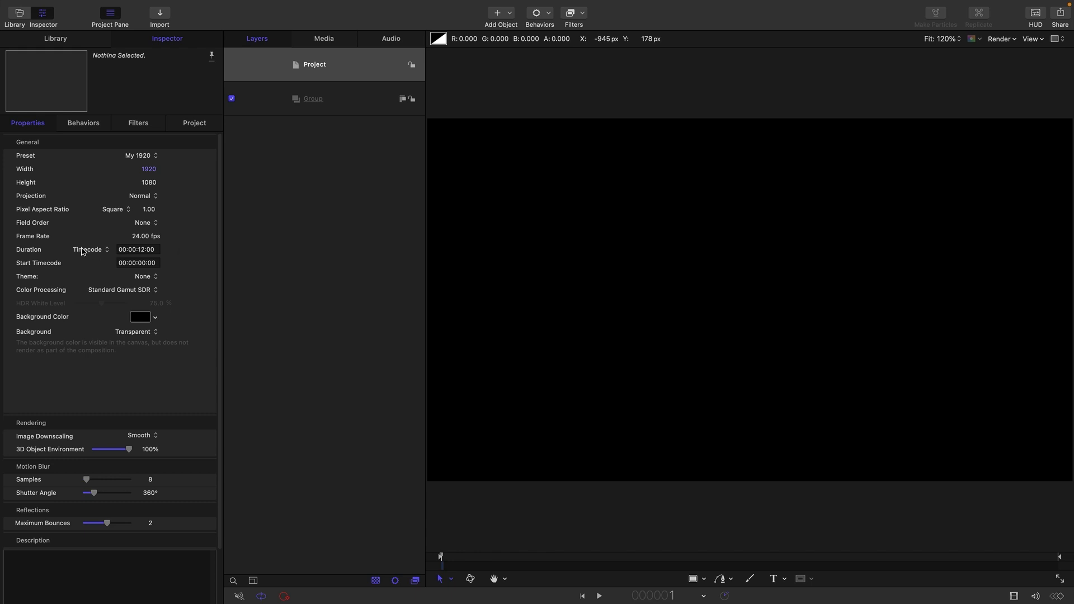
# Step: Import the Eiffel Tower clip 3224903-hd_1920_1080_24fps into the project
pyautogui.click(330, 97)
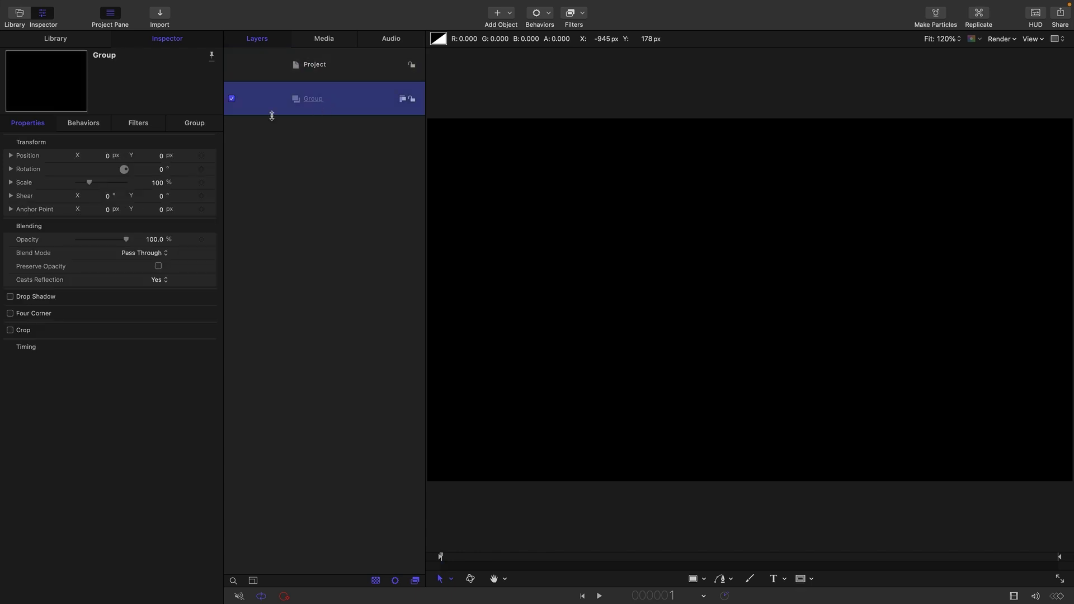
pyautogui.click(161, 14)
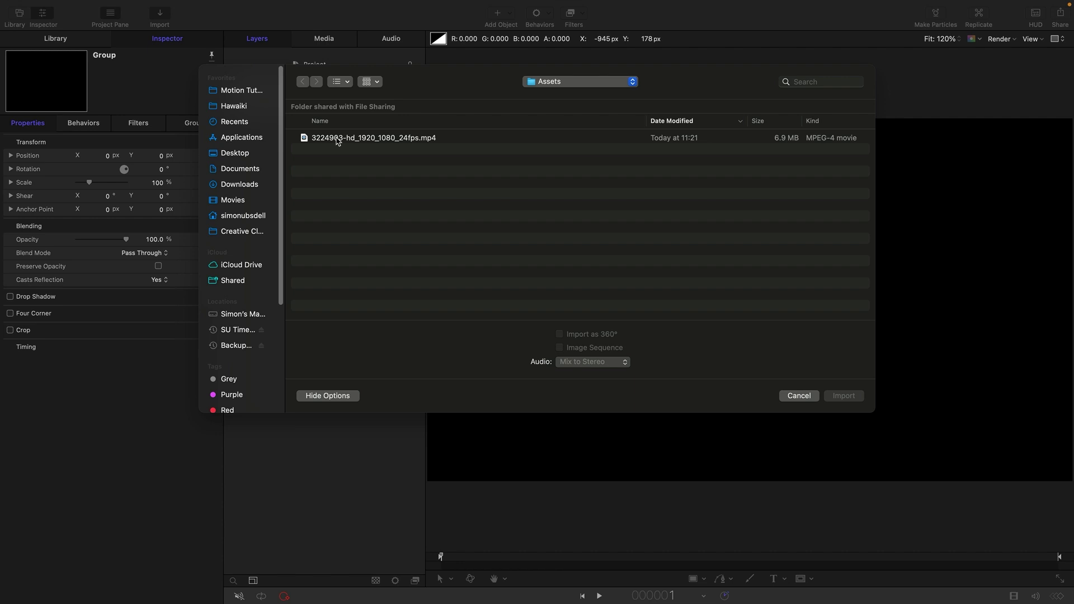
pyautogui.click(339, 139)
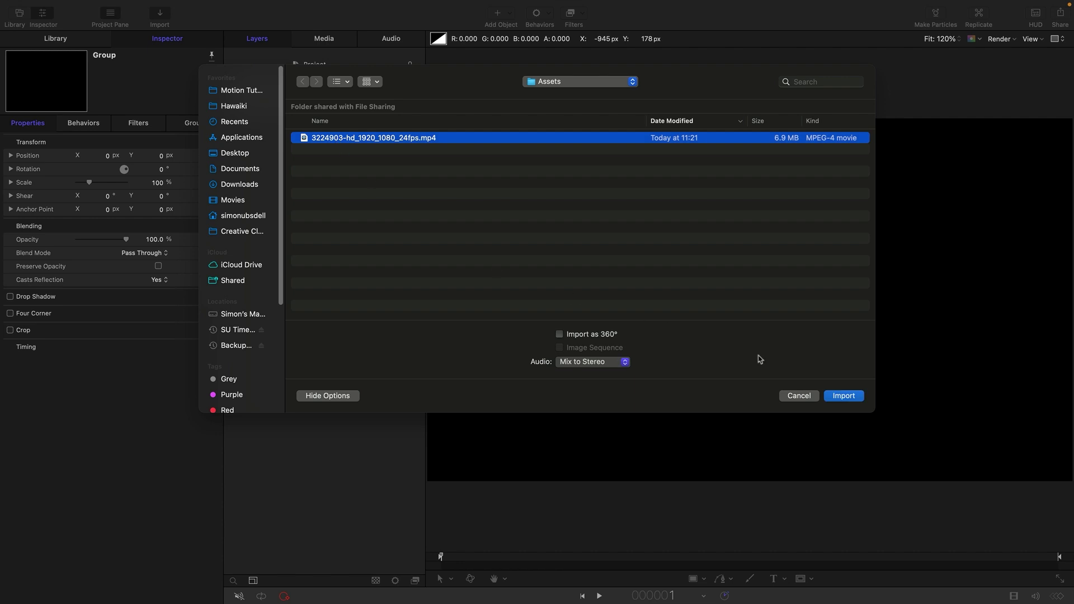
pyautogui.click(844, 396)
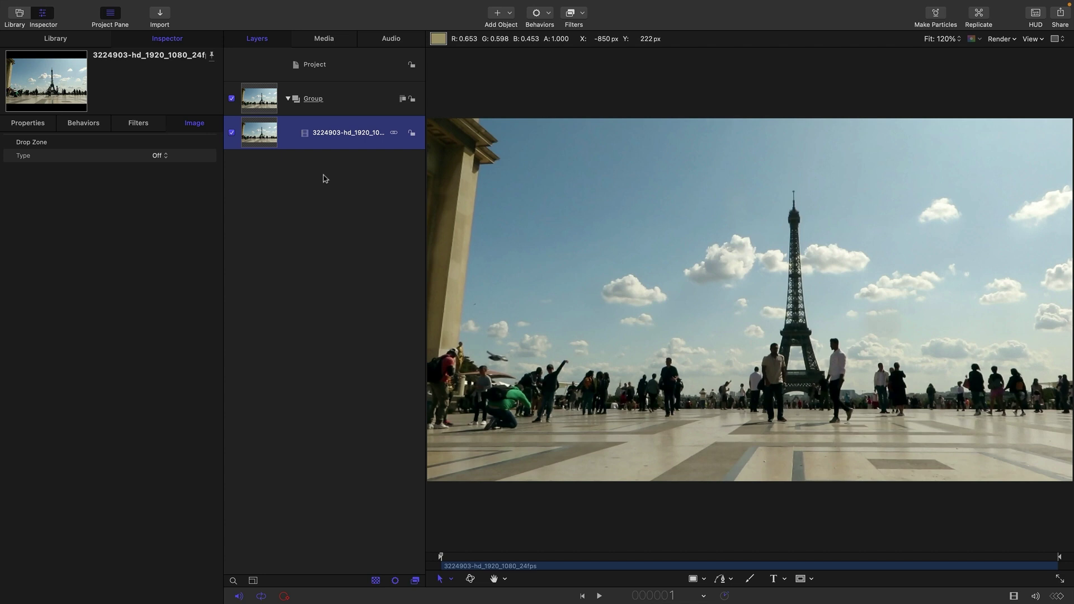
# Step: Add a new drop zone sourcing the Eiffel Tower clip and disable the original clip layer
pyautogui.click(156, 6)
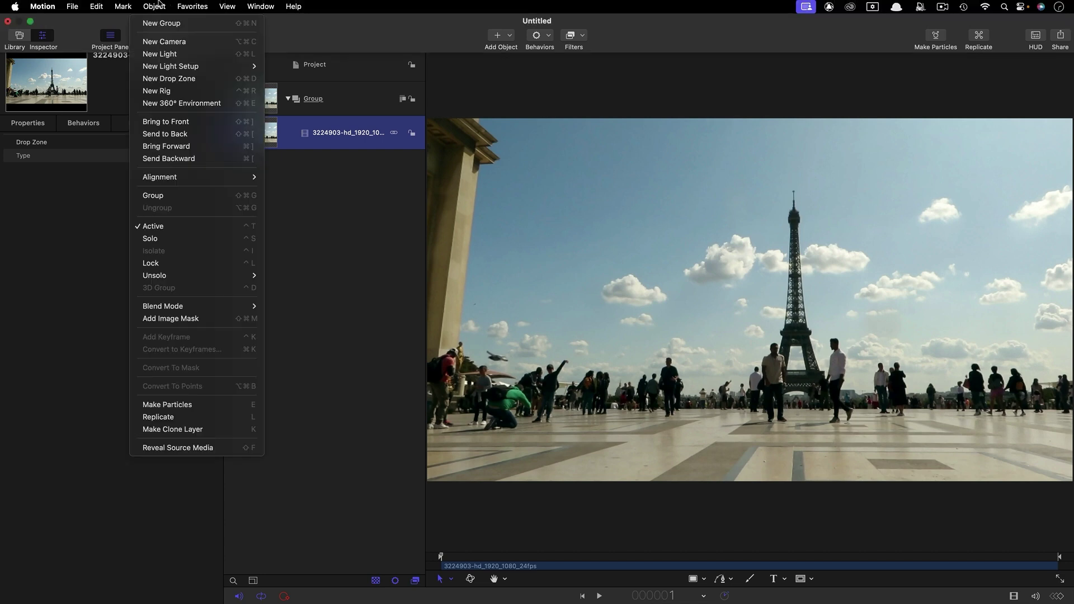
pyautogui.click(174, 79)
pyautogui.click(177, 164)
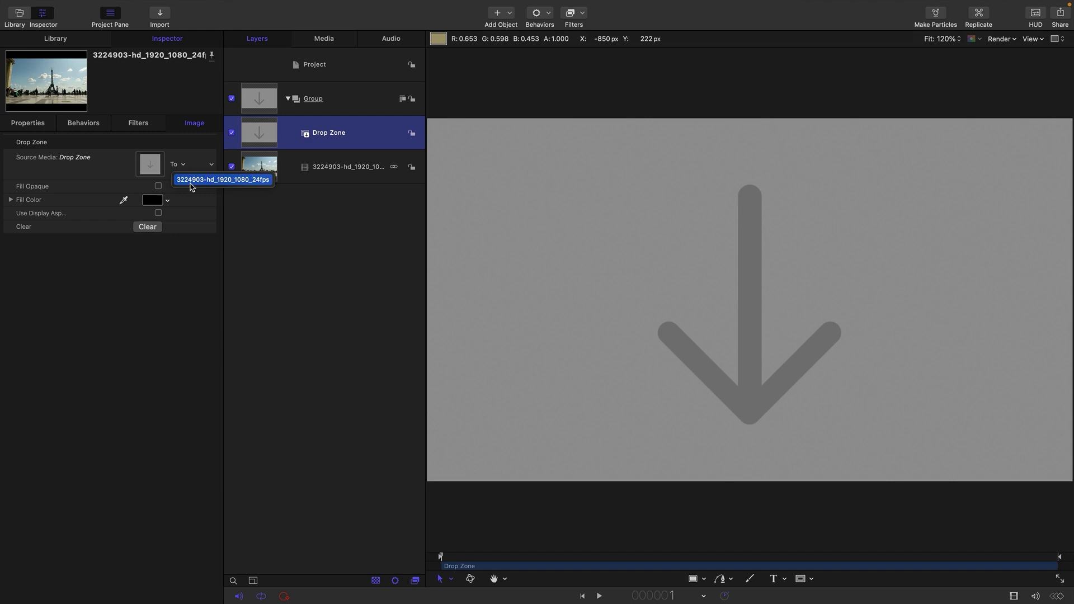
pyautogui.click(191, 179)
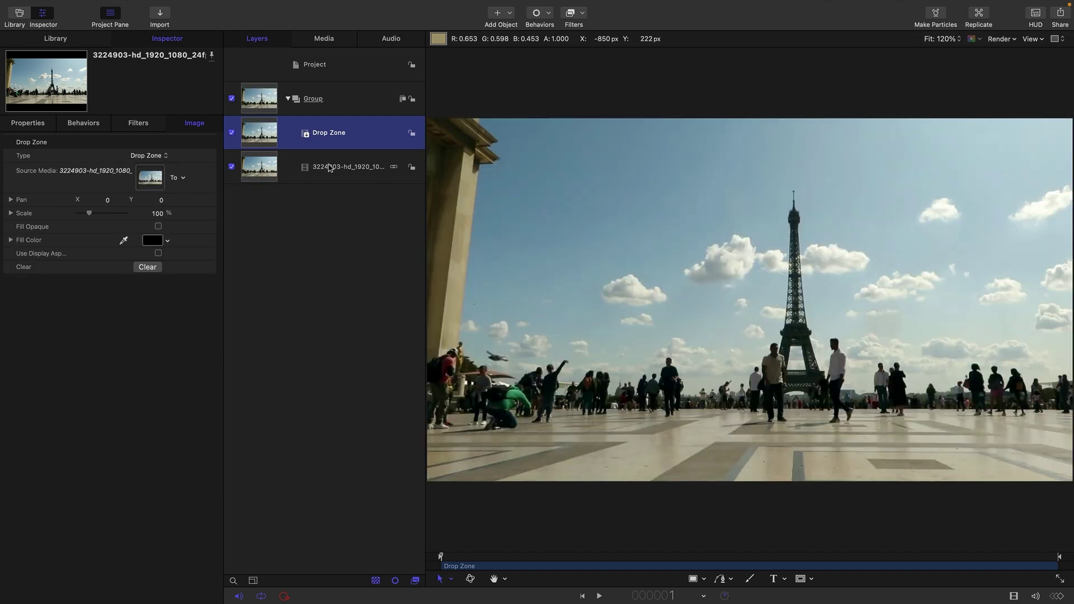
pyautogui.click(232, 168)
# Step: Group the Drop Zone layer and name the new group C
pyautogui.rightClick(252, 128)
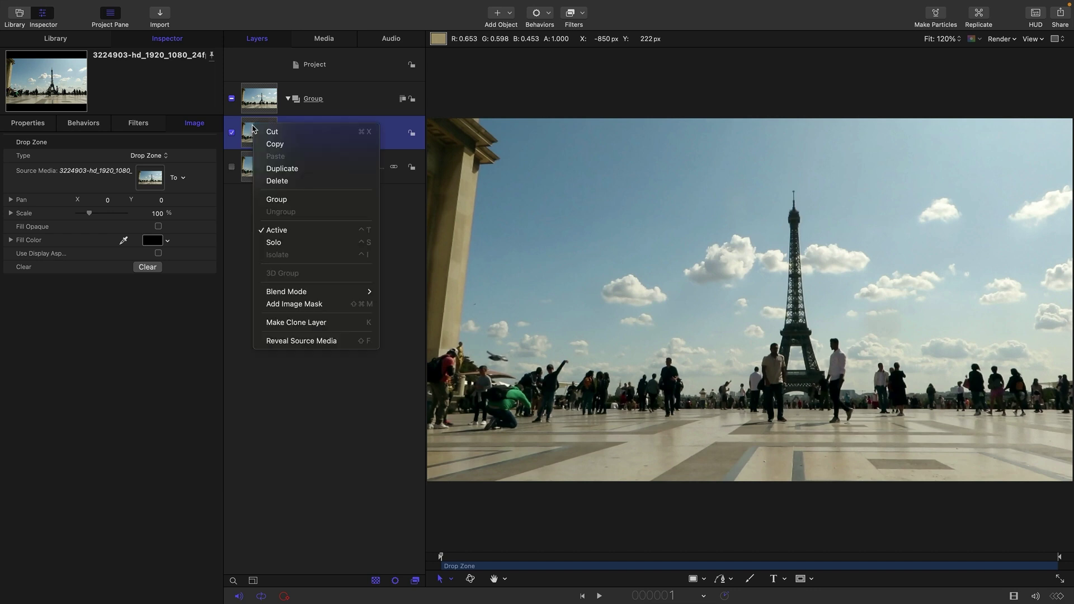
pyautogui.click(293, 201)
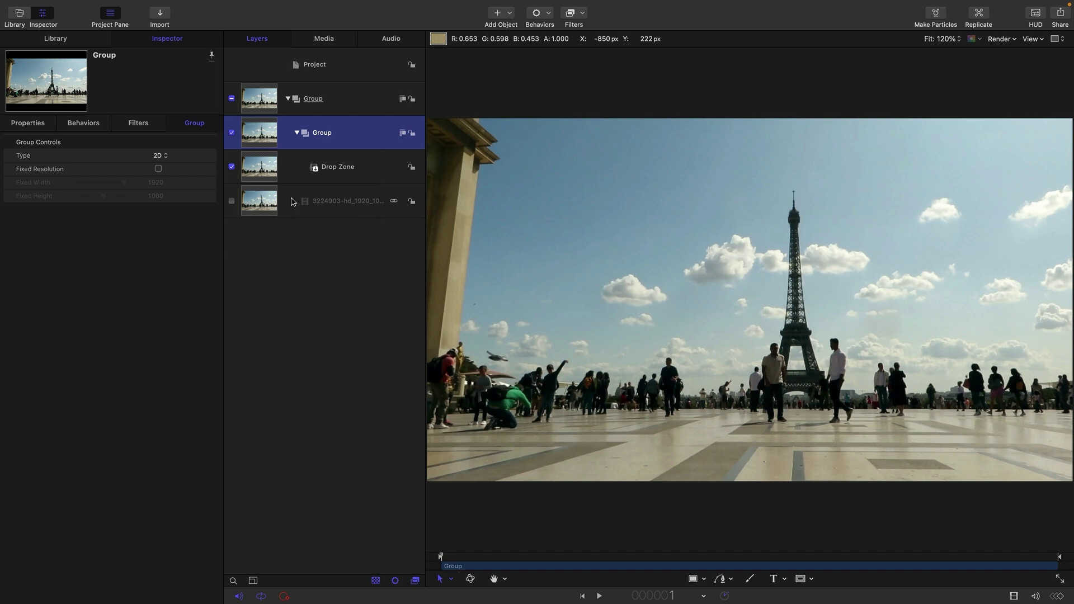
pyautogui.doubleClick(321, 132)
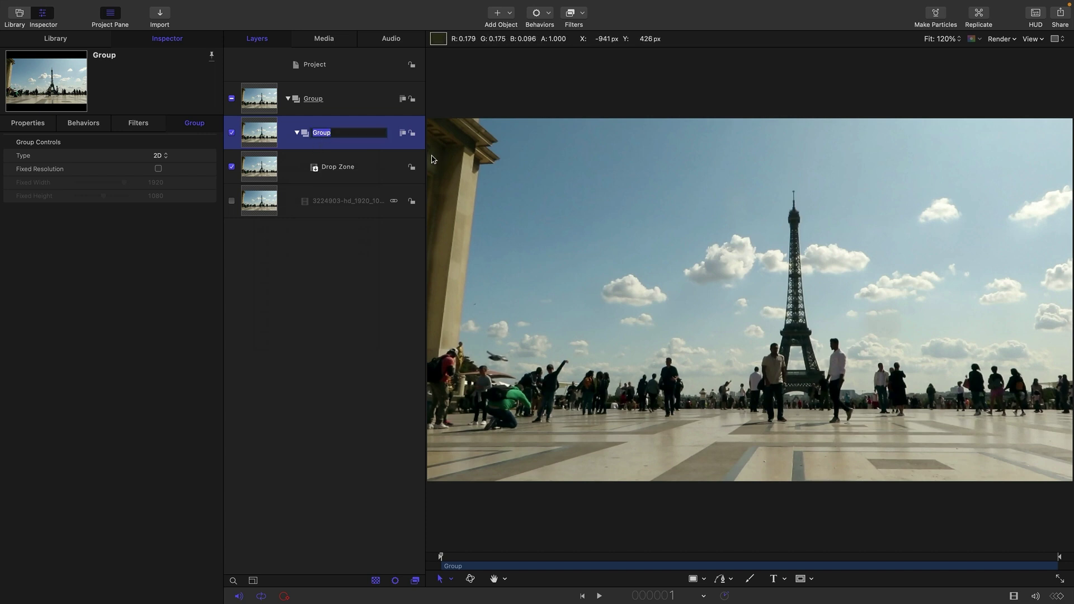
pyautogui.write('C')
pyautogui.press('Return')
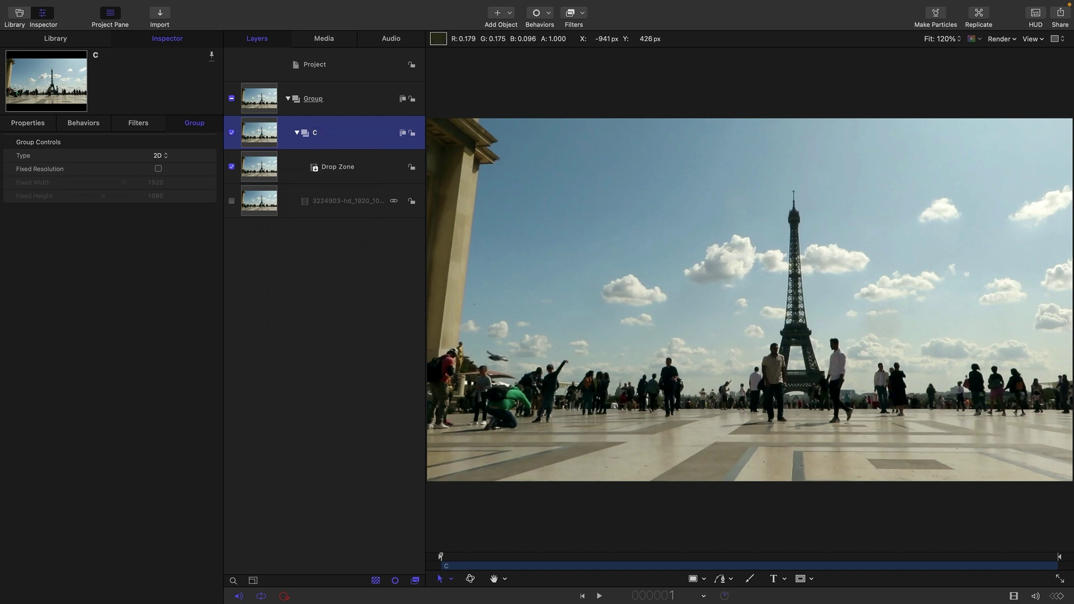
# Step: Turn on Fixed Resolution for group C with a fixed width of 620
pyautogui.click(159, 170)
pyautogui.click(155, 183)
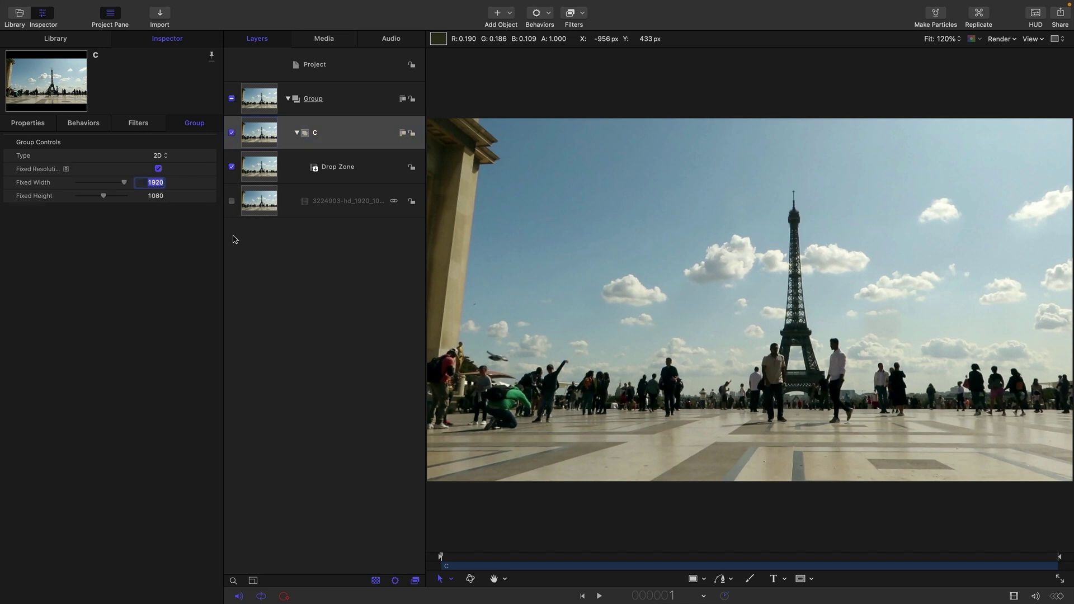
pyautogui.write('62')
pyautogui.press('Return')
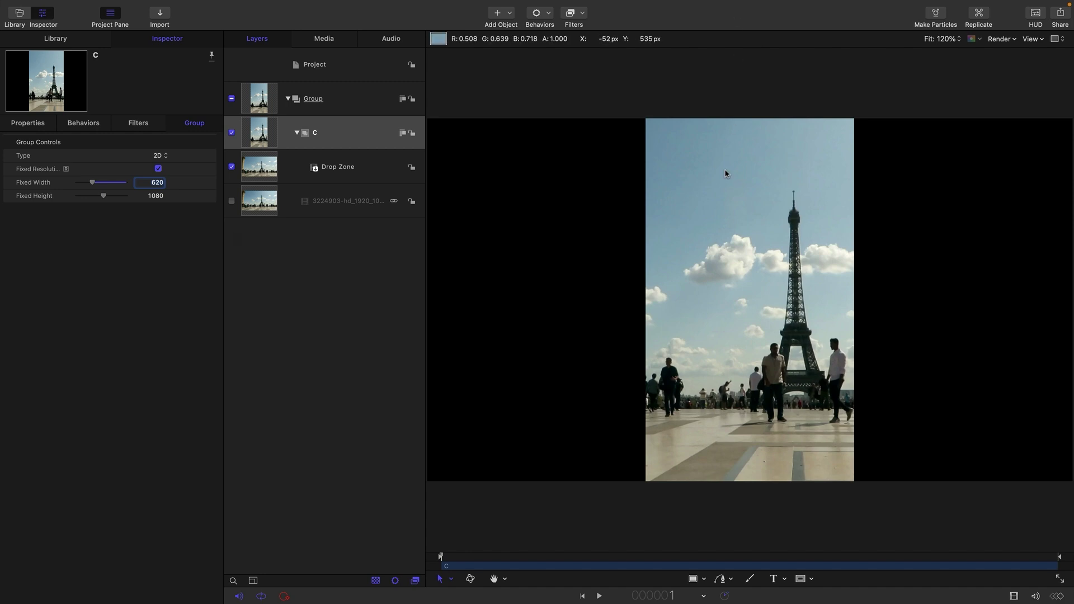
# Step: Duplicate group C and rename the copy L
pyautogui.rightClick(266, 130)
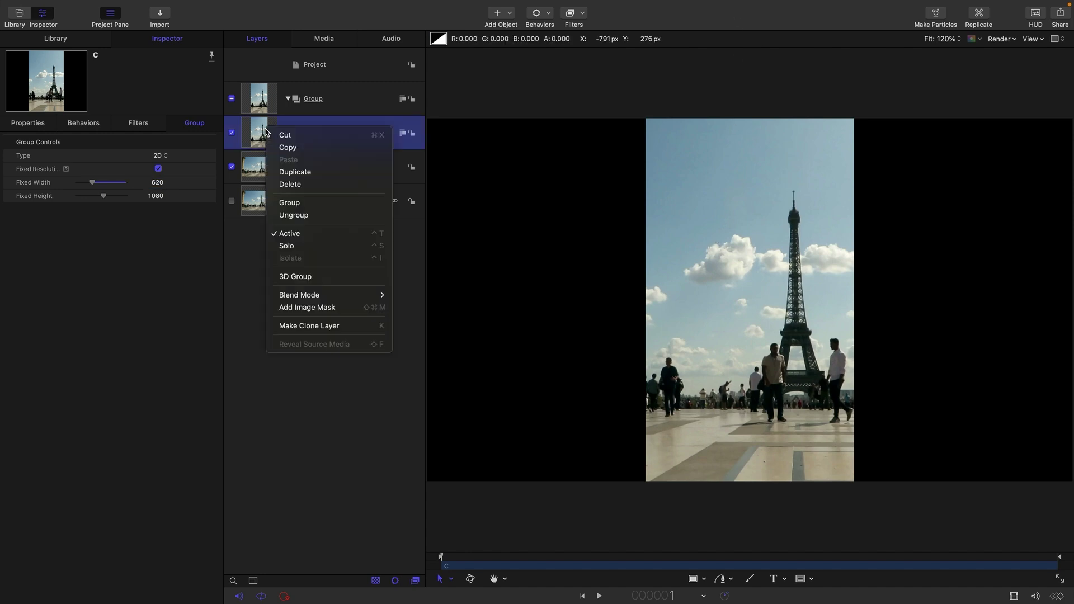
pyautogui.click(285, 174)
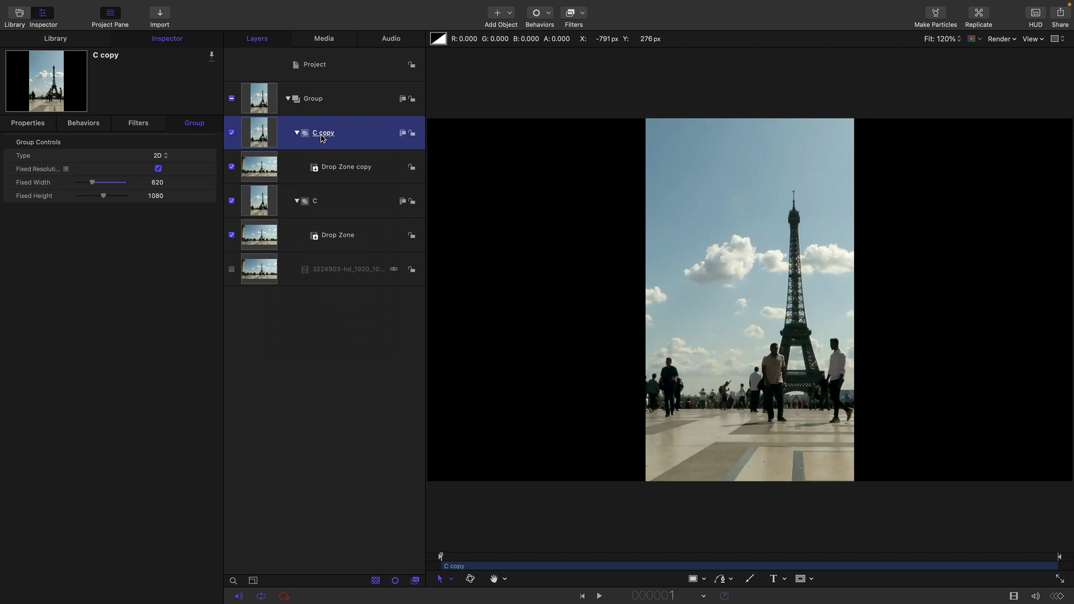
pyautogui.doubleClick(332, 132)
pyautogui.press('super+a')
pyautogui.write('L')
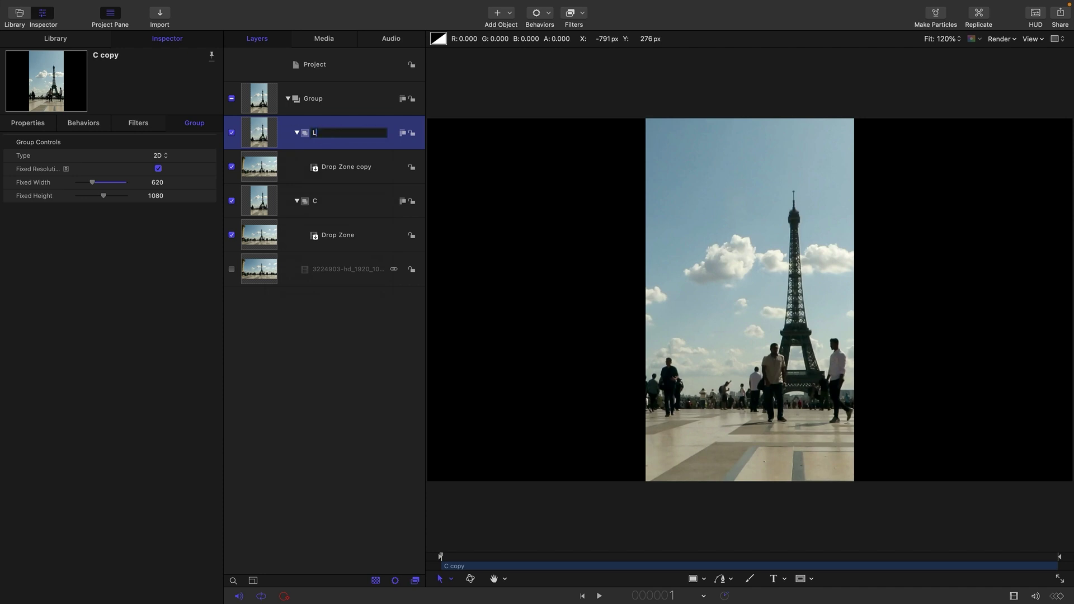
pyautogui.press('Return')
# Step: Set the Drop Zone copy inside L to Position X 640
pyautogui.click(256, 167)
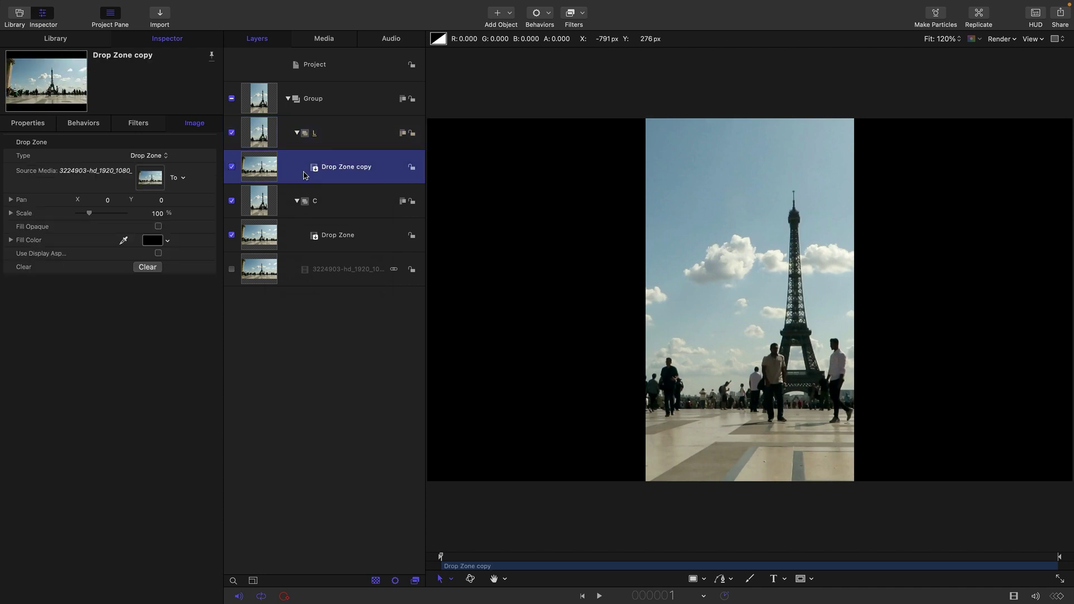
pyautogui.click(23, 123)
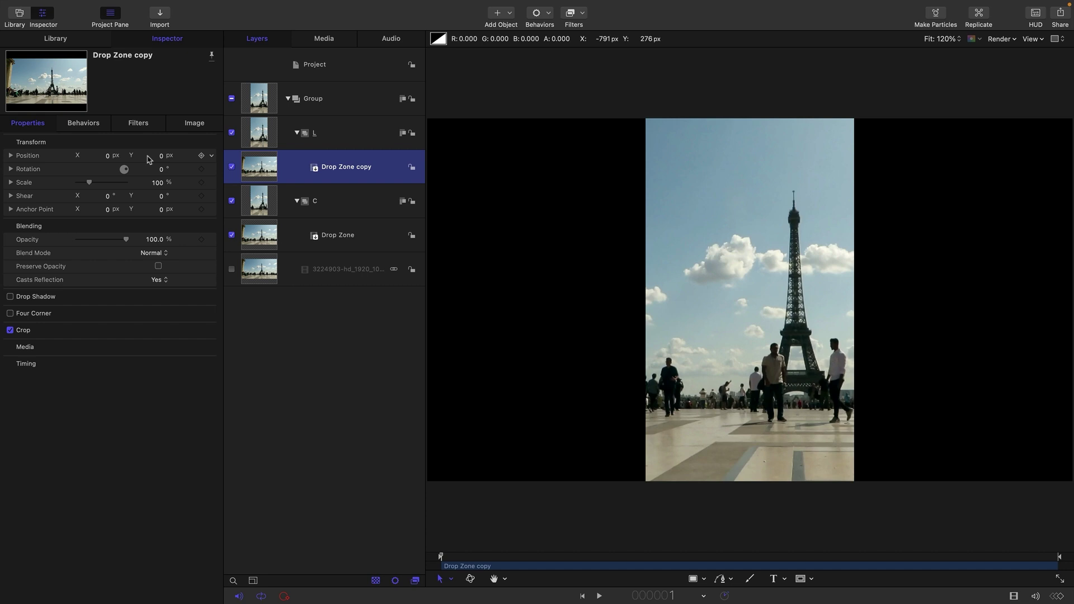
pyautogui.click(97, 158)
pyautogui.write('640')
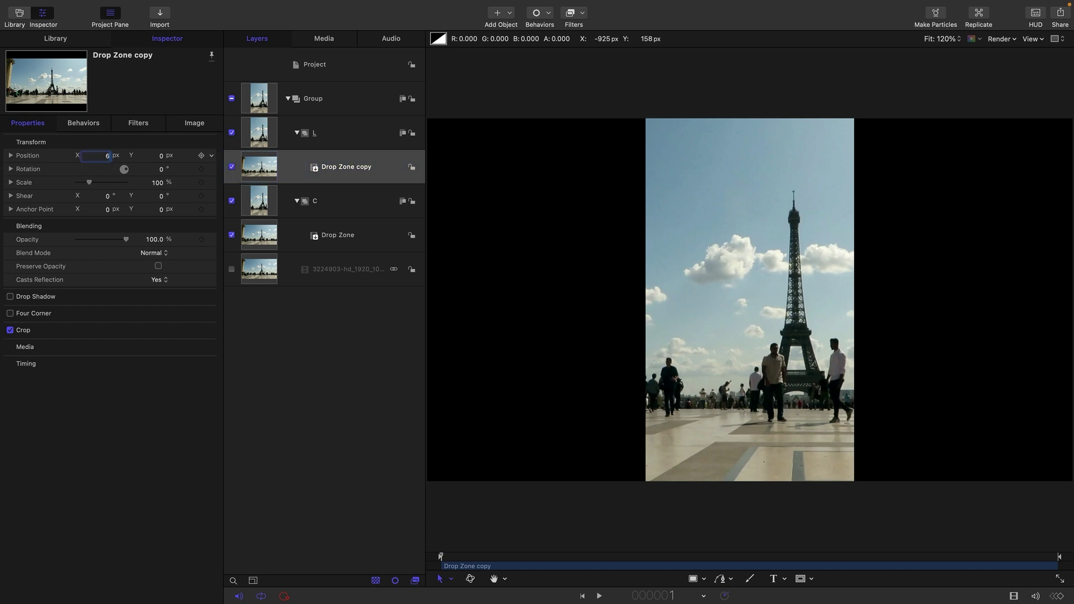
pyautogui.press('Return')
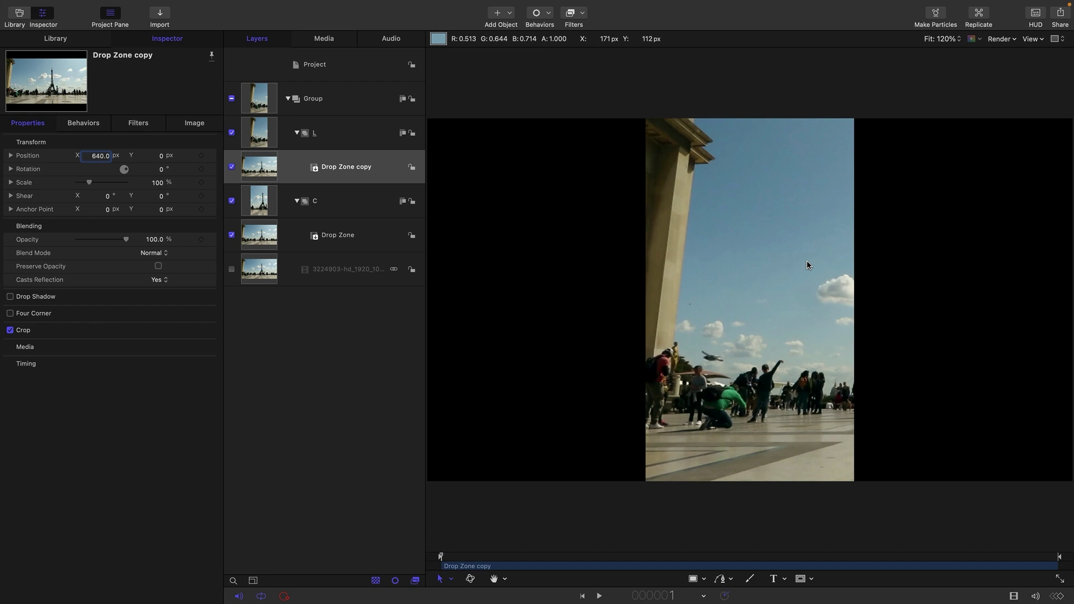
# Step: Duplicate group L and rename the copy R
pyautogui.click(263, 133)
pyautogui.rightClick(263, 133)
pyautogui.click(289, 173)
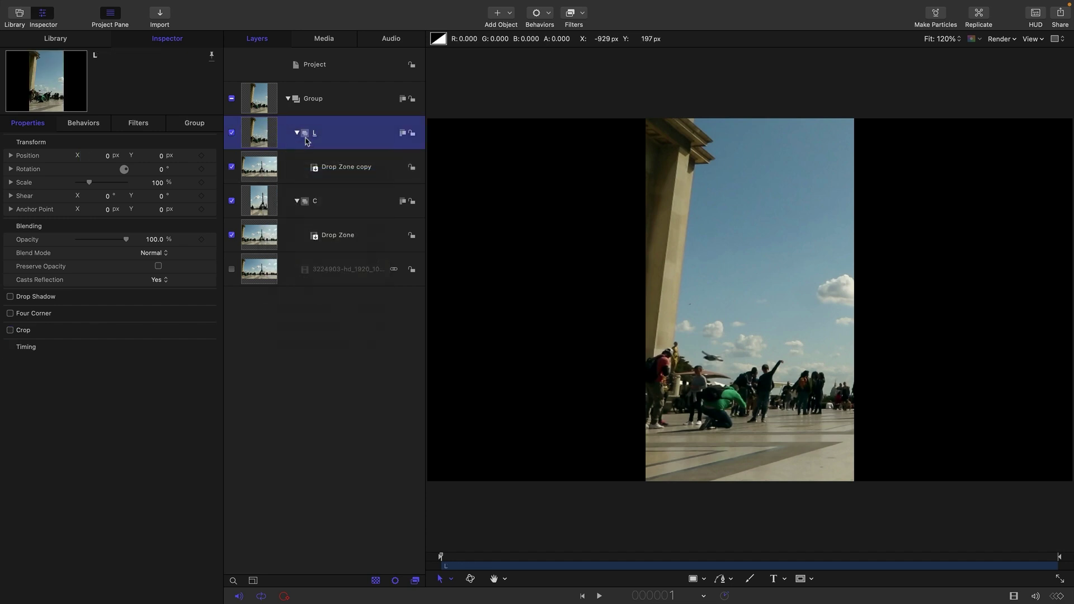
pyautogui.doubleClick(321, 136)
pyautogui.write('R')
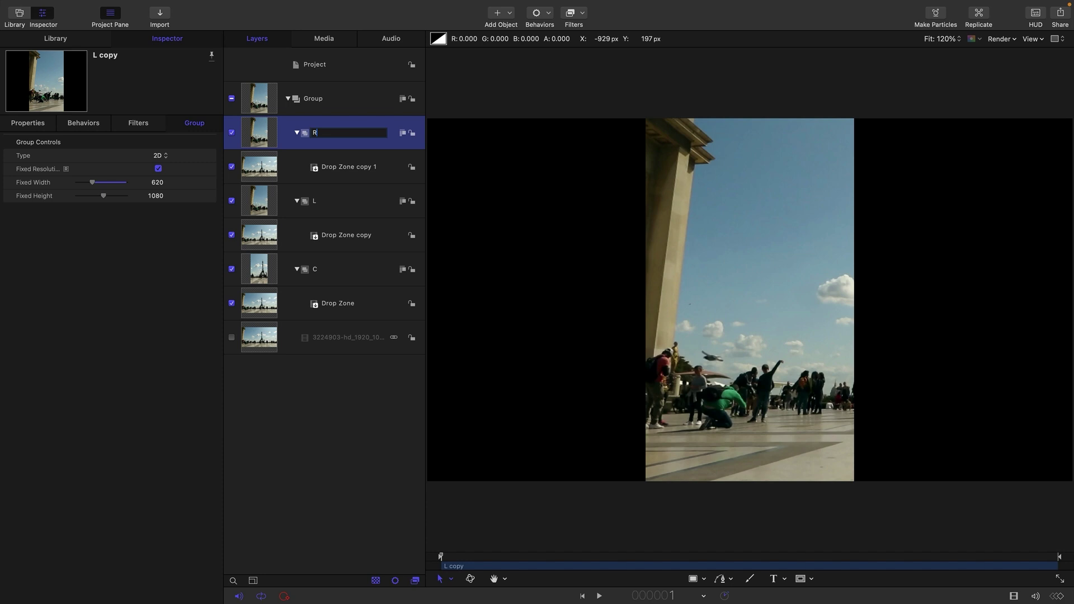
pyautogui.press('Return')
# Step: Set the drop zone inside R to Position X -640
pyautogui.click(266, 166)
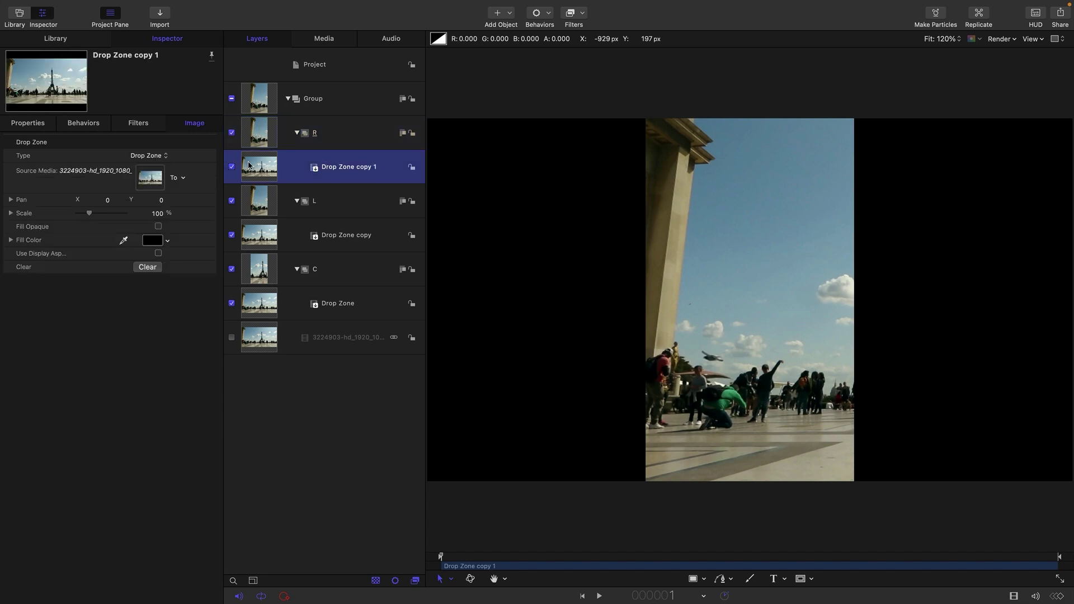
pyautogui.click(24, 124)
pyautogui.click(100, 155)
pyautogui.write('-6')
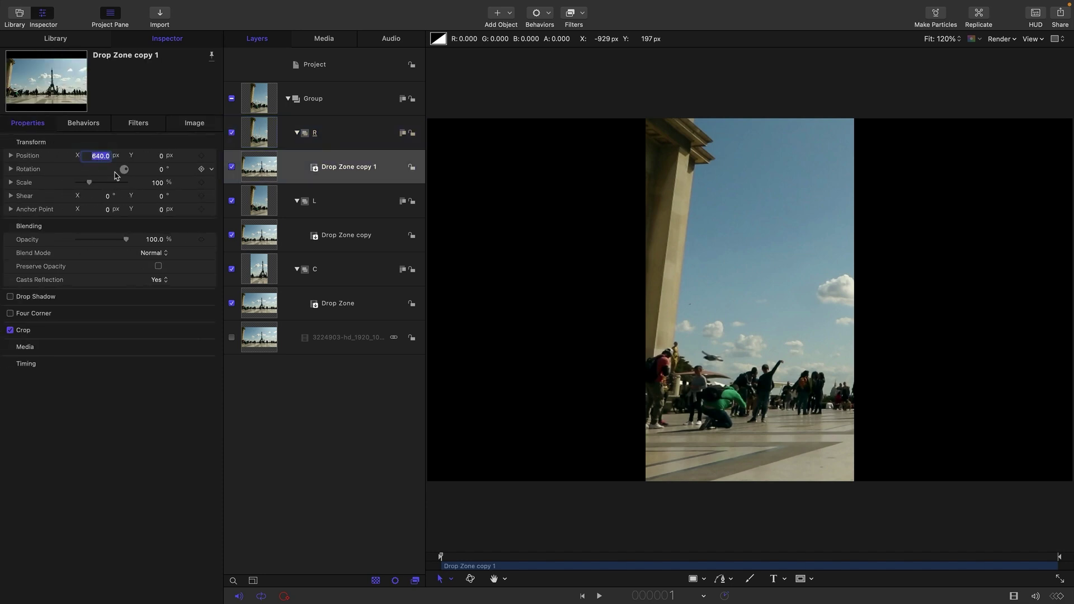
pyautogui.write('40')
pyautogui.press('Return')
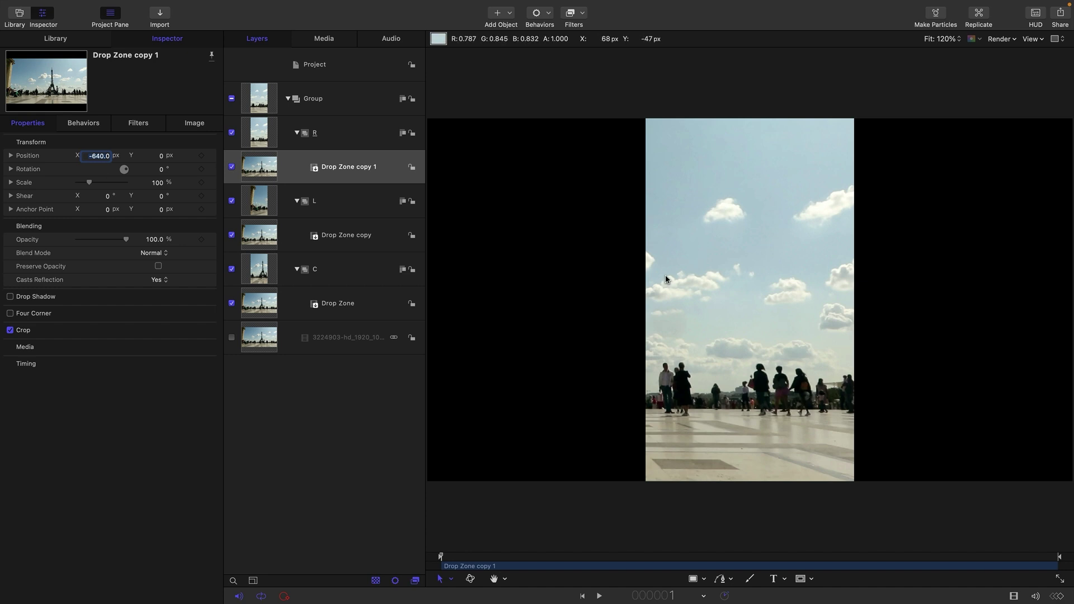
# Step: Collapse groups R, L and C, then replicate group C
pyautogui.click(296, 133)
pyautogui.click(296, 166)
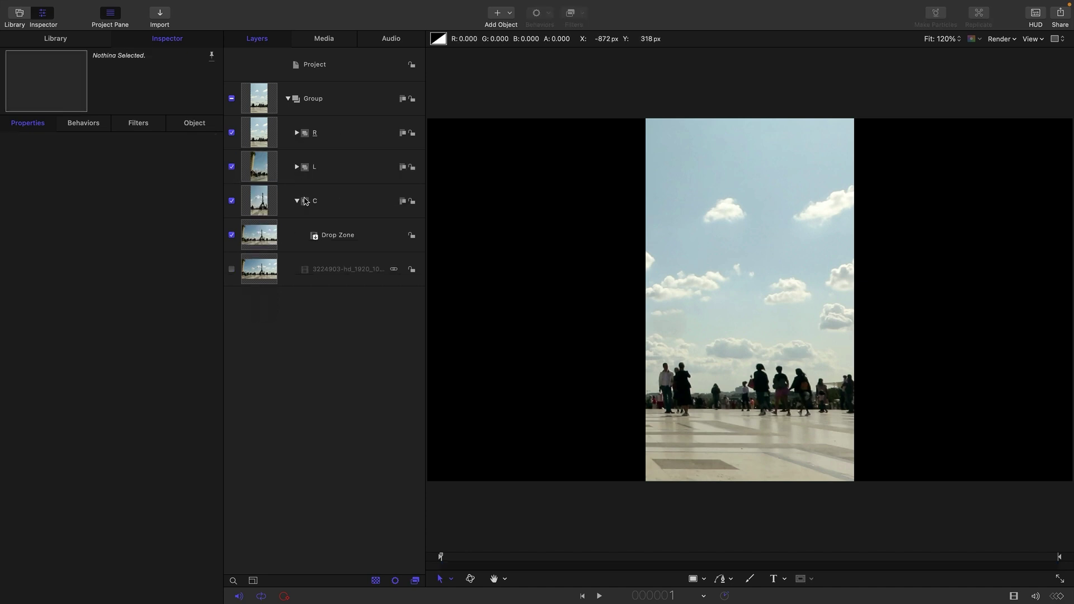
pyautogui.click(296, 201)
pyautogui.click(264, 202)
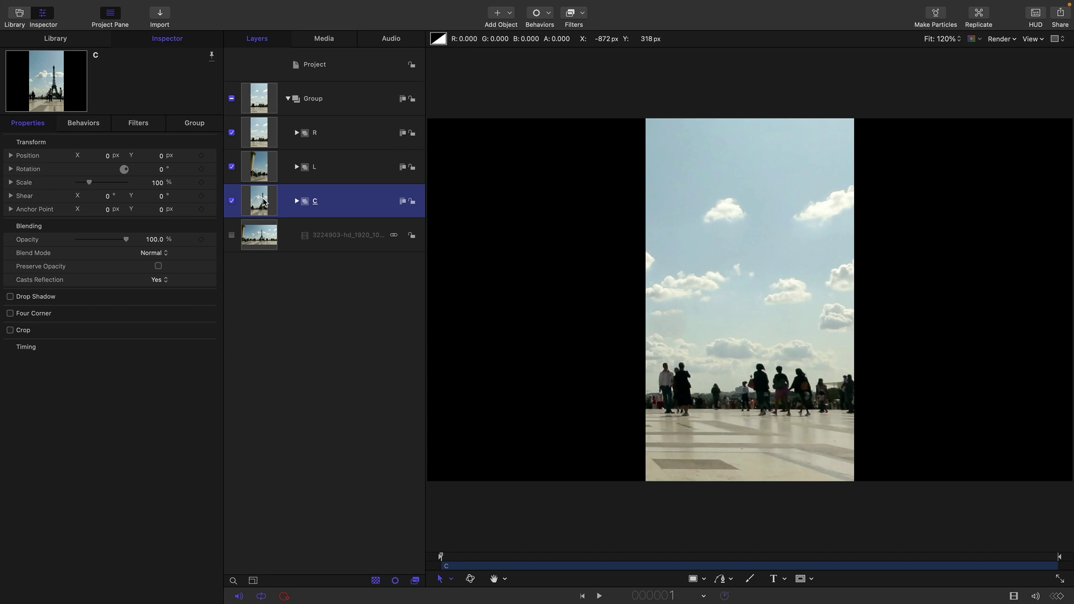
pyautogui.click(156, 6)
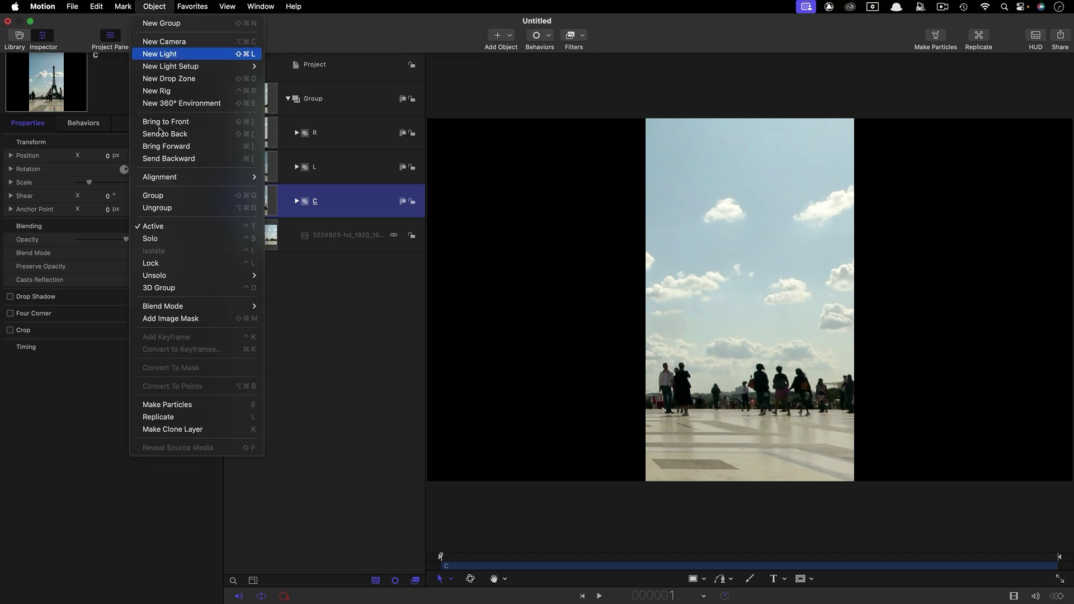
pyautogui.click(178, 417)
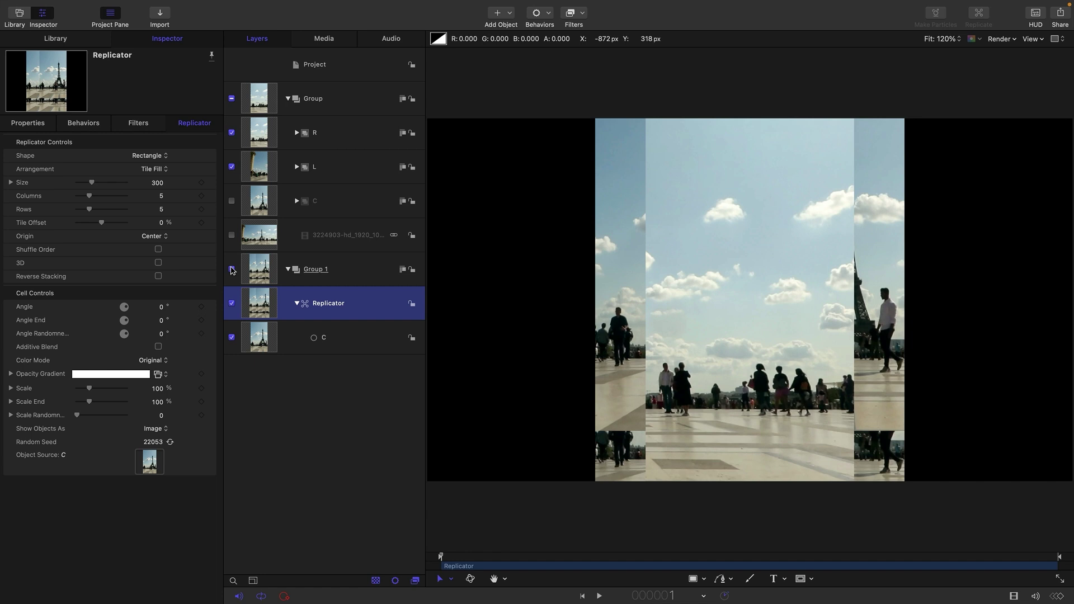
# Step: Disable the original group and rename layers to Source, Slots and Replicator C
pyautogui.click(289, 99)
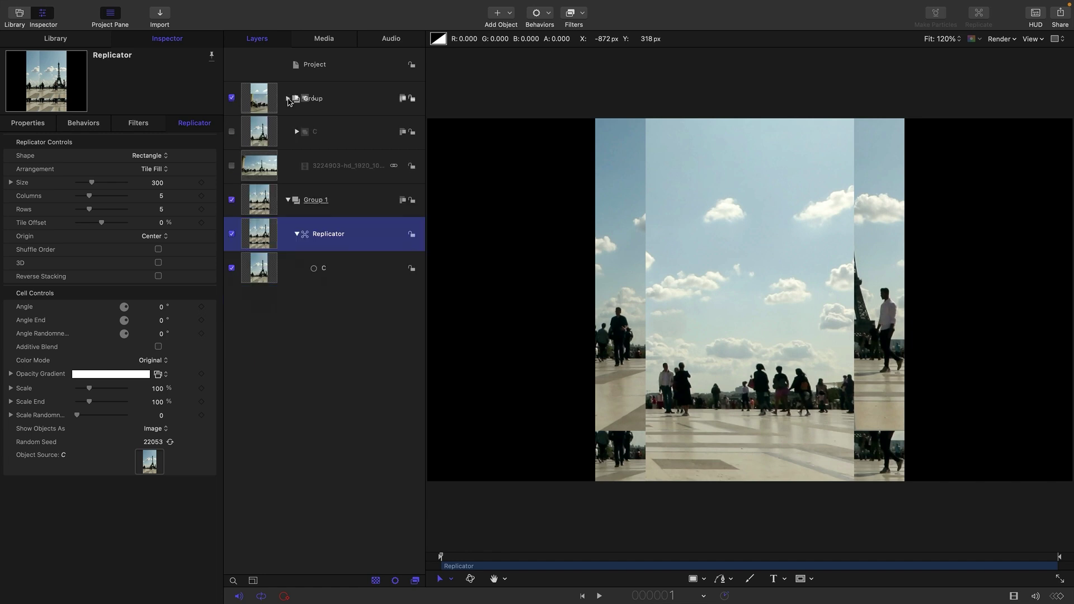
pyautogui.click(232, 99)
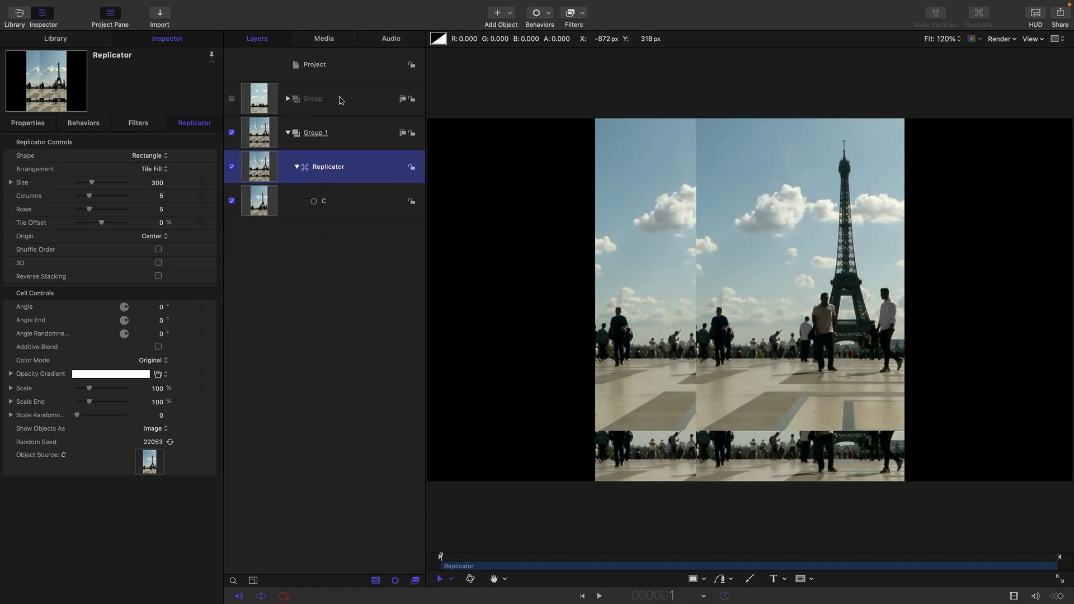
pyautogui.doubleClick(338, 100)
pyautogui.write('Sour')
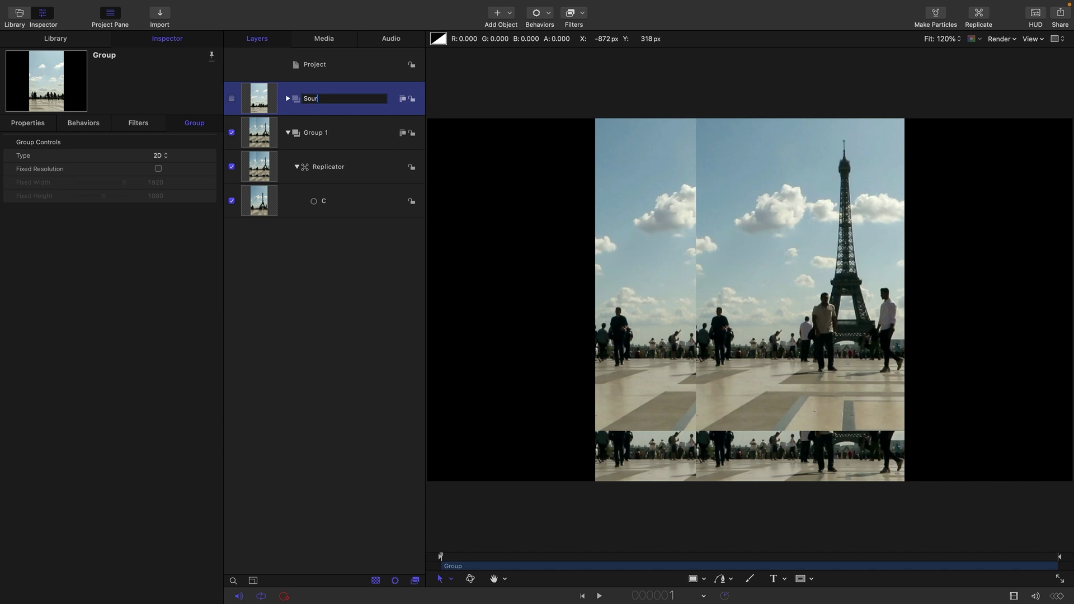
pyautogui.write('ce')
pyautogui.press('Tab')
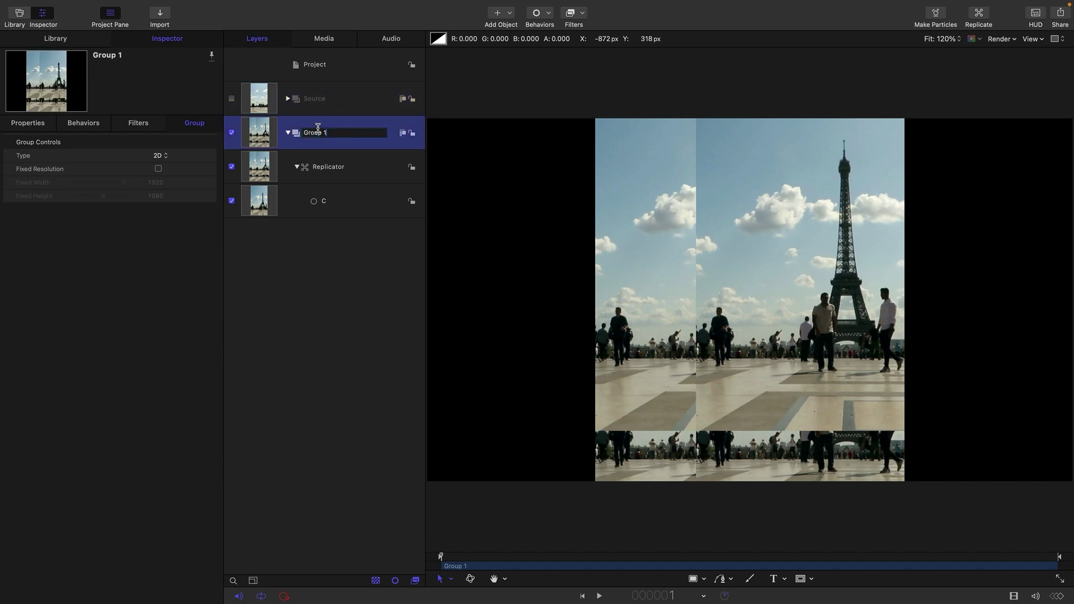
pyautogui.write('Slots')
pyautogui.press('Tab')
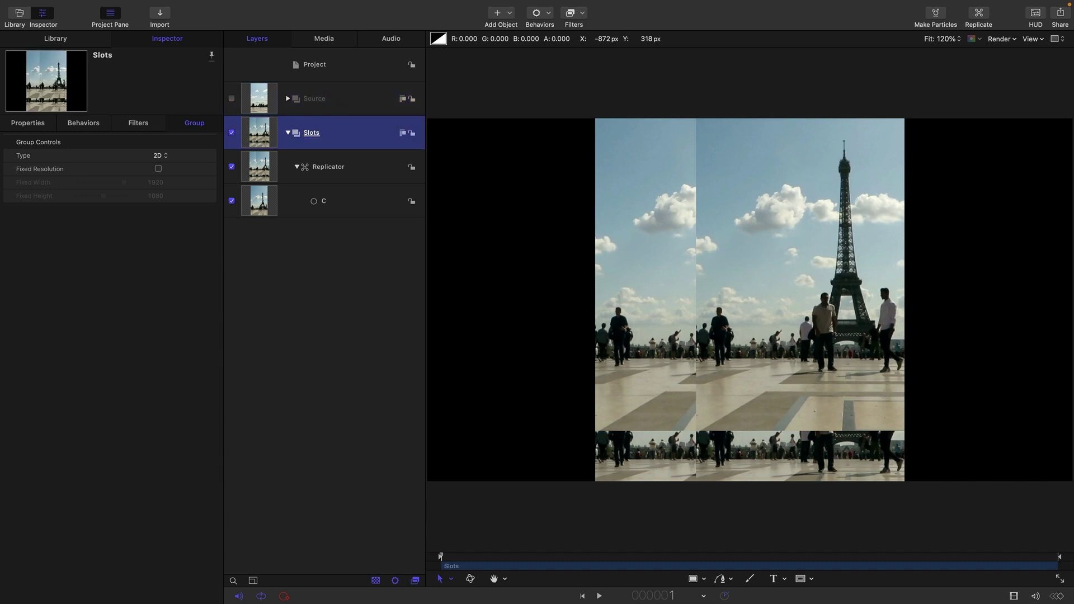
pyautogui.click(356, 167)
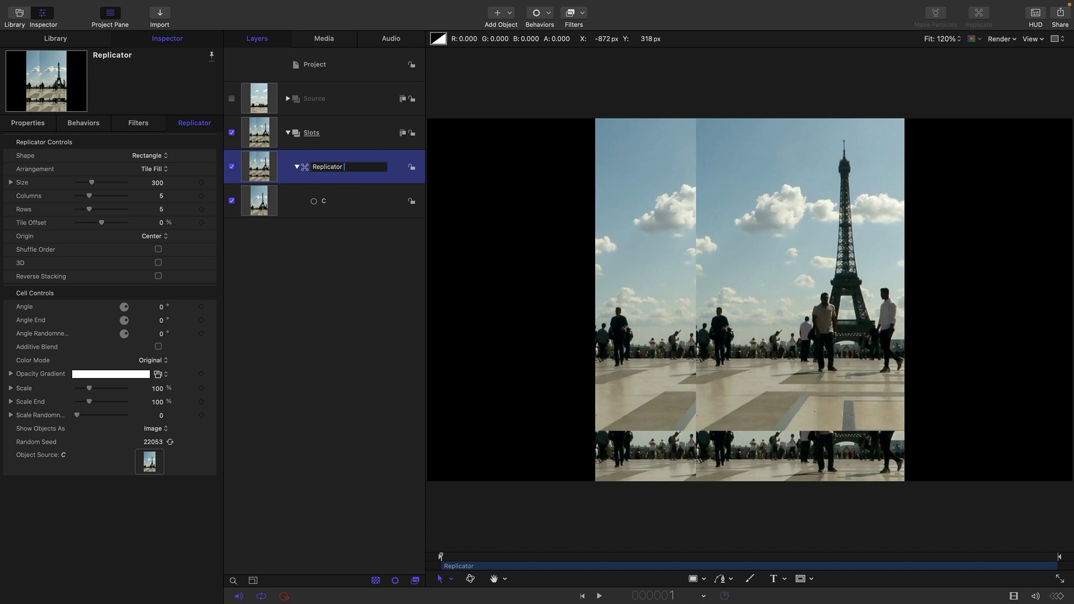
pyautogui.write('C')
pyautogui.press('Return')
# Step: Set Replicator C to a Circle shape, Outline arrangement, 8 points, with 3D enabled
pyautogui.click(152, 157)
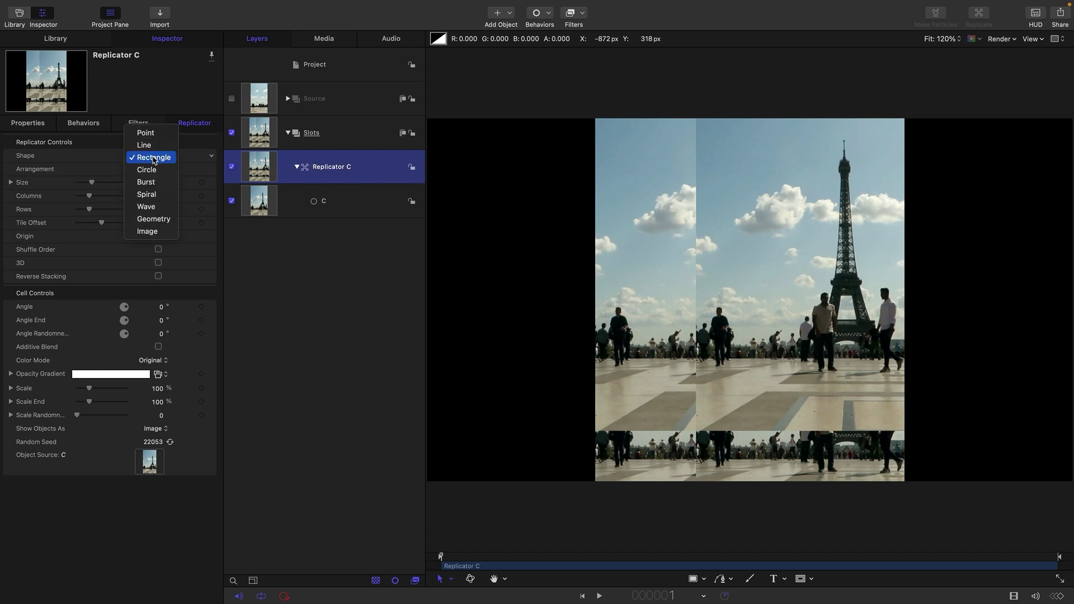
pyautogui.click(150, 169)
pyautogui.click(152, 175)
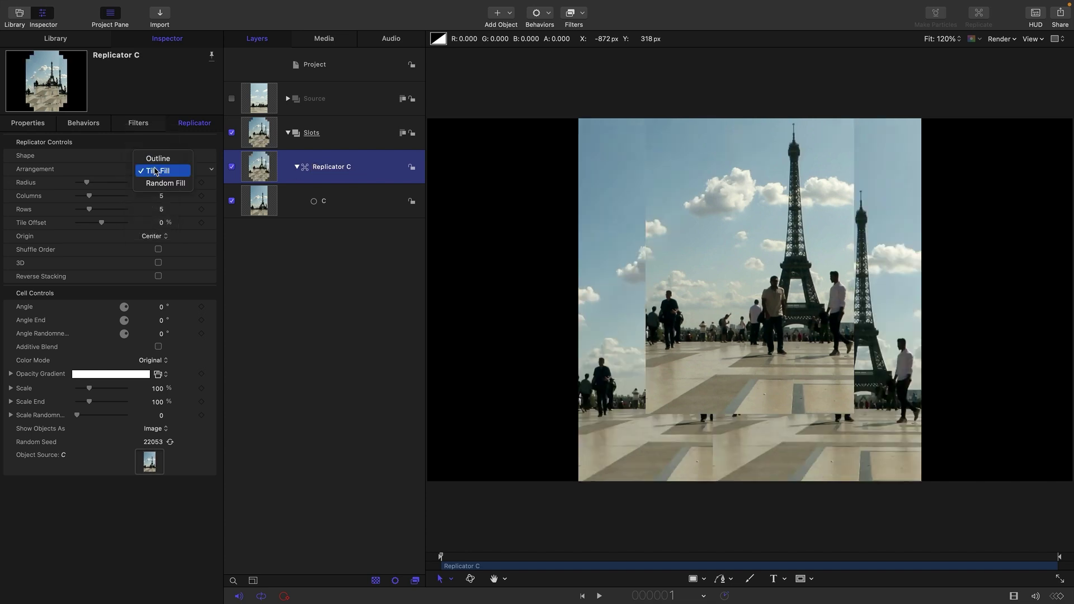
pyautogui.click(151, 159)
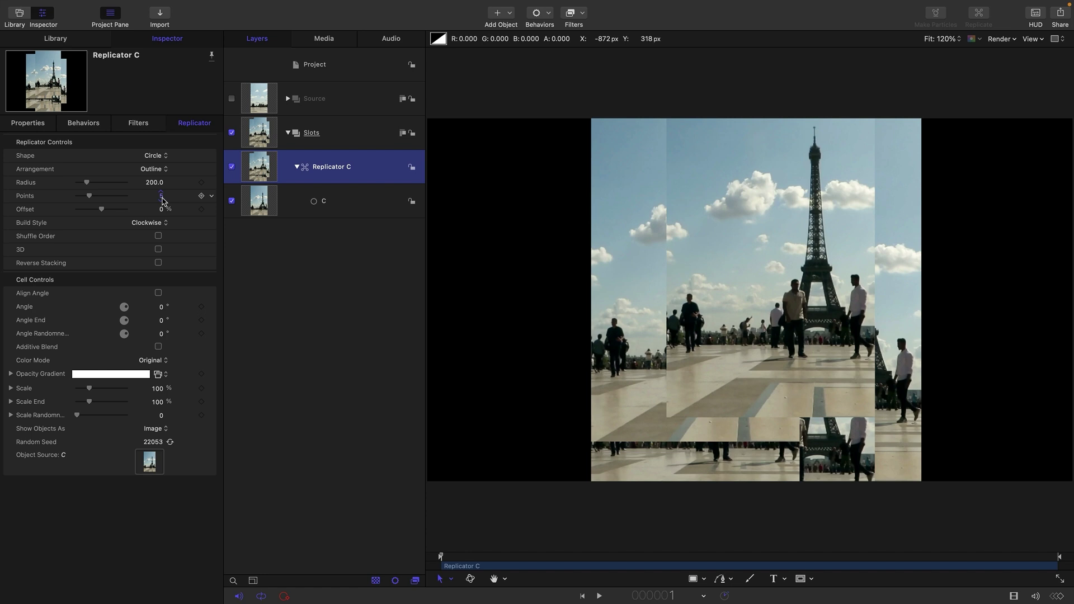
pyautogui.click(162, 196)
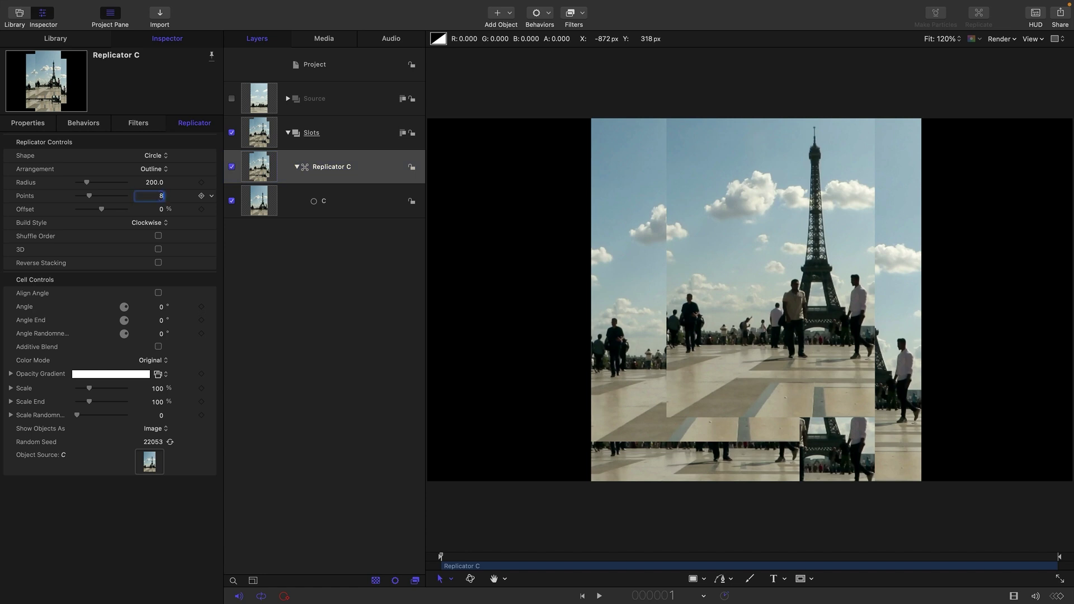
pyautogui.write('8')
pyautogui.press('Return')
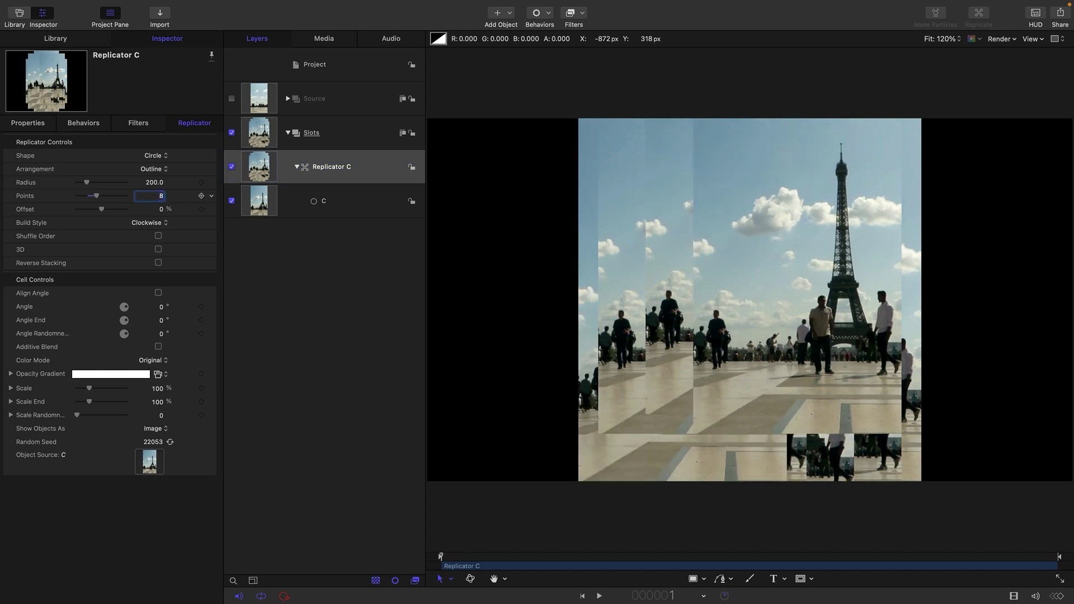
pyautogui.click(159, 250)
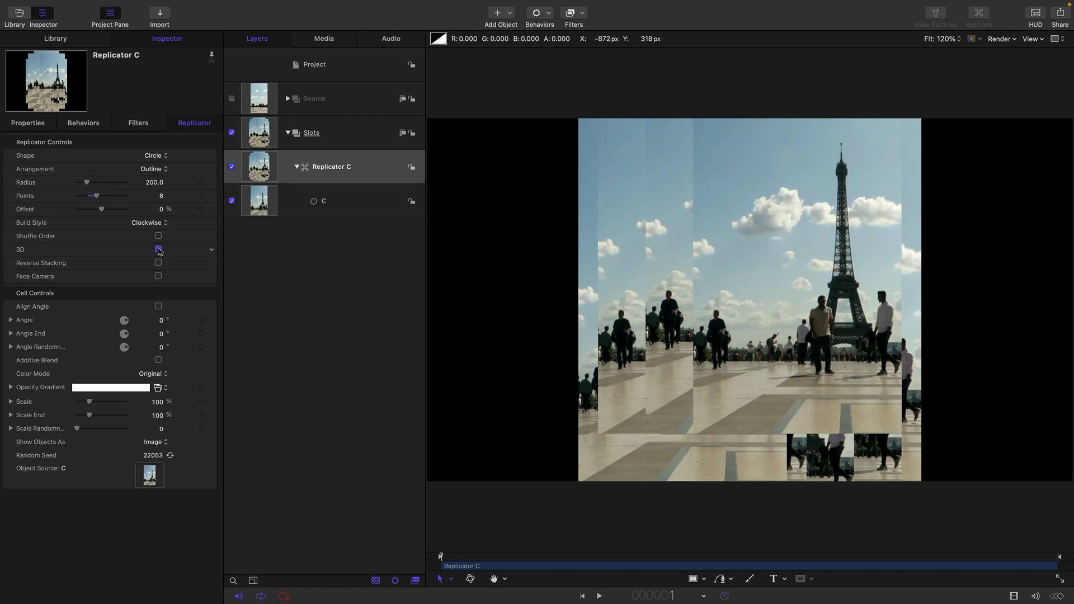
# Step: Set the cell angles to 90° on X and Z and turn on Align Angle
pyautogui.click(11, 320)
pyautogui.click(157, 334)
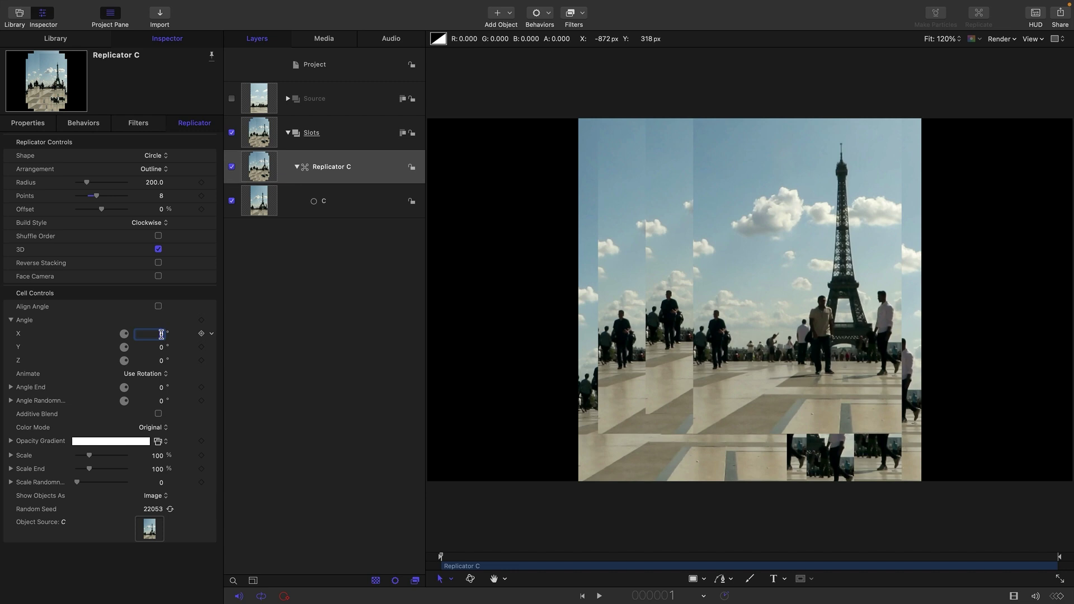
pyautogui.press('Tab')
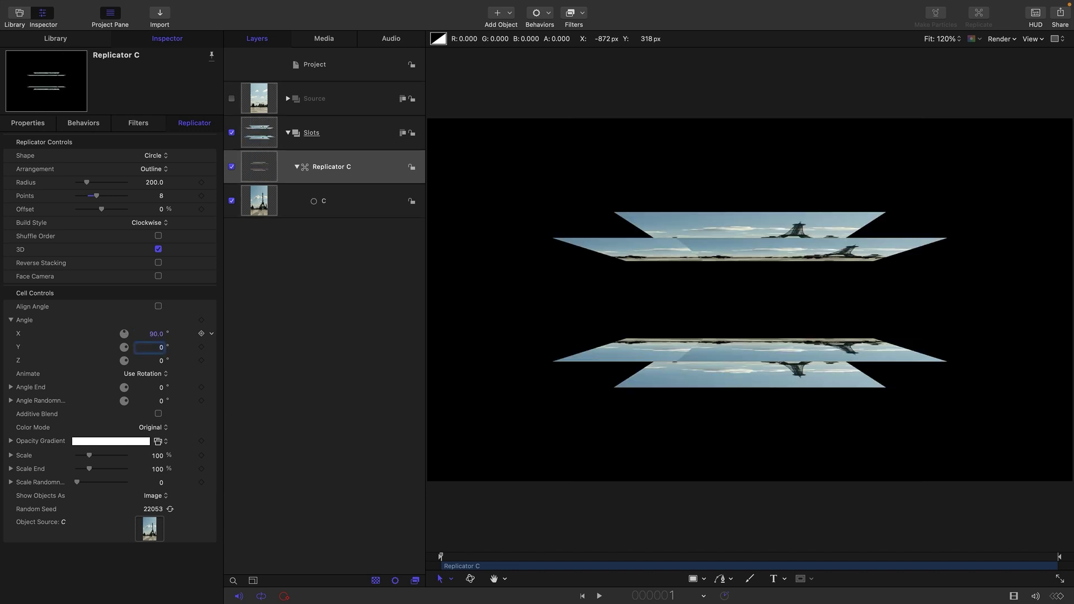
pyautogui.press('Tab')
pyautogui.press('Return')
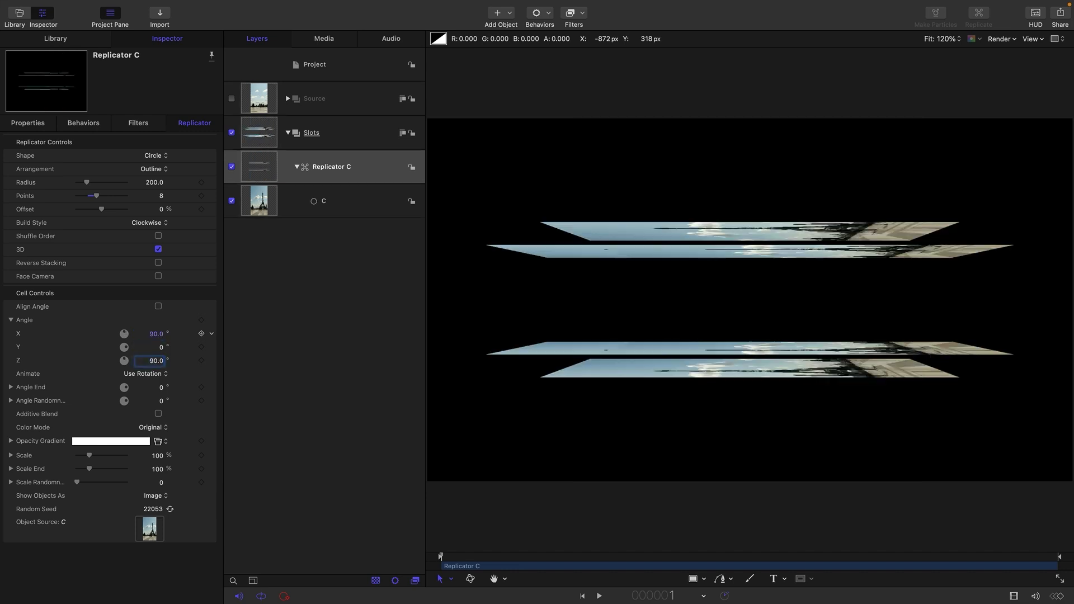
pyautogui.click(159, 306)
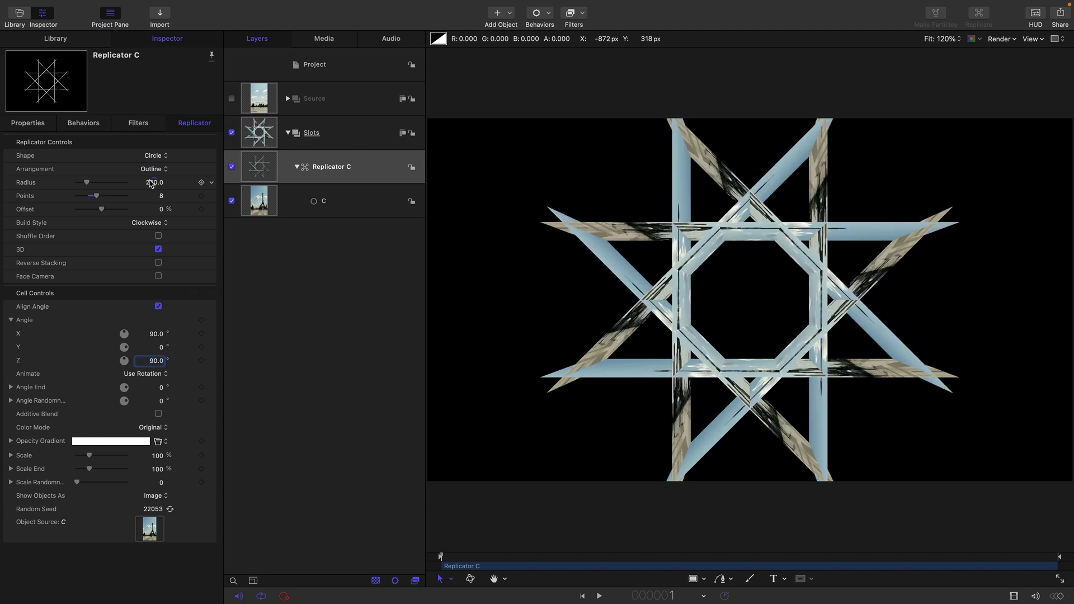
# Step: Enlarge the replicator radius to 1300
pyautogui.click(152, 182)
pyautogui.write('1300')
pyautogui.press('Return')
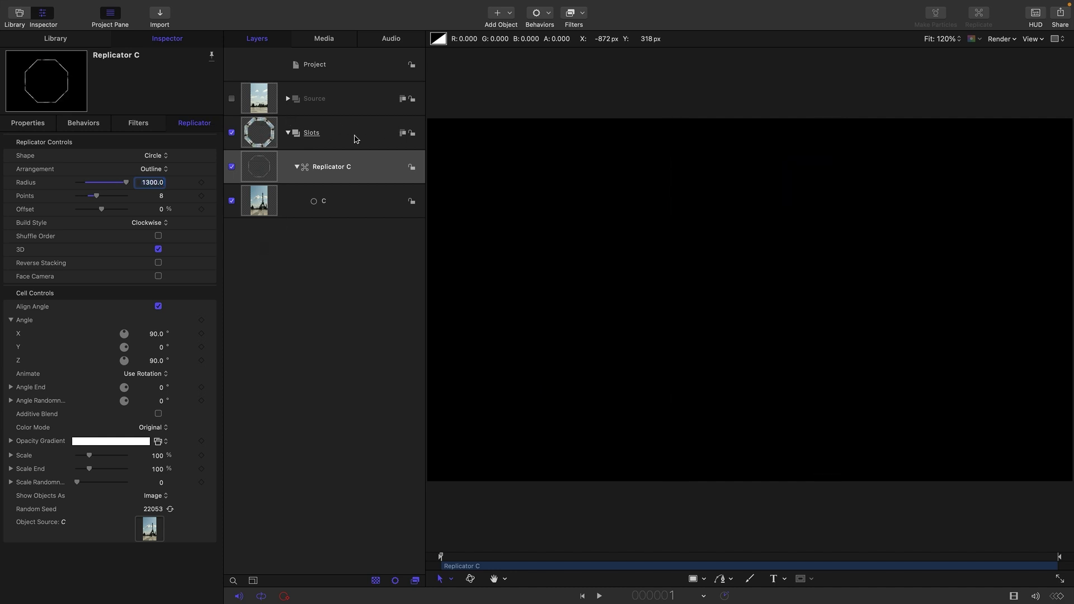
pyautogui.click(268, 130)
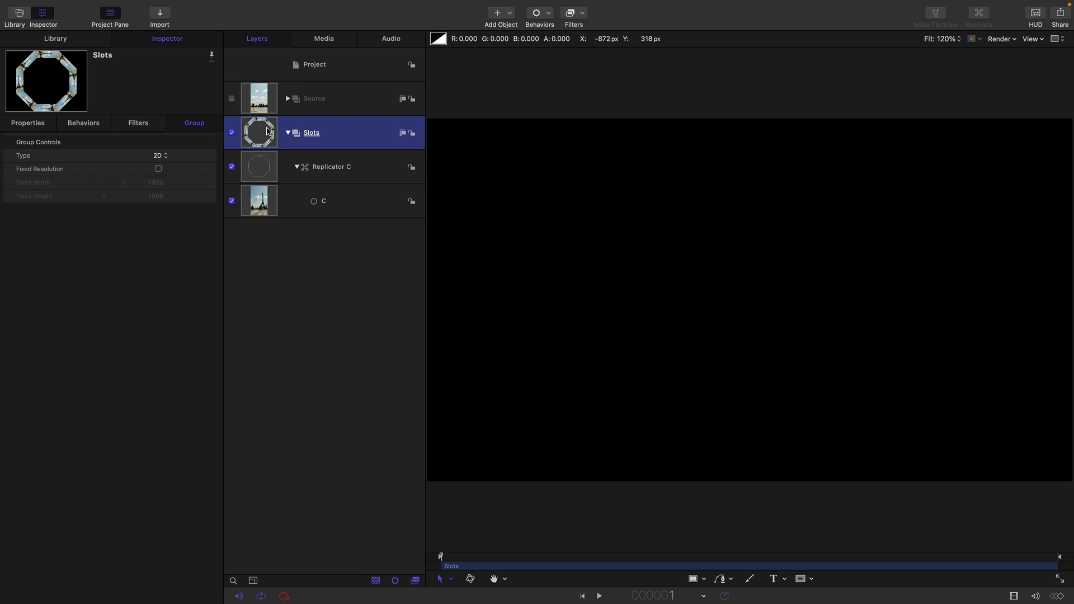
# Step: Make Slots a 3D group and rotate Replicator C 90° on Y
pyautogui.rightClick(268, 130)
pyautogui.click(324, 276)
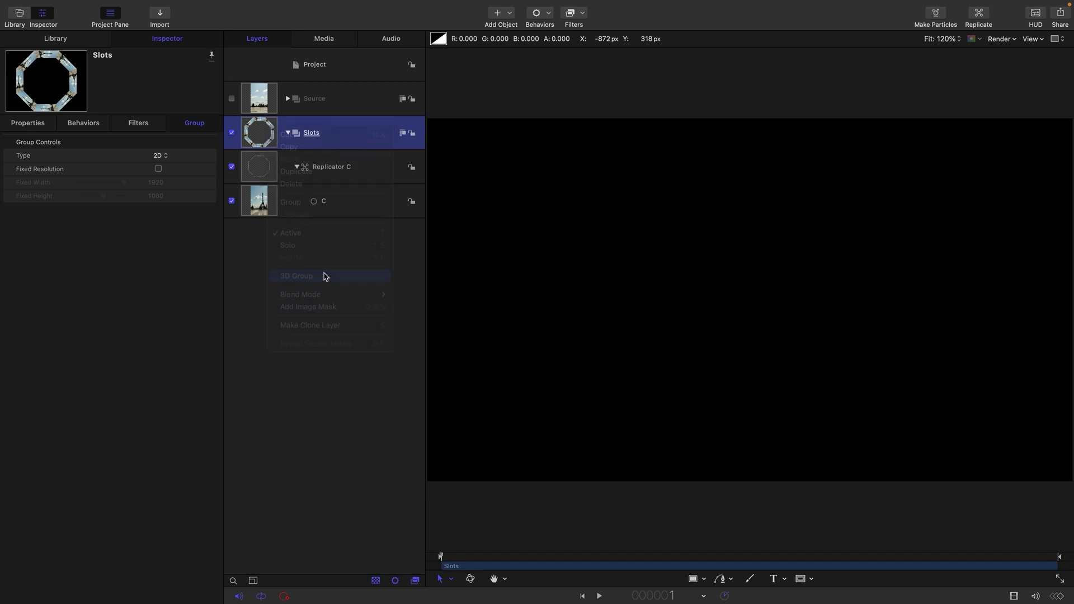
pyautogui.click(259, 166)
pyautogui.click(29, 124)
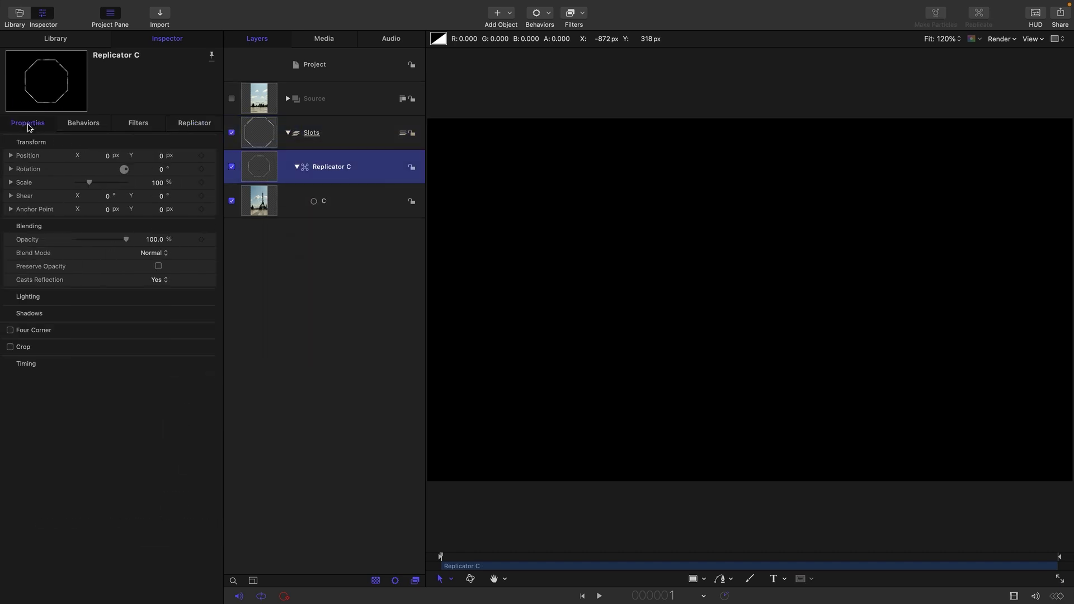
pyautogui.click(11, 169)
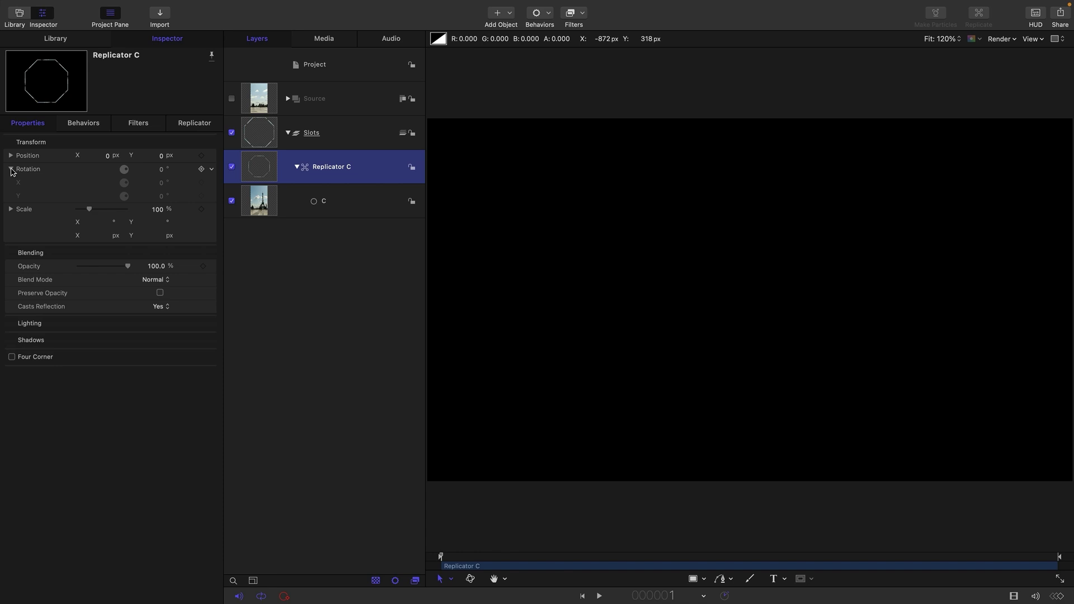
pyautogui.click(161, 197)
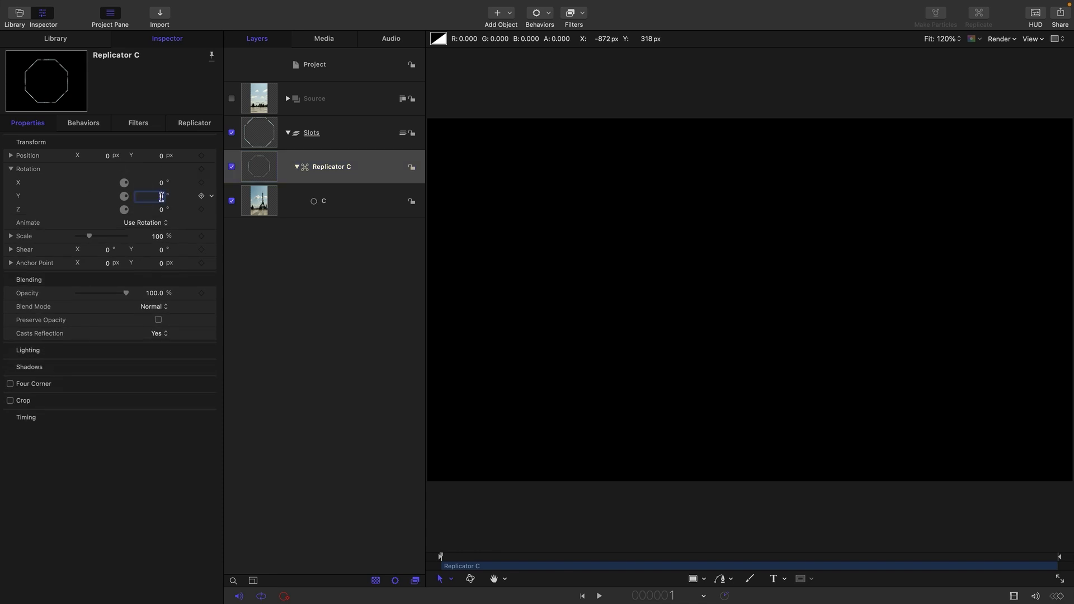
pyautogui.write('90')
pyautogui.press('Return')
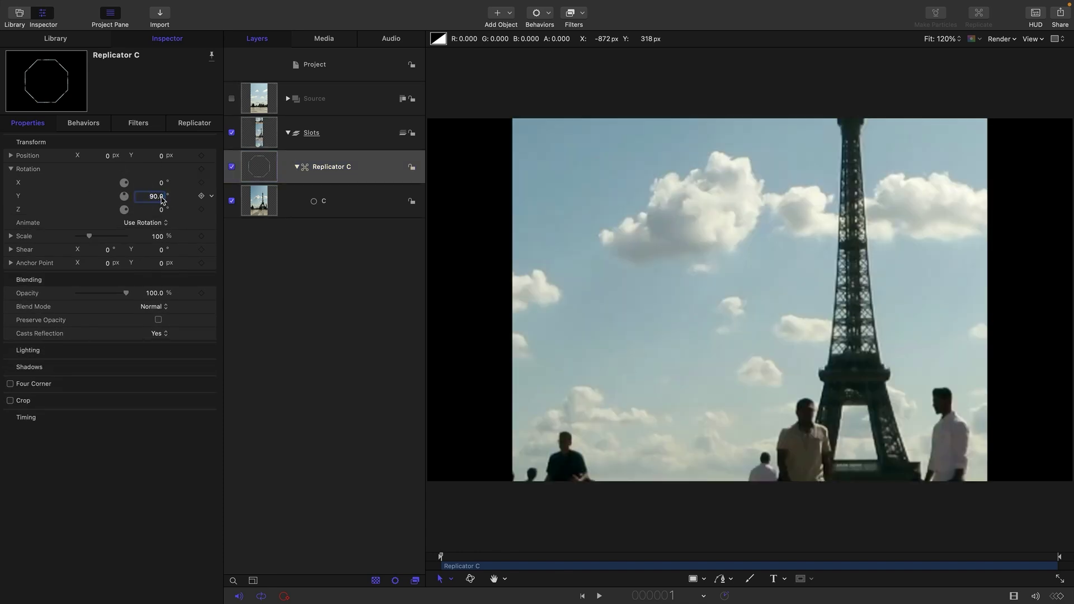
# Step: Move the Slots group back to Position Z -2500
pyautogui.click(254, 136)
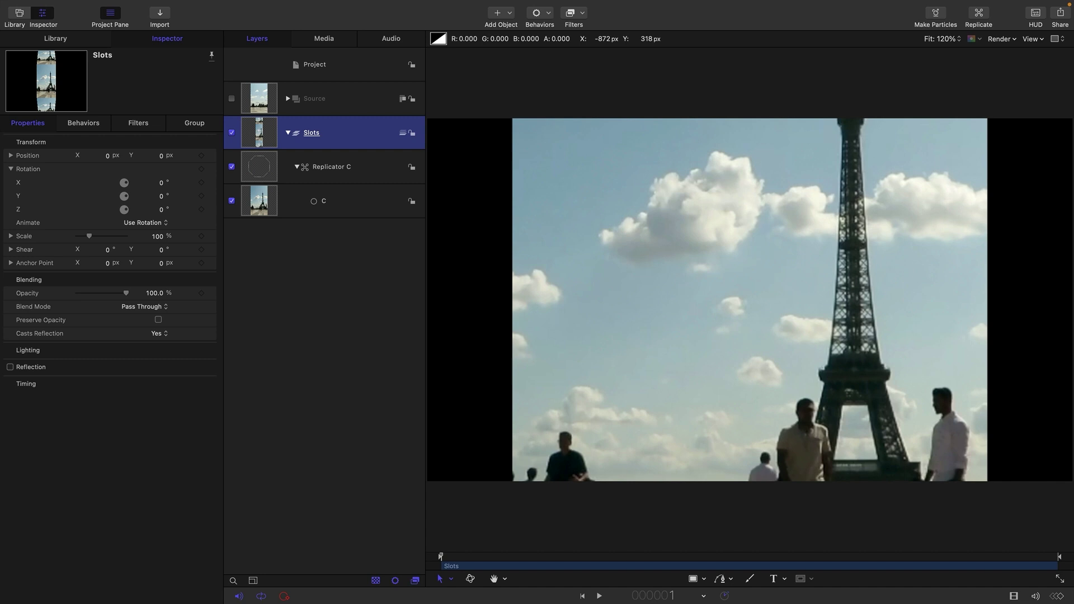
pyautogui.click(10, 155)
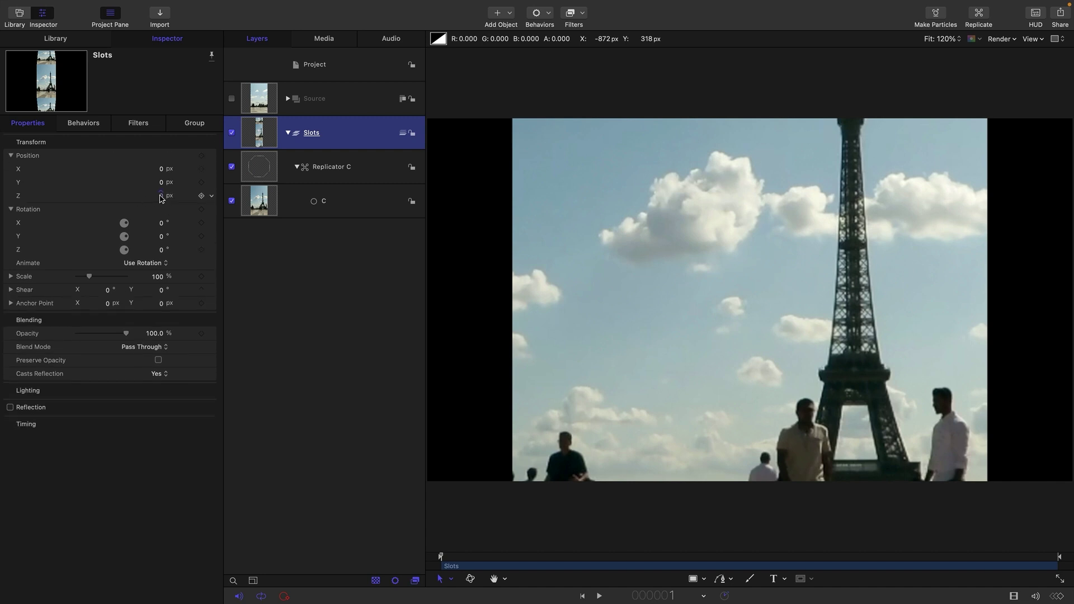
pyautogui.click(161, 196)
pyautogui.write('-2500')
pyautogui.press('Return')
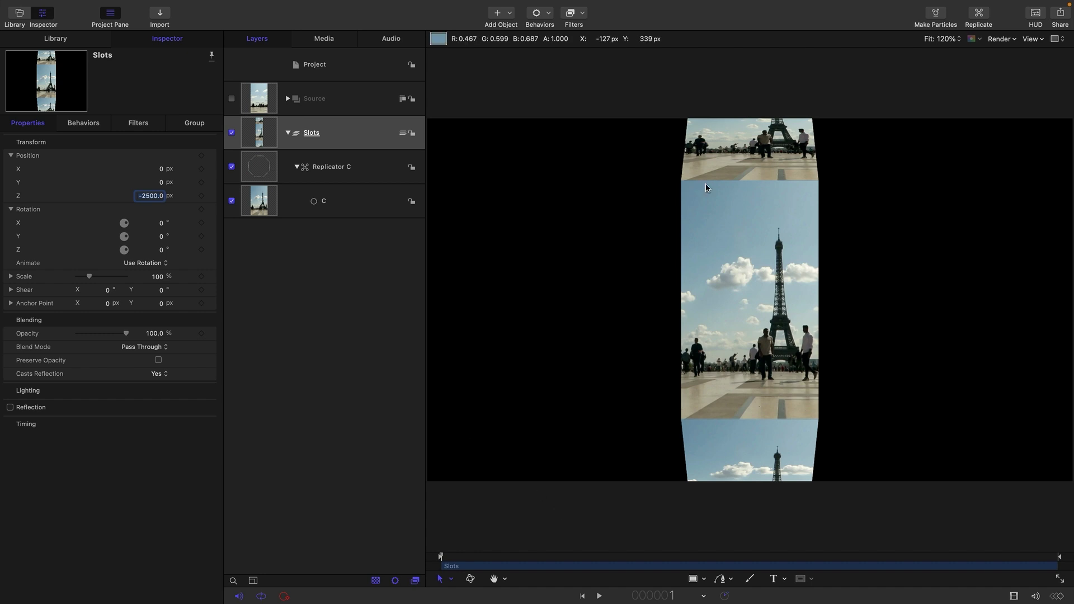
# Step: Add an Overshoot to Replicator C's Rotation Z ending at 1440°, trimmed to frame 232, and play it
pyautogui.click(266, 169)
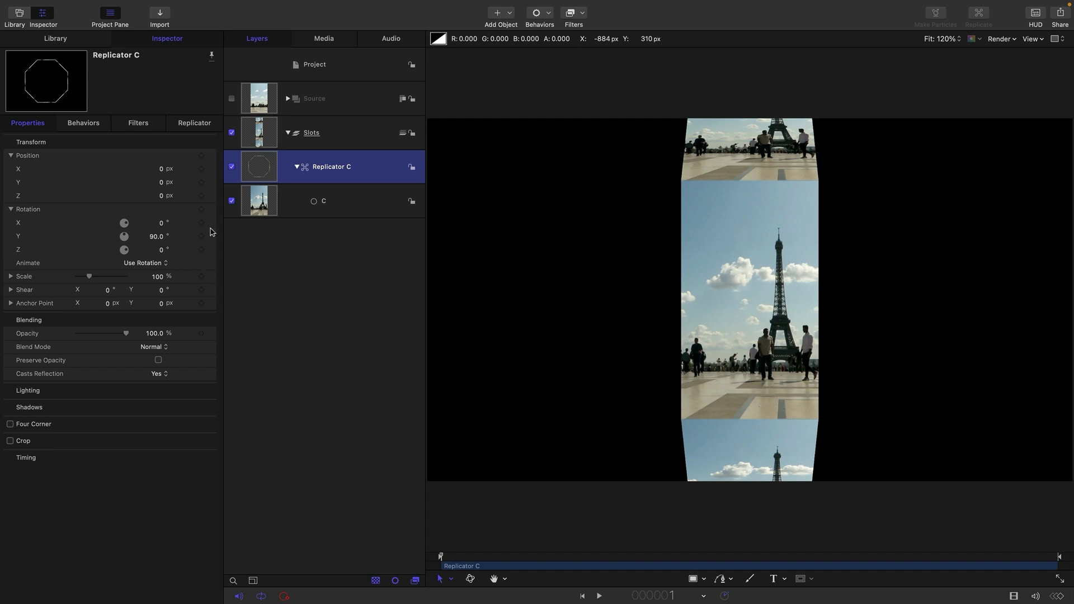
pyautogui.click(211, 249)
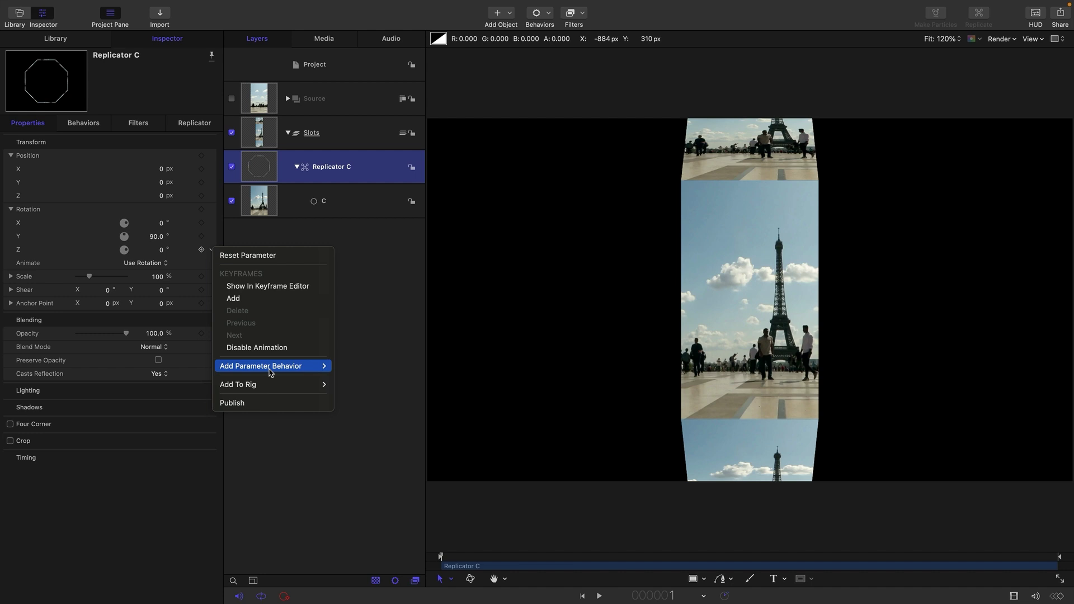
pyautogui.moveTo(269, 372)
pyautogui.click(361, 476)
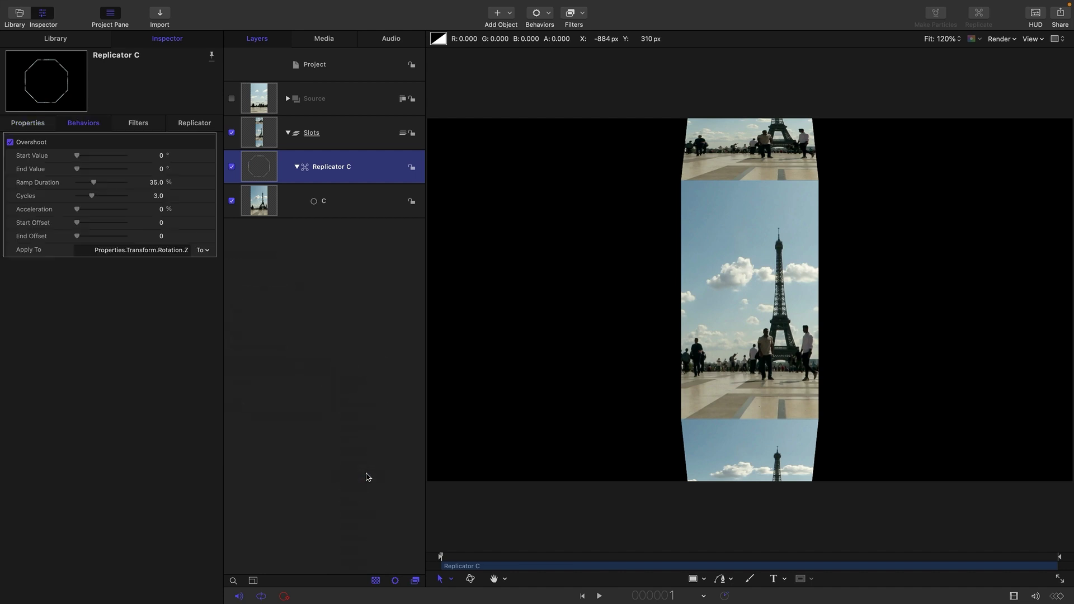
pyautogui.click(162, 170)
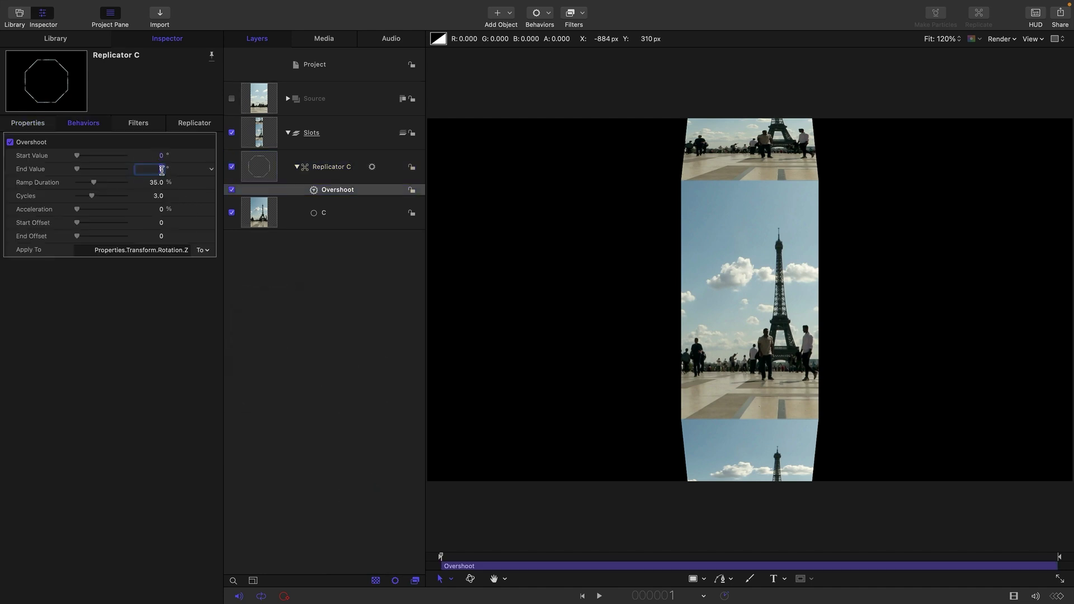
pyautogui.write('1440.0')
pyautogui.moveTo(1055, 568); pyautogui.dragTo(441, 557)
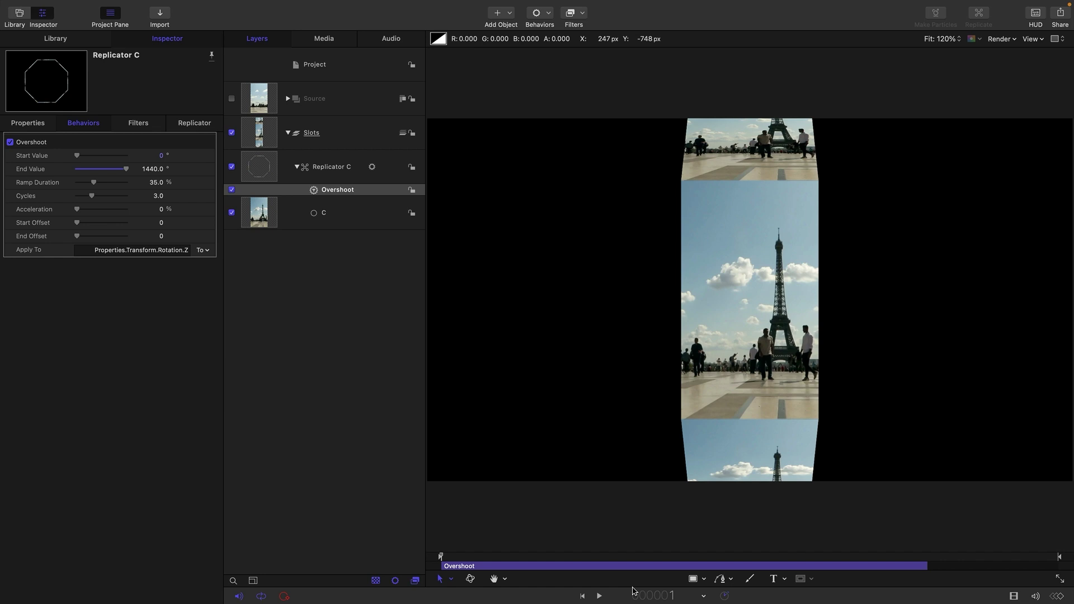
pyautogui.click(600, 596)
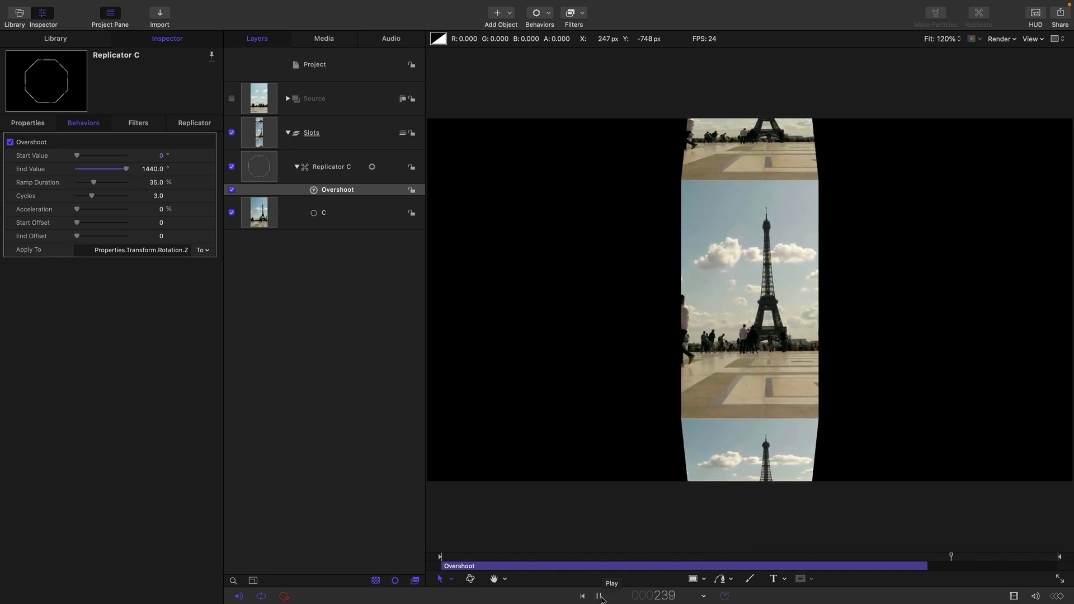
# Step: Duplicate Replicator C (Cmd+D) and rename the copy Replicator L
pyautogui.press('space')
pyautogui.click(264, 169)
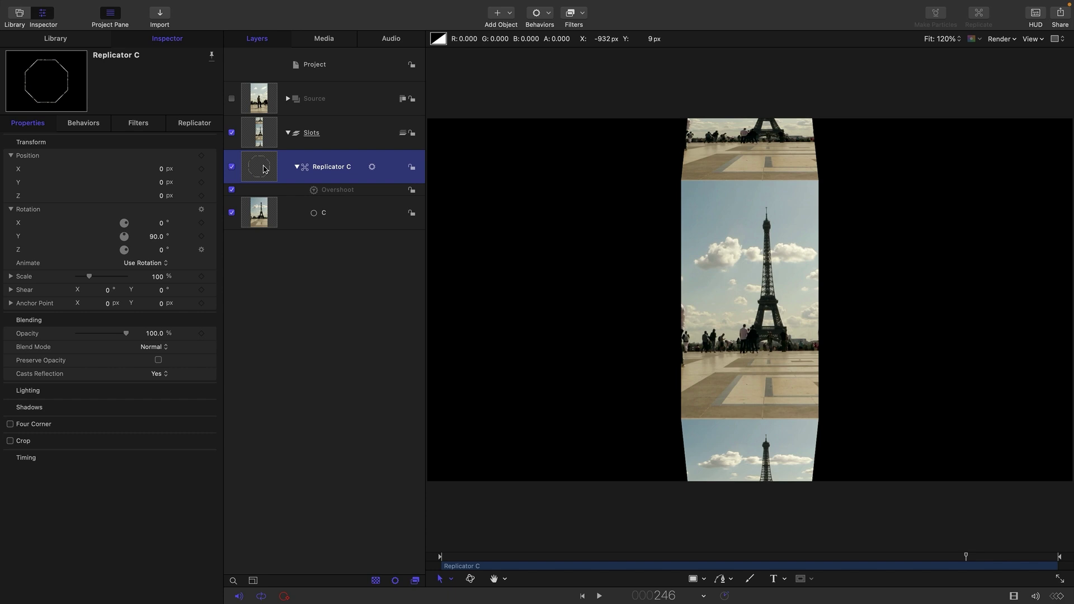
pyautogui.rightClick(264, 168)
pyautogui.press('Escape')
pyautogui.press('super+d')
pyautogui.doubleClick(345, 167)
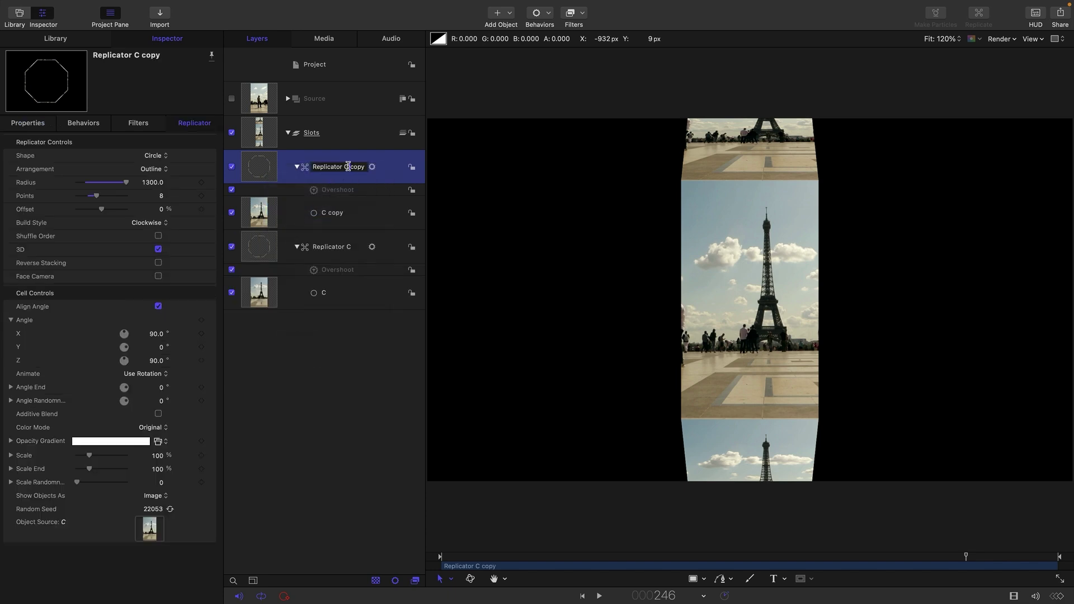
pyautogui.moveTo(353, 166); pyautogui.dragTo(438, 172)
pyautogui.write('L')
pyautogui.press('Return')
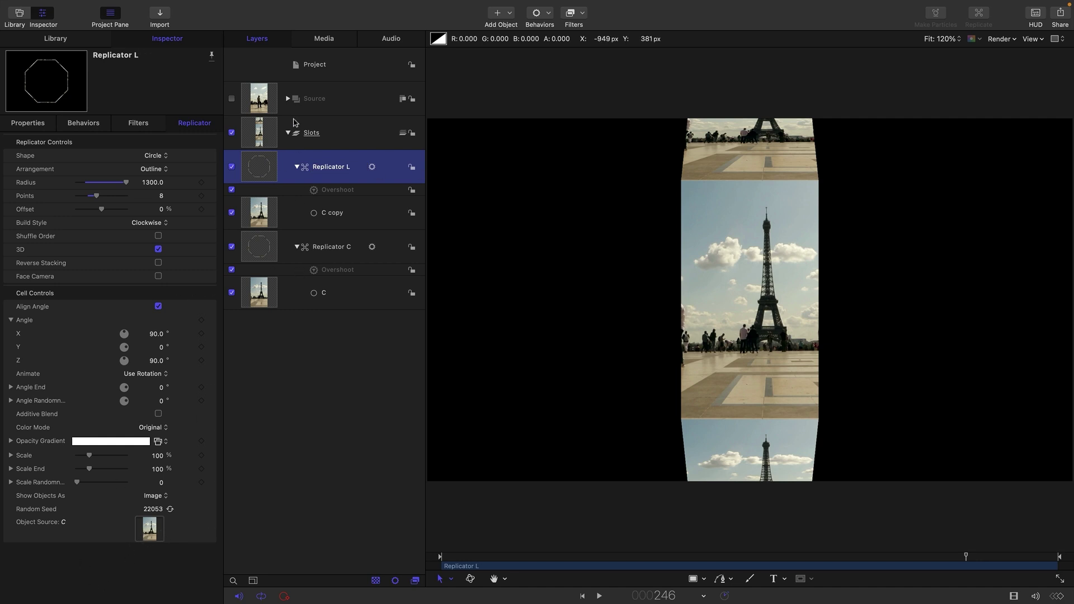
# Step: Use layer L as Replicator L's object source, set its Position X to -640, and preview
pyautogui.click(289, 99)
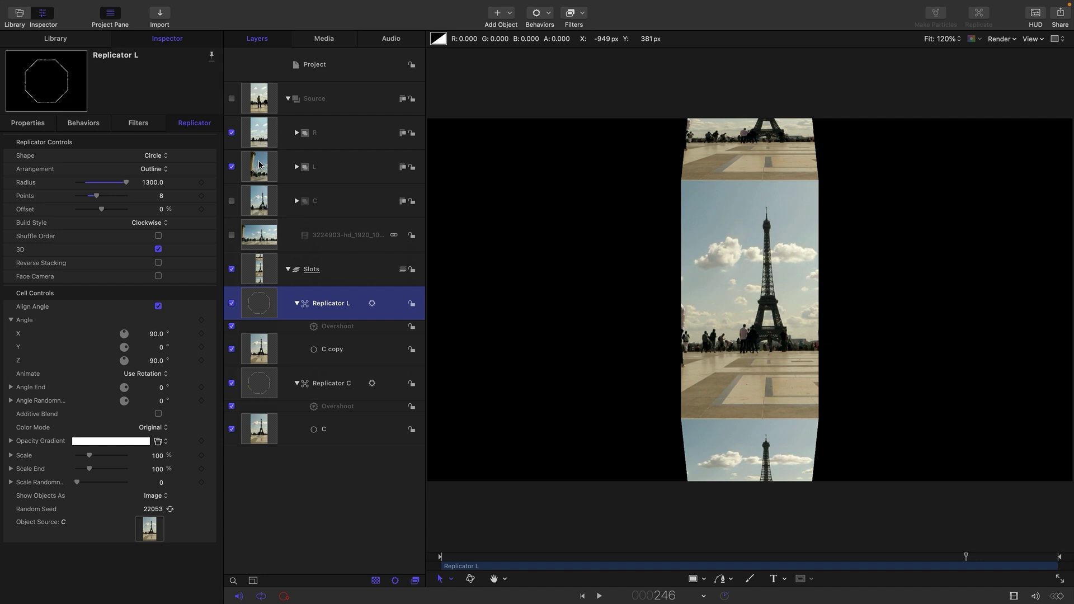
pyautogui.moveTo(50, 601); pyautogui.dragTo(154, 532)
pyautogui.click(38, 125)
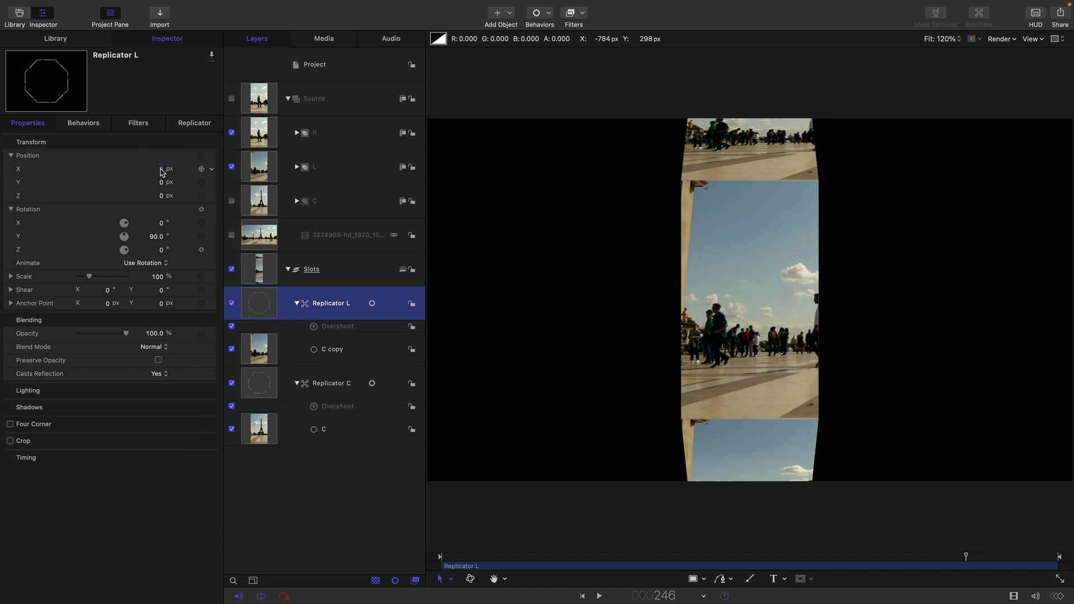
pyautogui.click(161, 169)
pyautogui.write('-640')
pyautogui.press('Return')
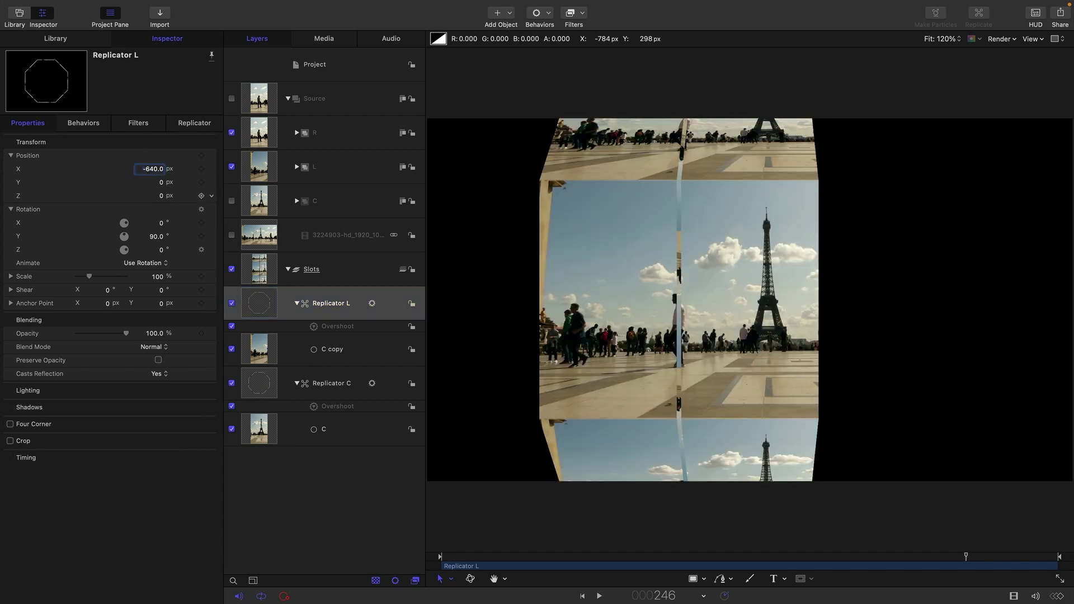
pyautogui.press('space')
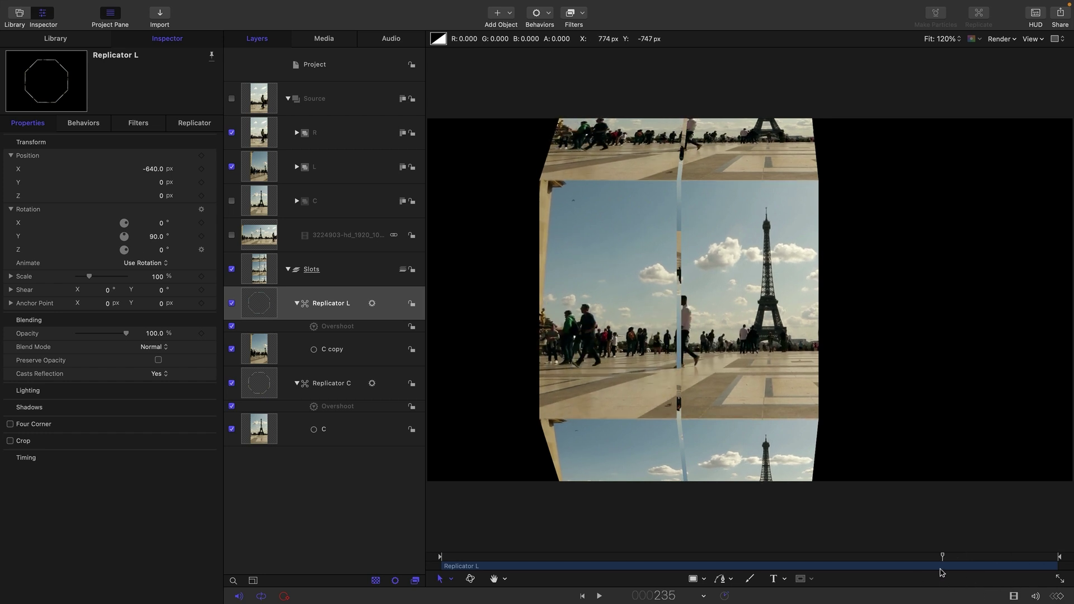
pyautogui.click(976, 570)
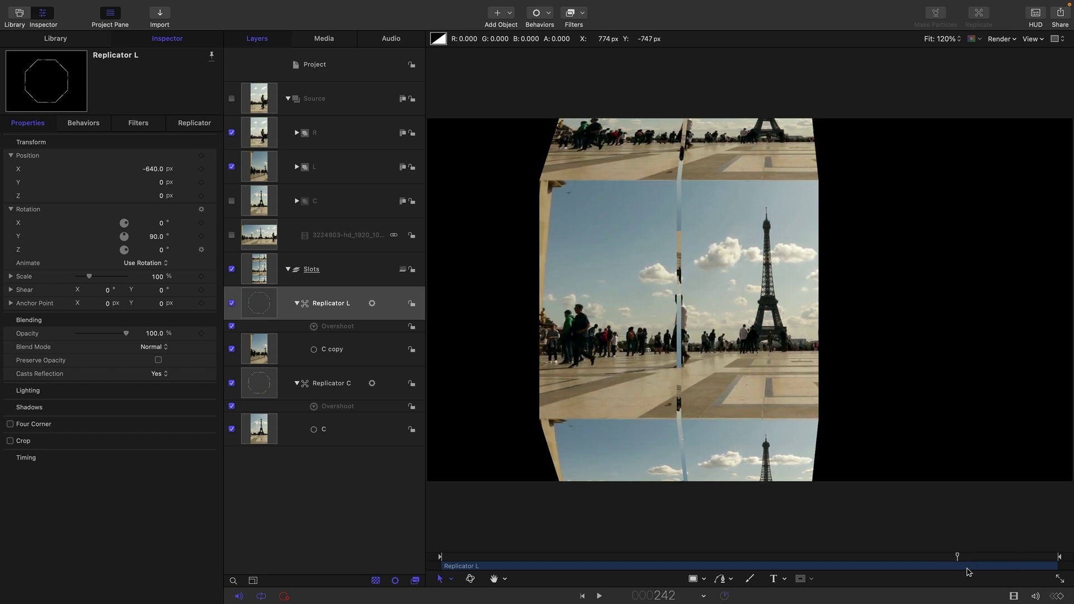
# Step: Duplicate Replicator L and rename the copy 'Replicator R'
pyautogui.rightClick(260, 304)
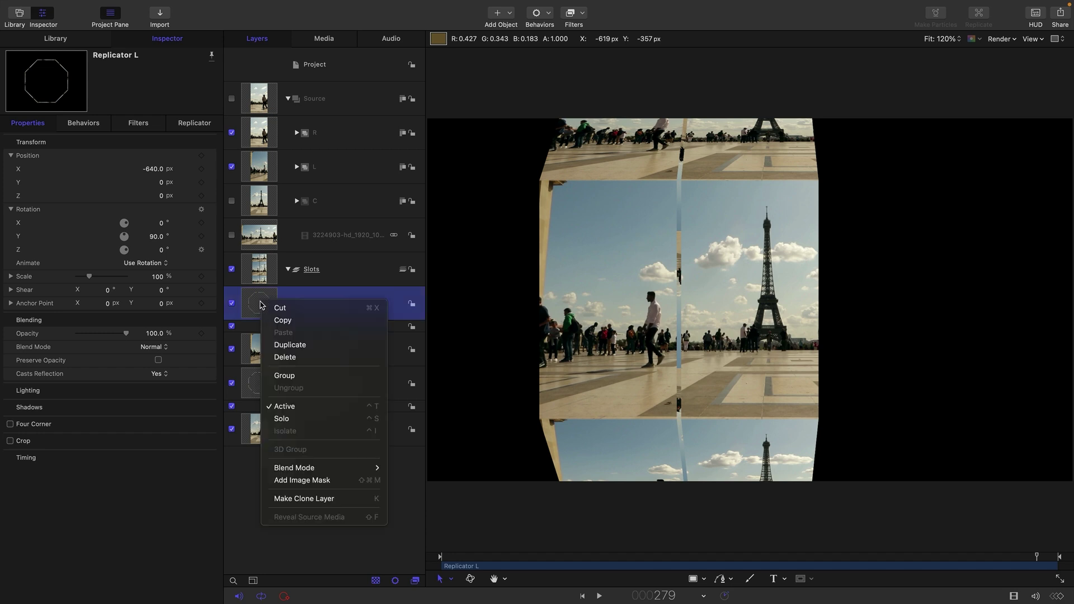
pyautogui.click(286, 344)
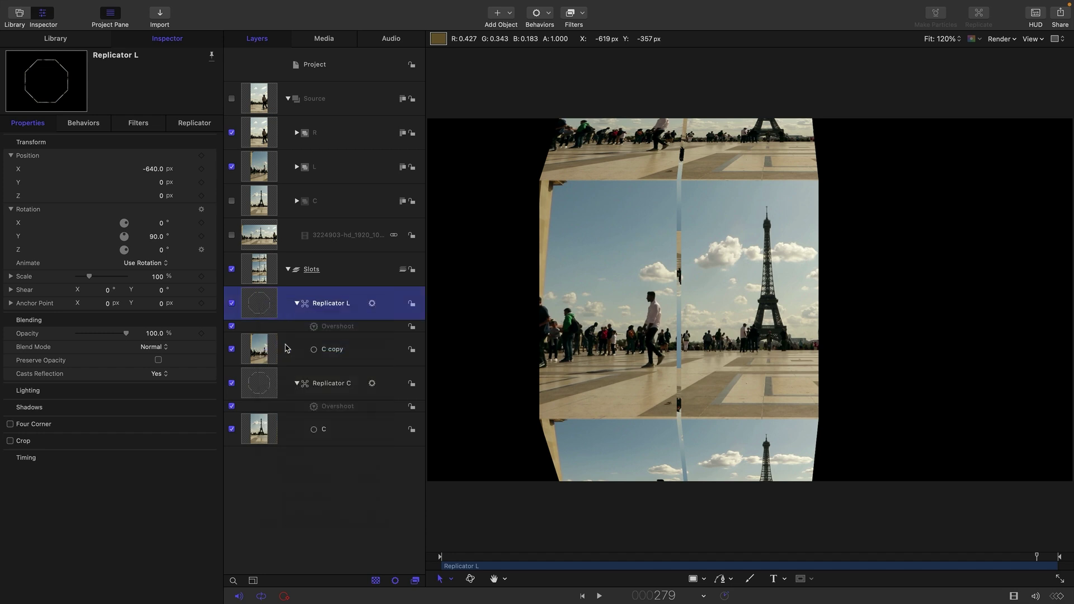
pyautogui.doubleClick(352, 304)
pyautogui.doubleClick(345, 304)
pyautogui.write('R')
pyautogui.press('Delete')
pyautogui.press('Delete')
pyautogui.press('Delete')
pyautogui.press('Delete')
pyautogui.press('Delete')
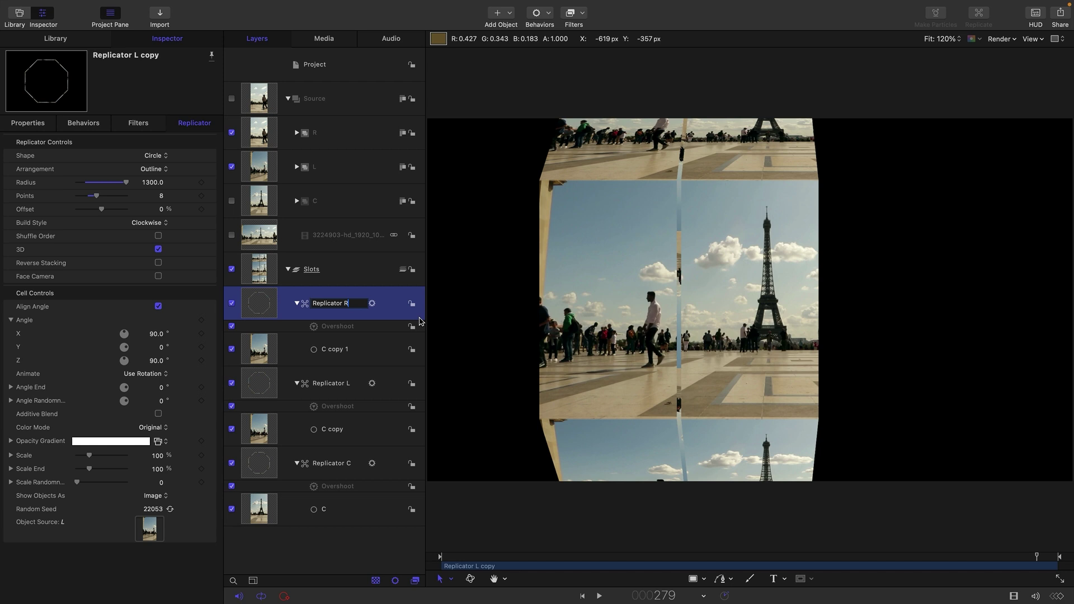
pyautogui.press('Return')
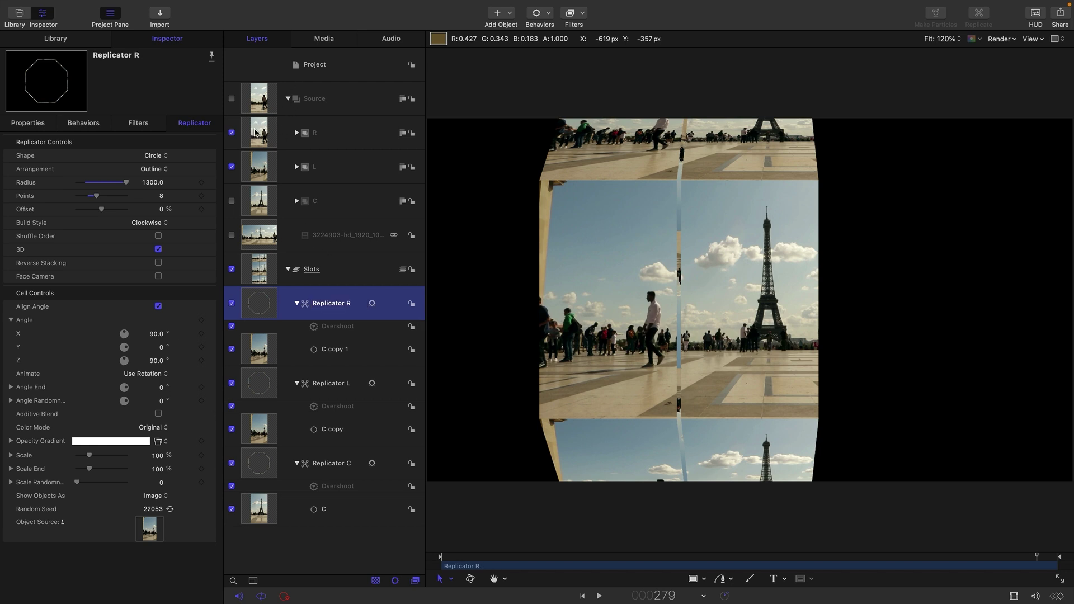
# Step: Use layer R as Replicator R's source and set its Position X to 640
pyautogui.moveTo(262, 130); pyautogui.dragTo(151, 534)
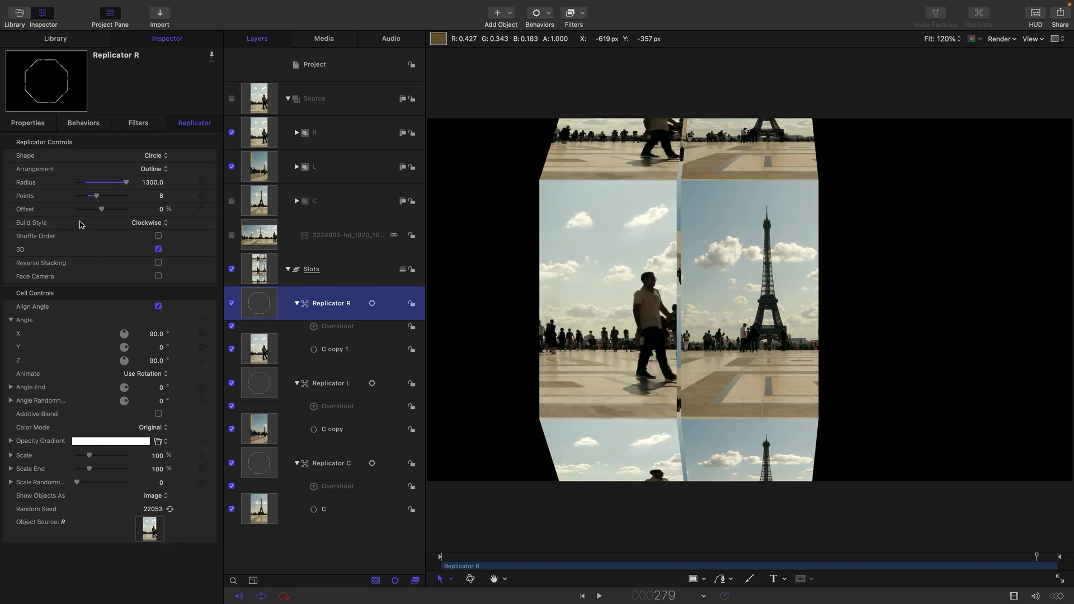
pyautogui.click(29, 123)
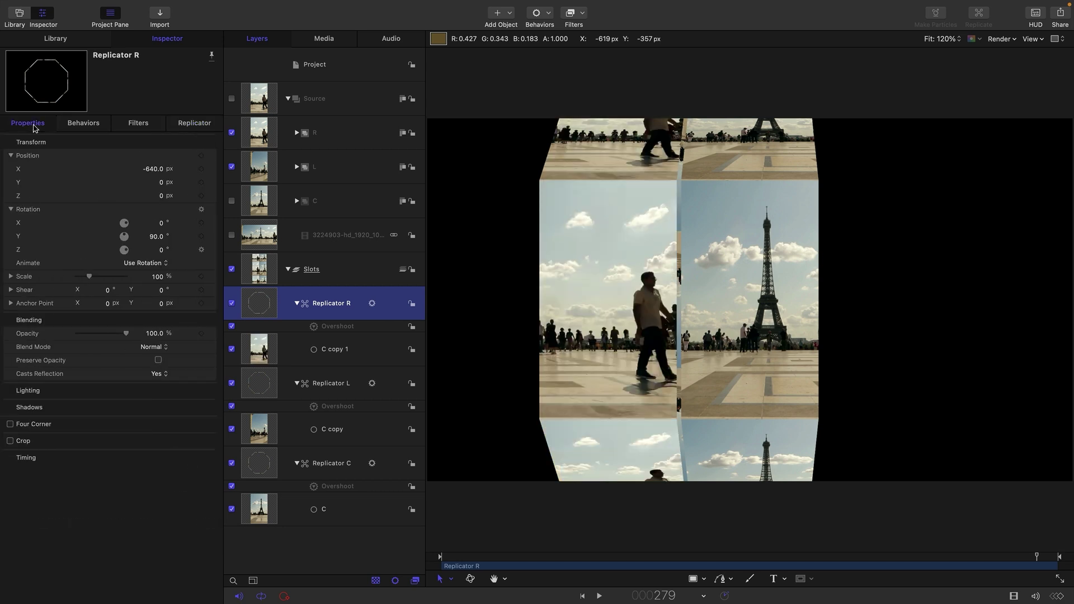
pyautogui.click(151, 170)
pyautogui.write('640')
pyautogui.press('Return')
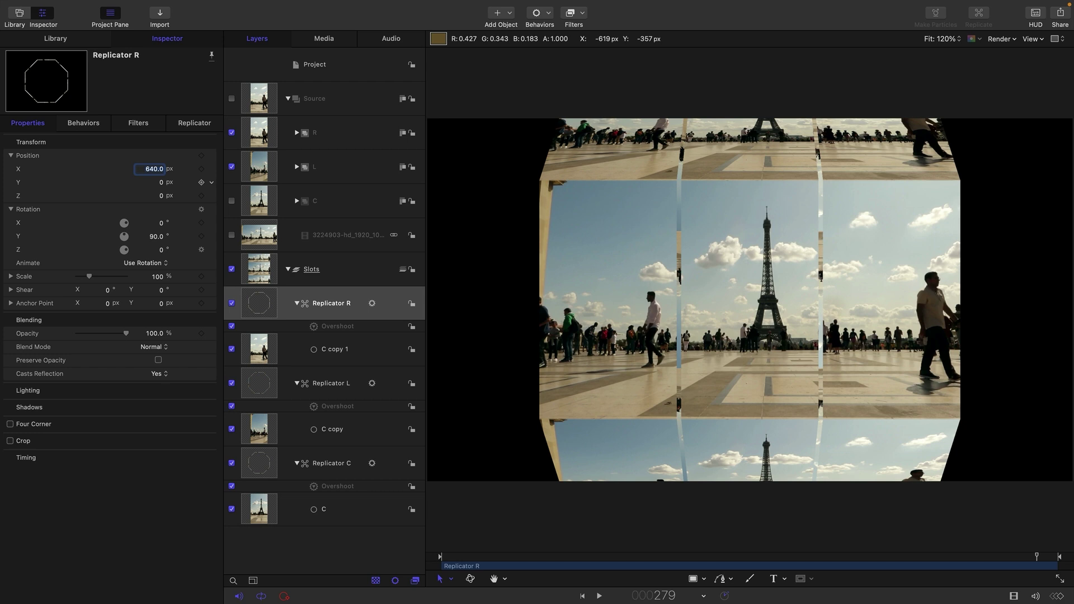
pyautogui.moveTo(699, 557); pyautogui.dragTo(933, 571)
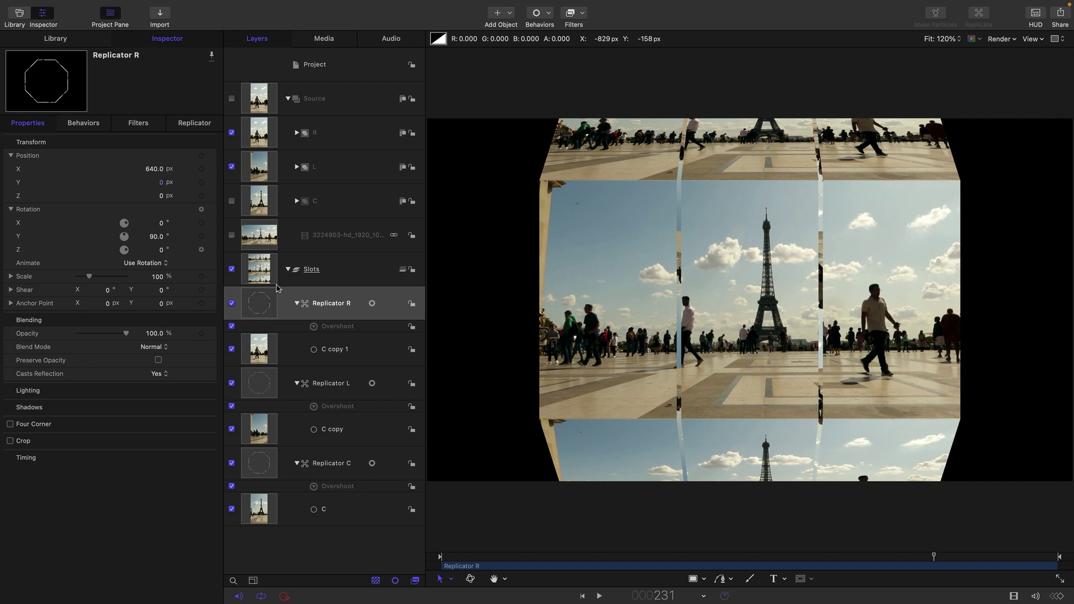
# Step: In the Timeline, trim the Overshoot bars of Replicator R and Replicator L shorter
pyautogui.press('super+7')
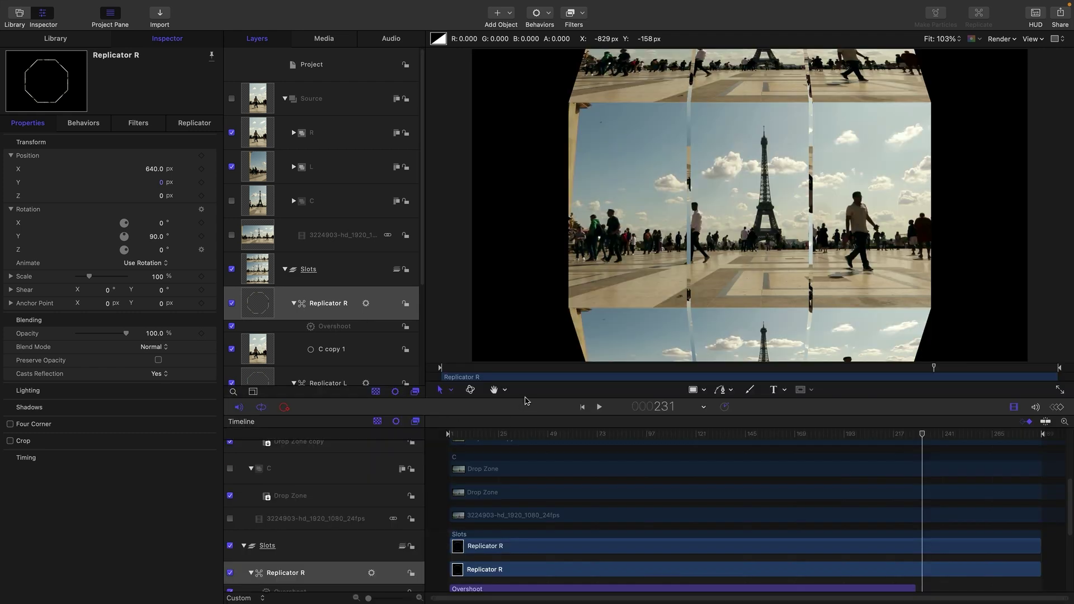
pyautogui.moveTo(525, 401); pyautogui.dragTo(526, 233)
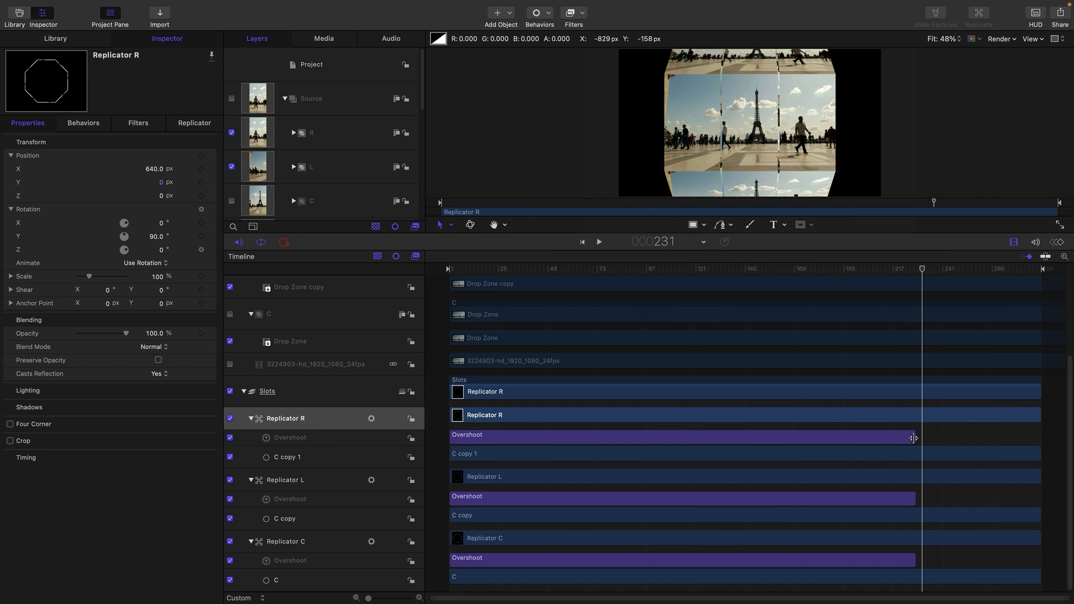
pyautogui.moveTo(912, 439); pyautogui.dragTo(814, 438)
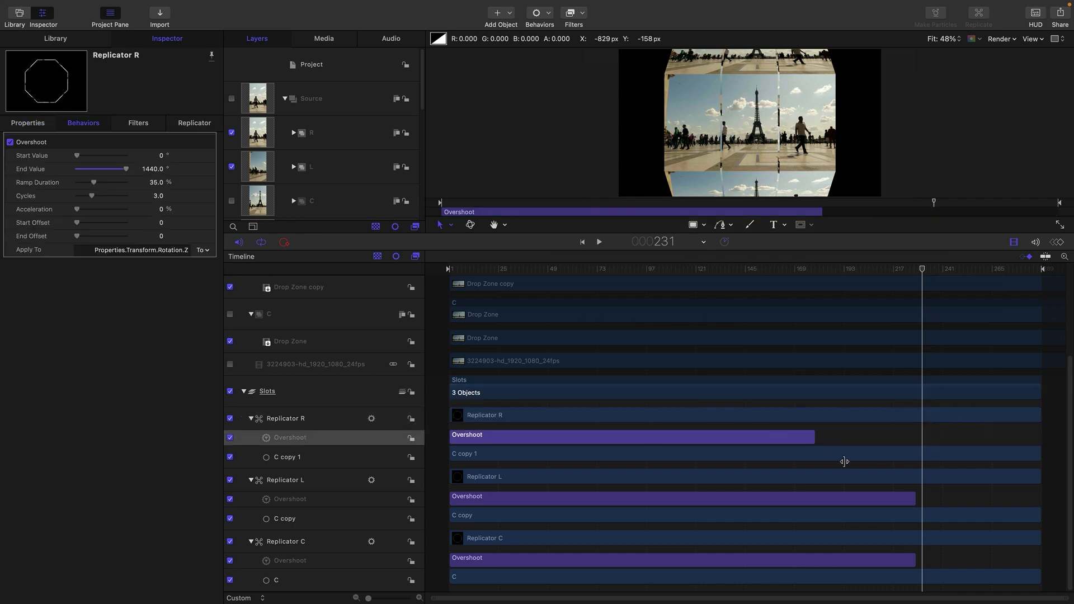
pyautogui.moveTo(913, 501); pyautogui.dragTo(862, 496)
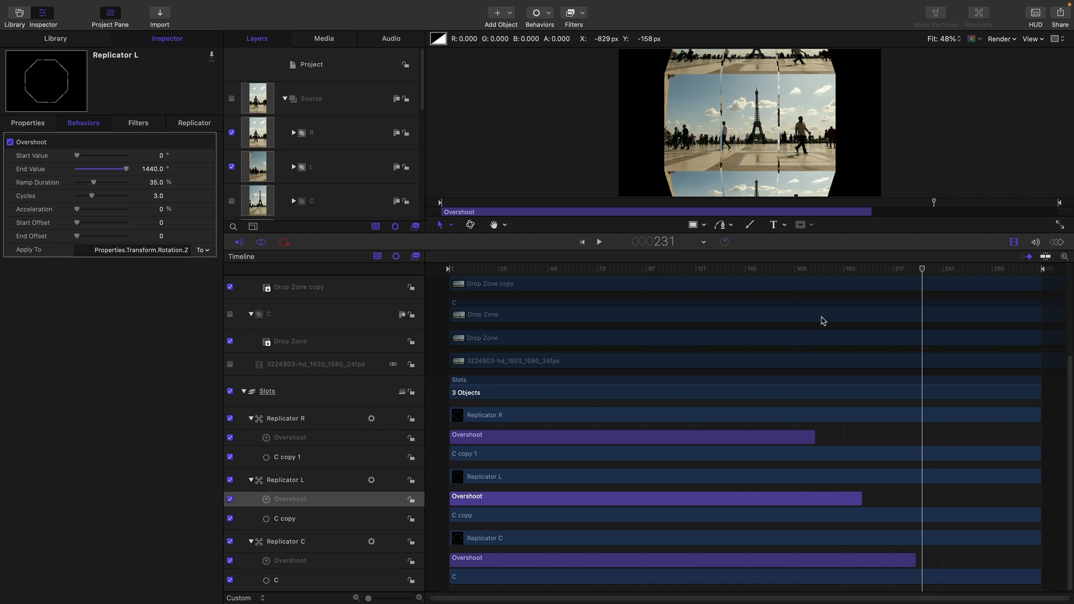
# Step: Hide the Timeline and play the animation to check the staggered stops
pyautogui.press('super+7')
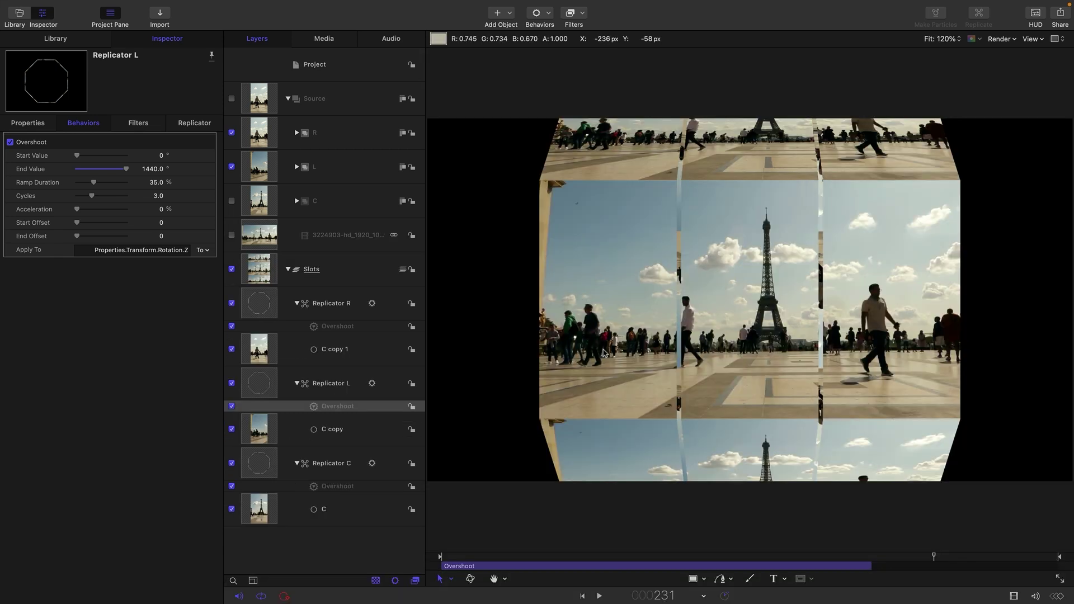
pyautogui.click(598, 596)
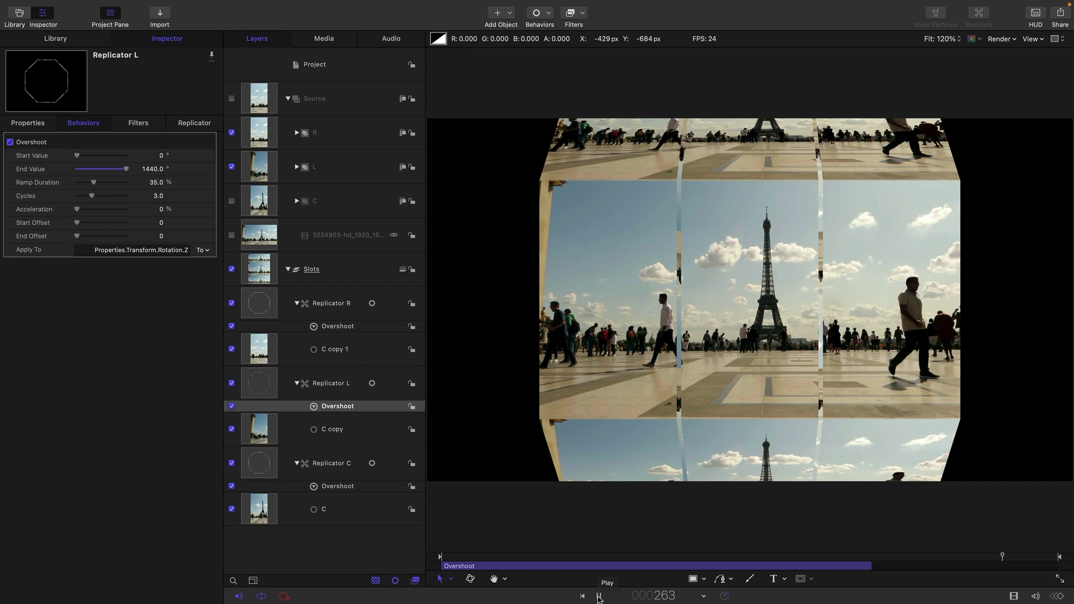
pyautogui.click(614, 557)
# Step: Collapse the Source group and add a Camera to the project
pyautogui.click(288, 98)
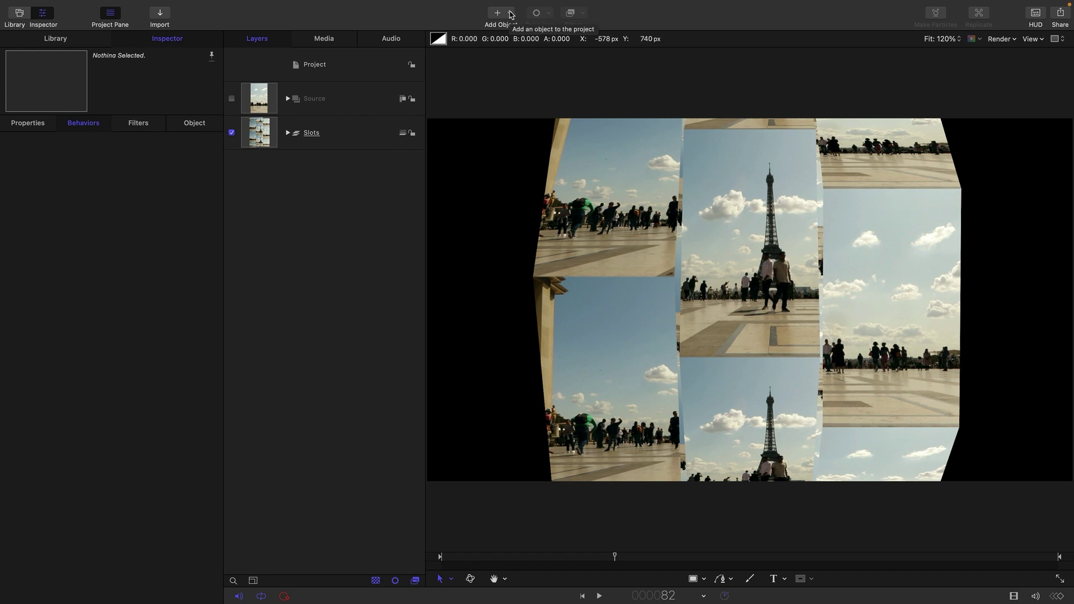
pyautogui.click(510, 16)
pyautogui.click(515, 52)
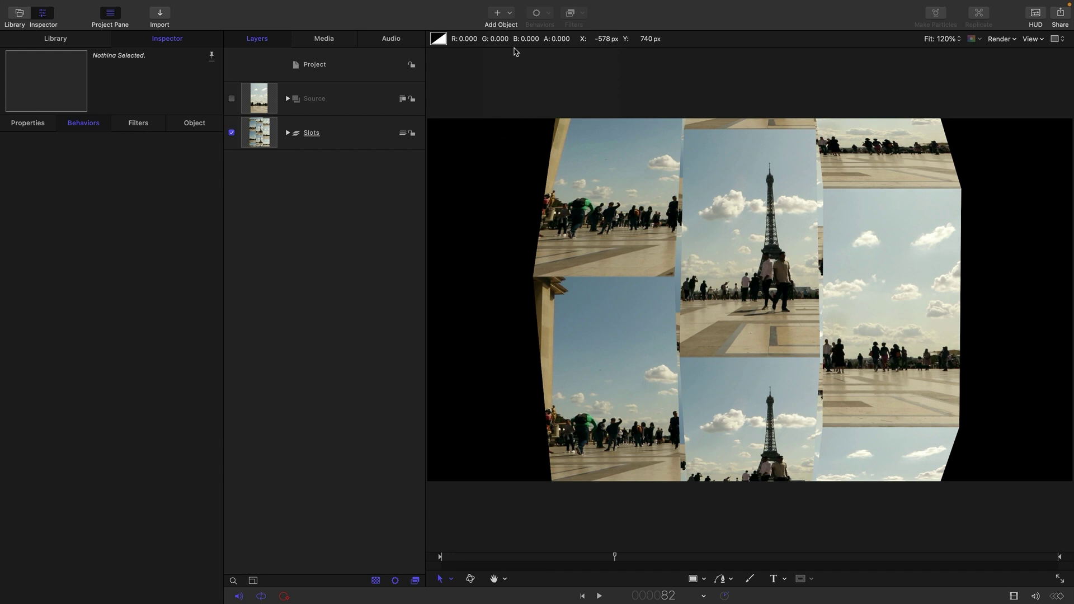
# Step: Set the camera's Far Plane to 1440 and Angle of View to 30°
pyautogui.click(156, 196)
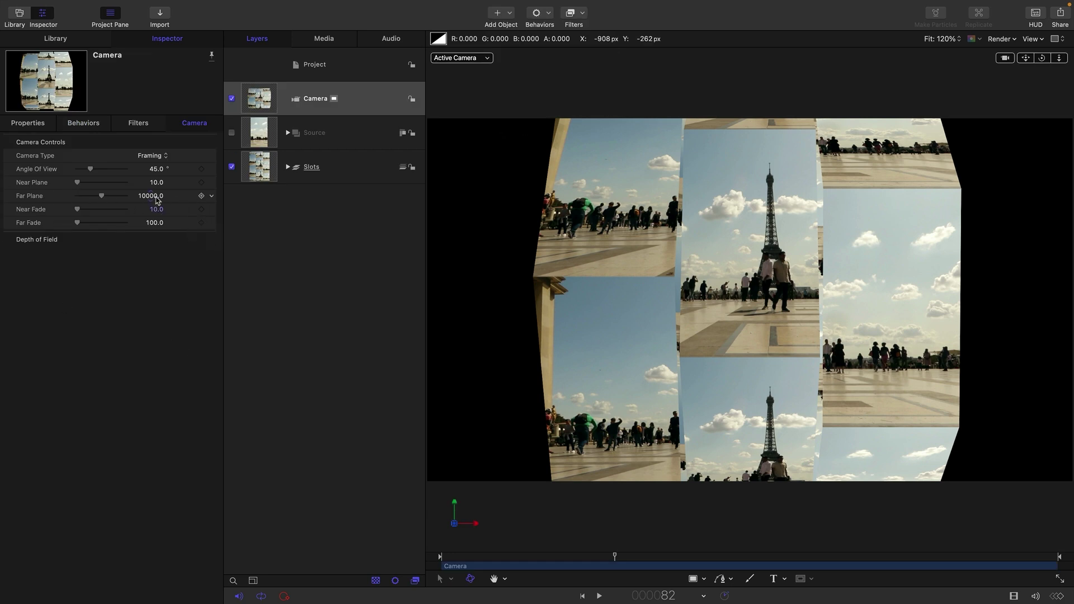
pyautogui.write('1920')
pyautogui.press('Return')
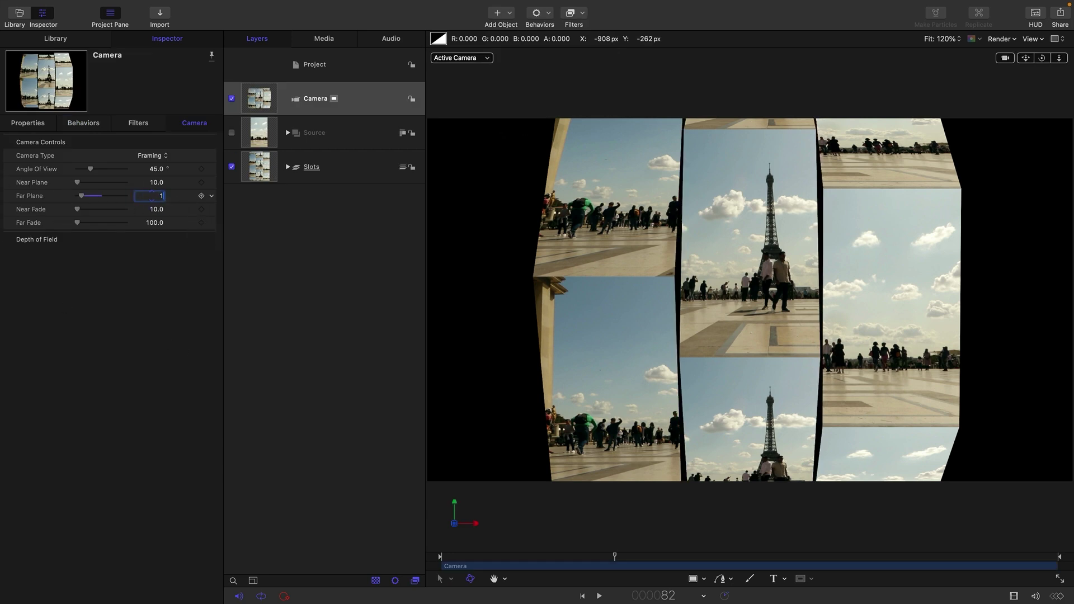
pyautogui.write('1440')
pyautogui.press('Return')
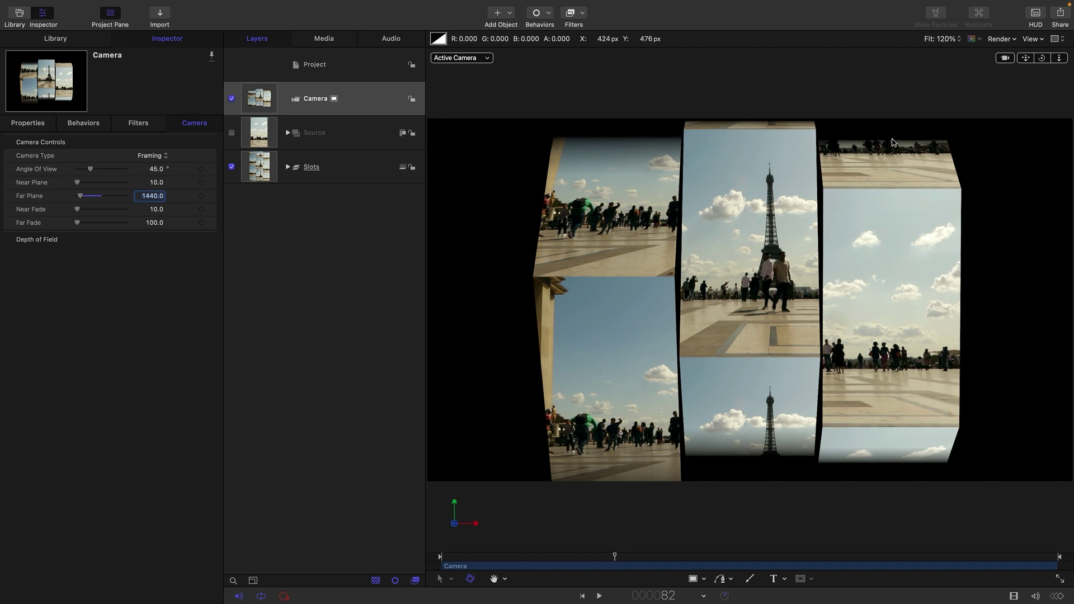
pyautogui.click(157, 170)
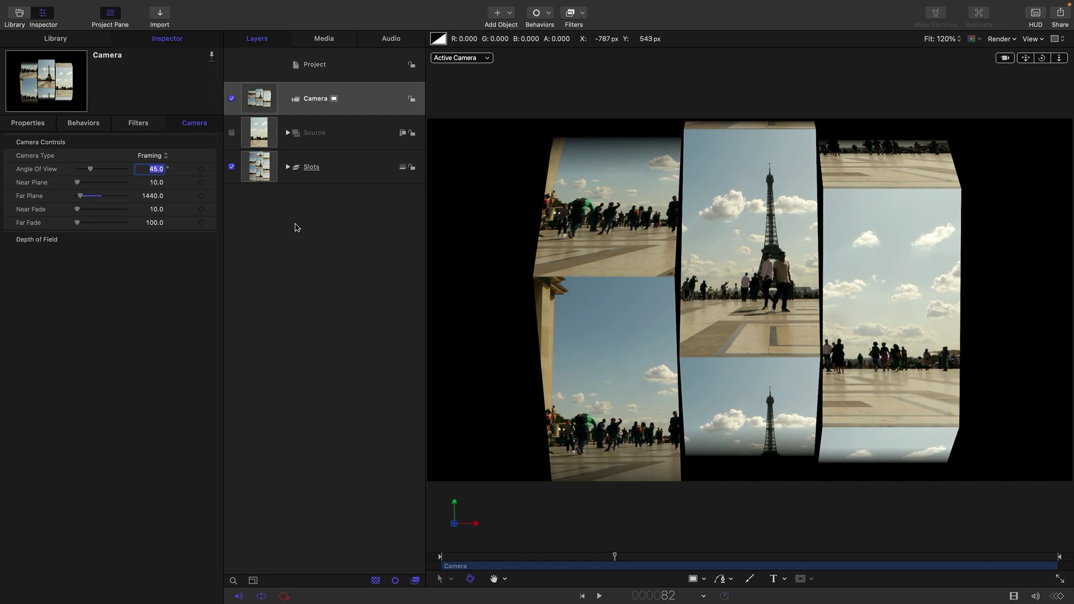
pyautogui.write('30')
pyautogui.press('Return')
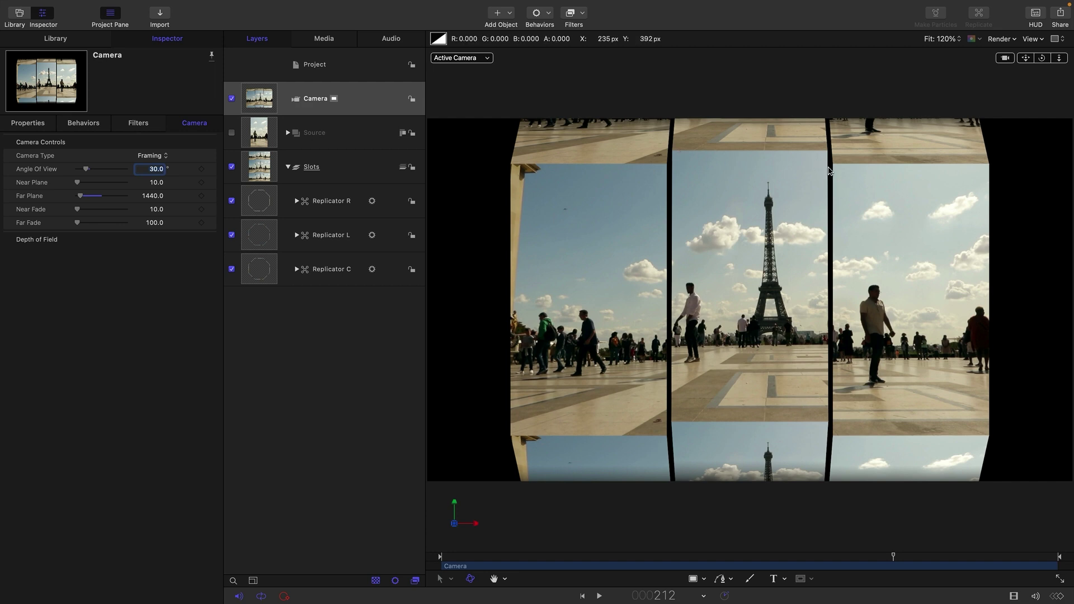
# Step: Select group C's Drop Zone and draw a rectangle over the centre drum
pyautogui.click(263, 302)
pyautogui.click(288, 166)
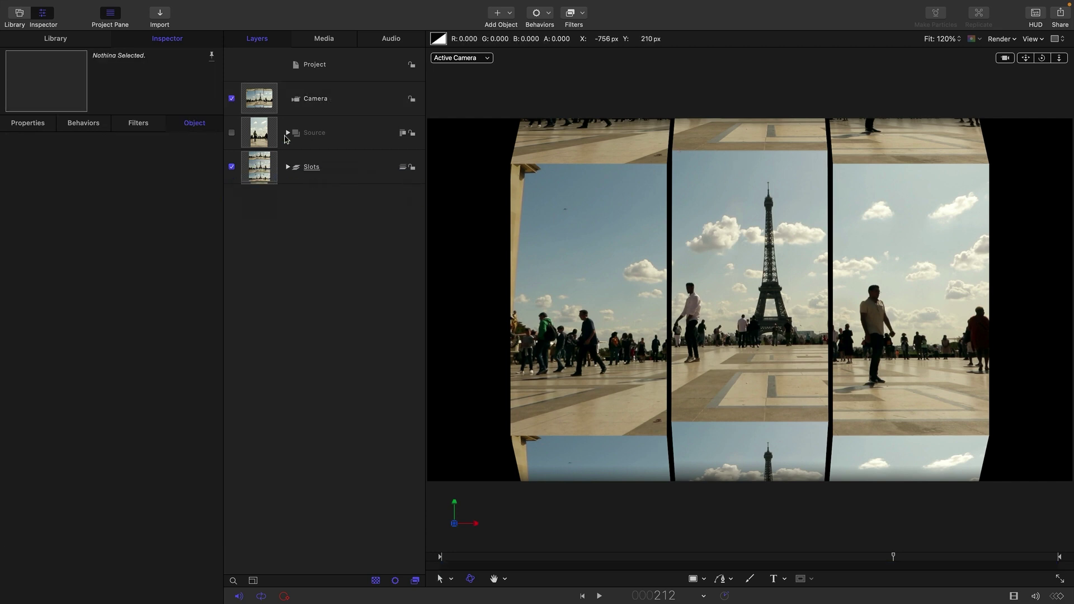
pyautogui.click(288, 134)
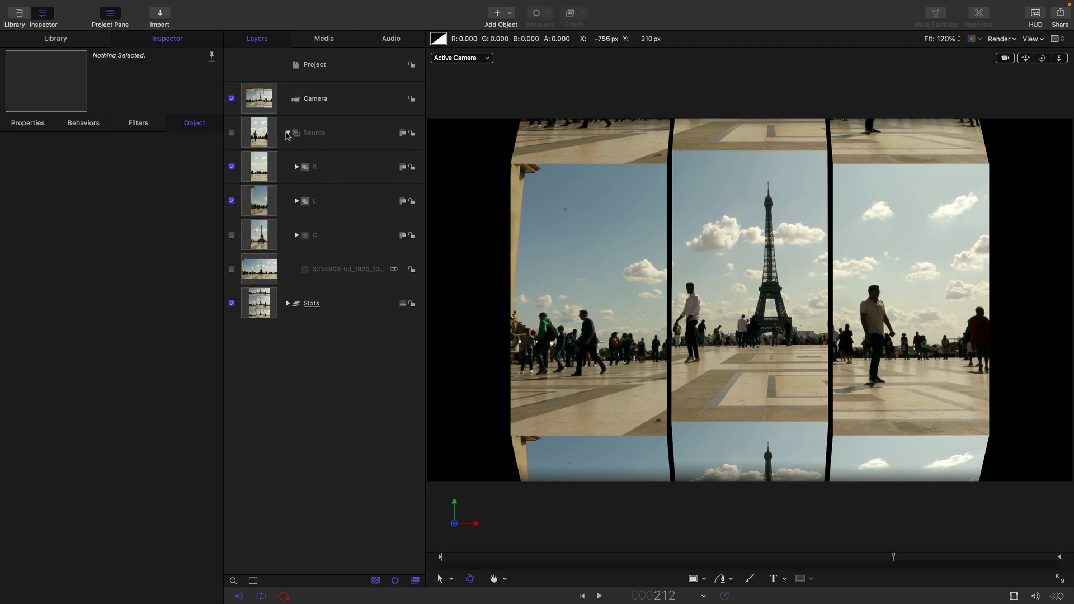
pyautogui.click(297, 235)
pyautogui.click(269, 268)
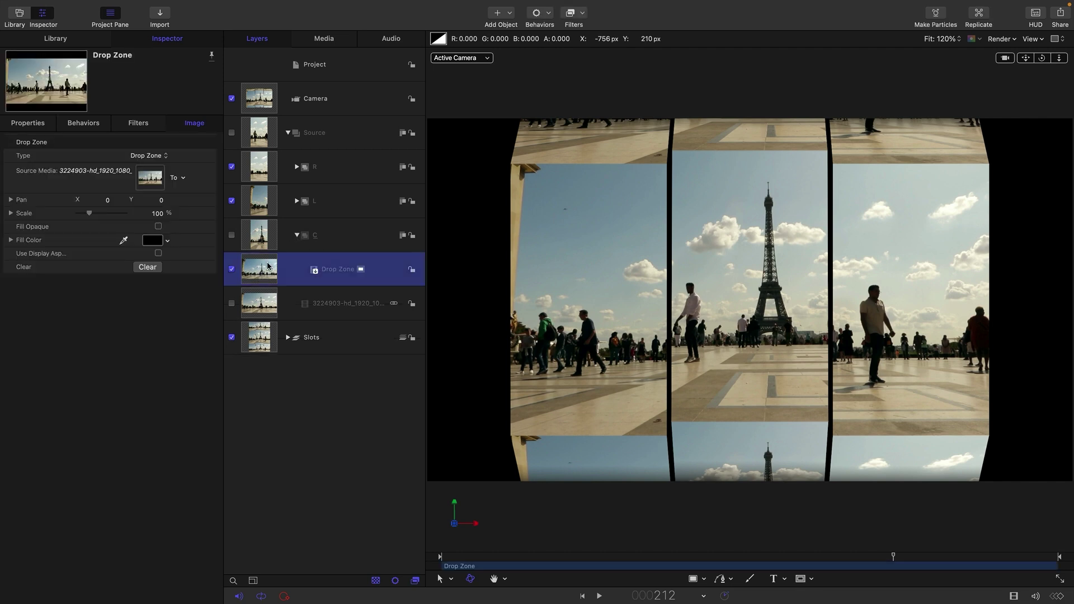
pyautogui.click(706, 581)
pyautogui.click(719, 528)
pyautogui.moveTo(673, 151)
pyautogui.mouseDown()
pyautogui.moveTo(736, 321)
pyautogui.moveTo(827, 425)
pyautogui.mouseUp()
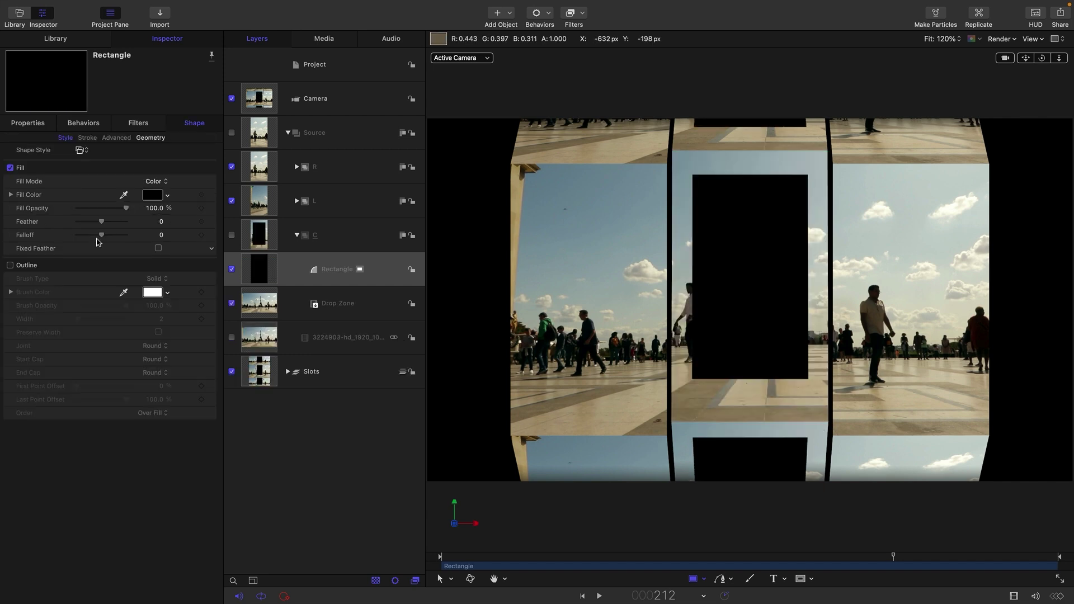
# Step: Reset the rectangle's position to centre and make it a hollow white outline
pyautogui.click(29, 122)
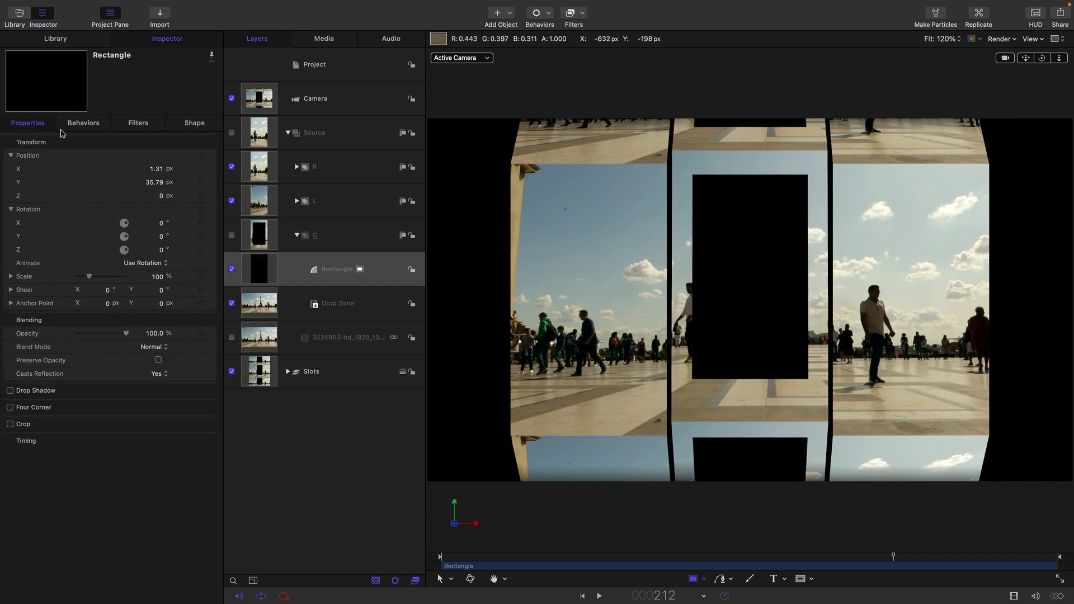
pyautogui.rightClick(108, 145)
pyautogui.click(120, 142)
pyautogui.click(194, 122)
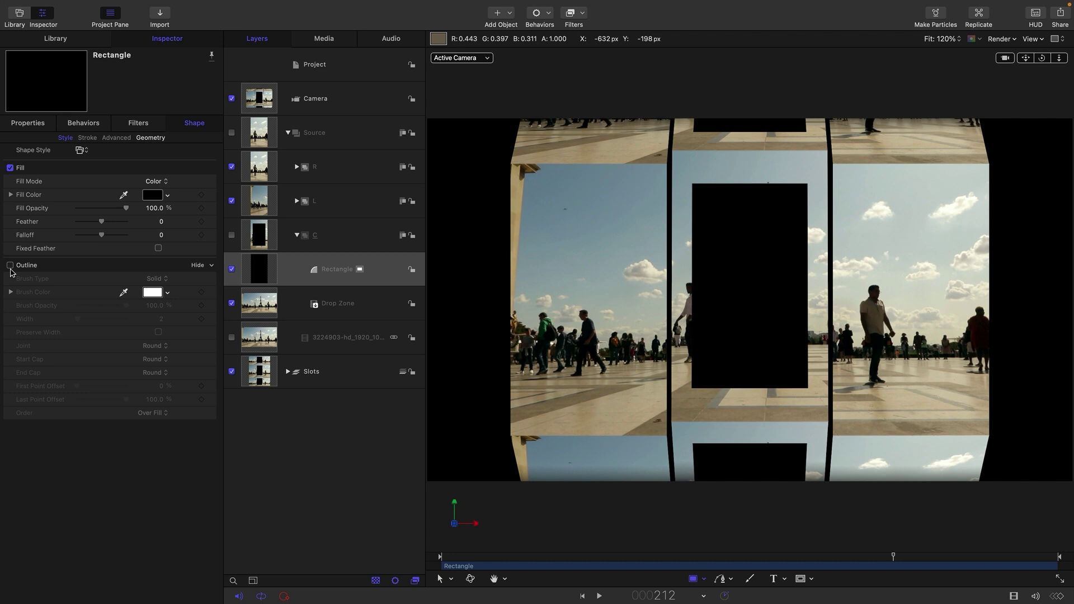
pyautogui.click(10, 265)
pyautogui.click(10, 168)
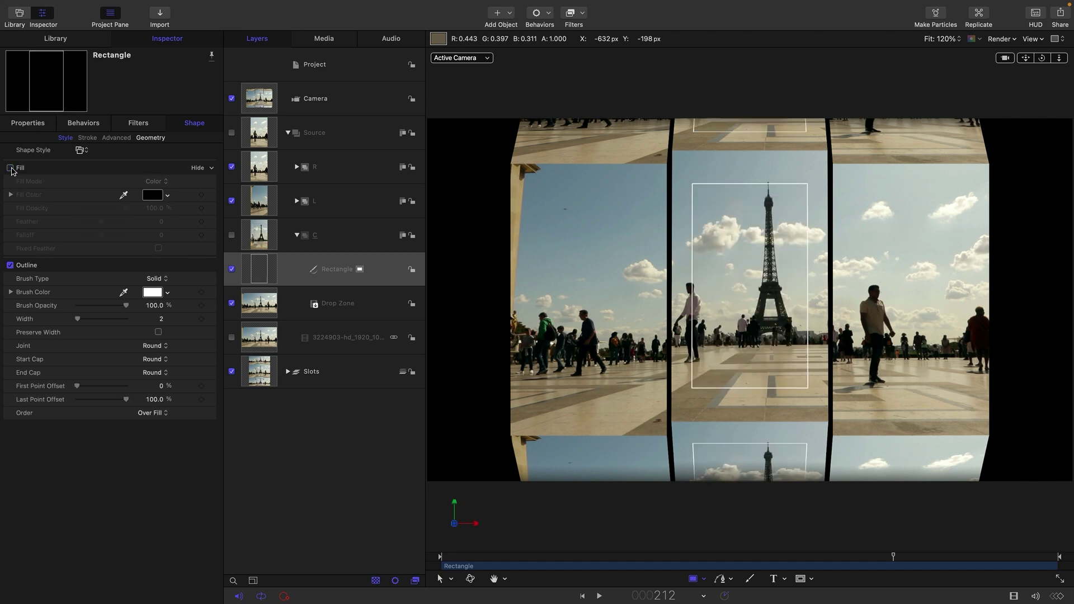
# Step: Set the rectangle's width to 610 and height to 1070
pyautogui.click(154, 139)
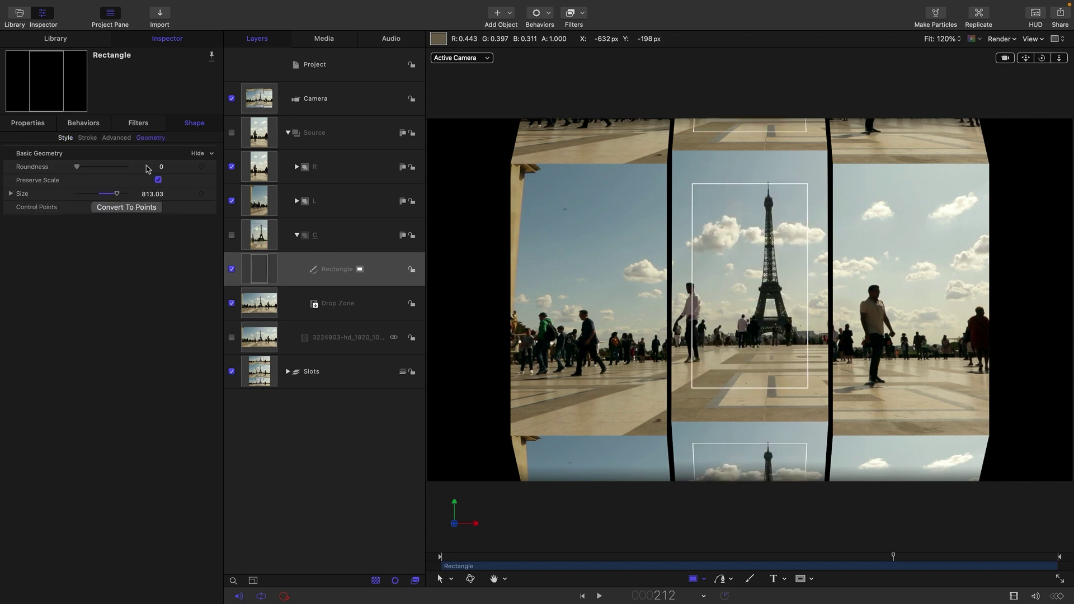
pyautogui.click(11, 194)
pyautogui.click(154, 206)
pyautogui.write('6')
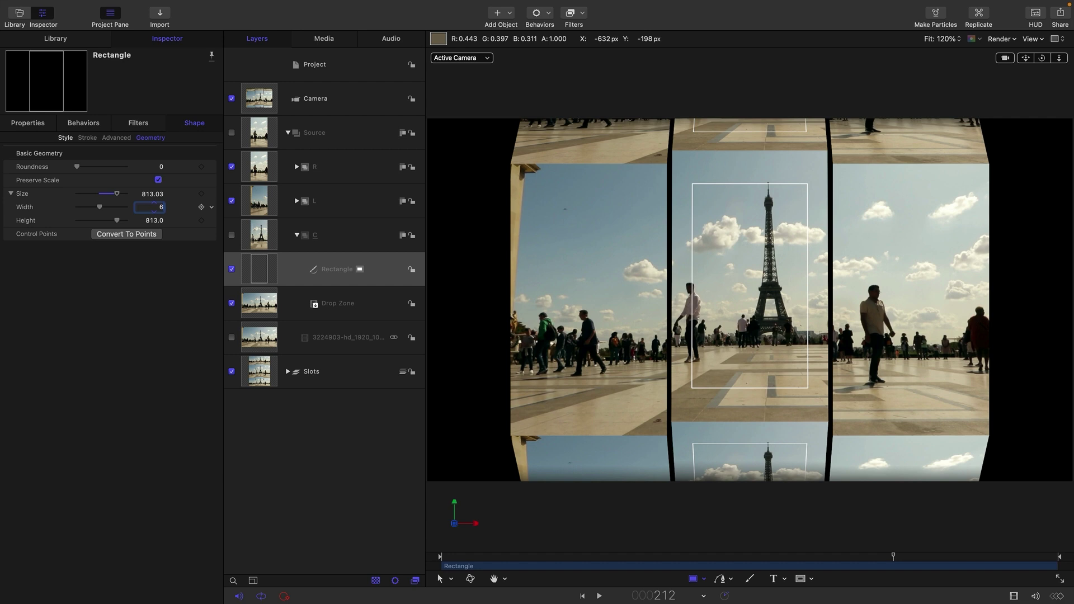
pyautogui.write('10')
pyautogui.press('Tab')
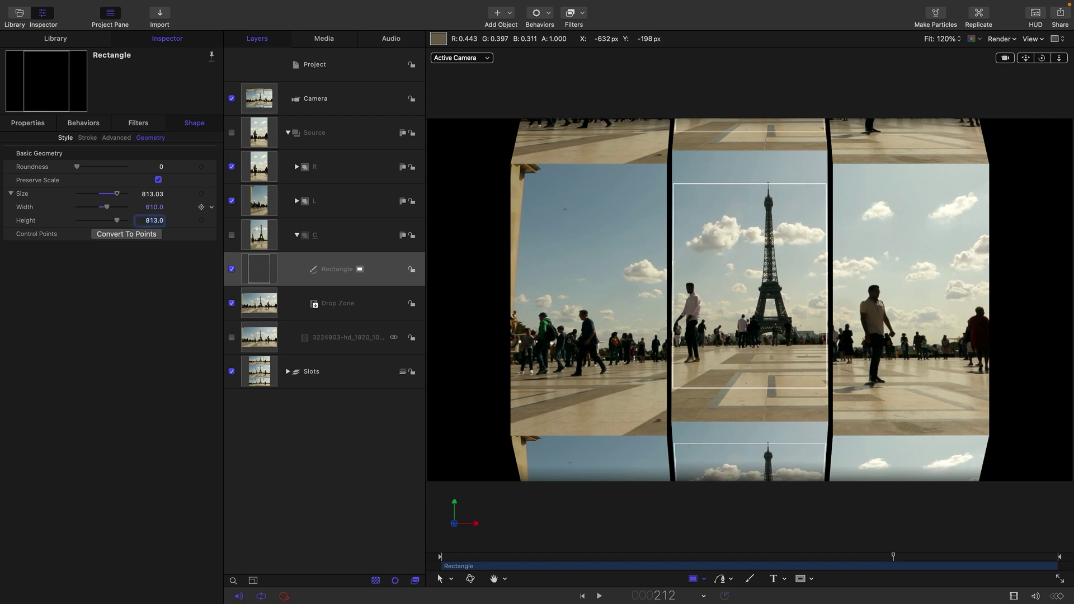
pyautogui.write('1070')
pyautogui.press('Return')
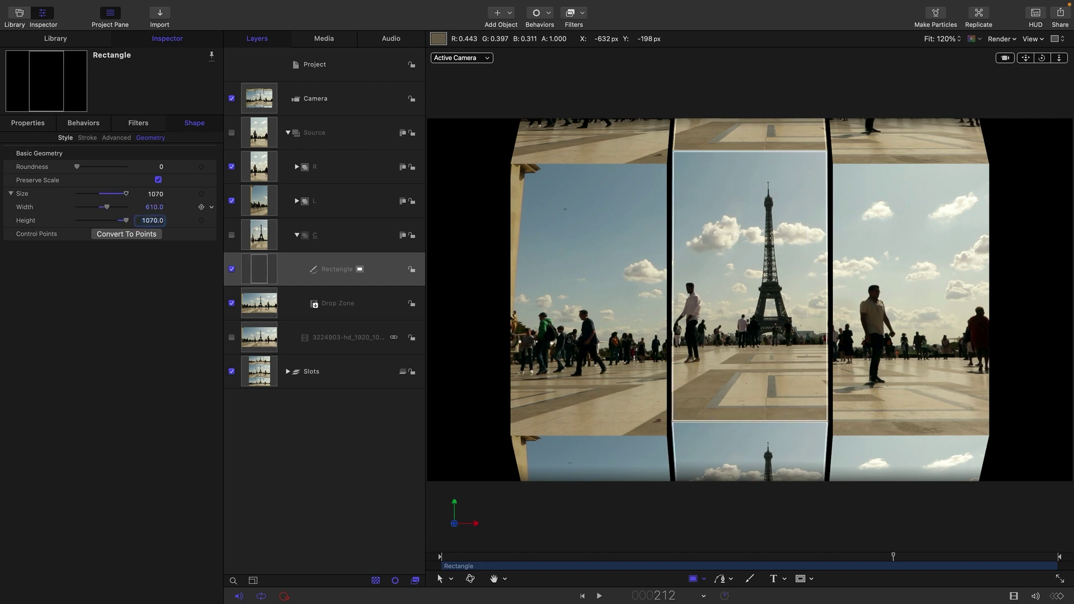
# Step: Set the rectangle's outline width to 6
pyautogui.click(66, 137)
pyautogui.click(161, 317)
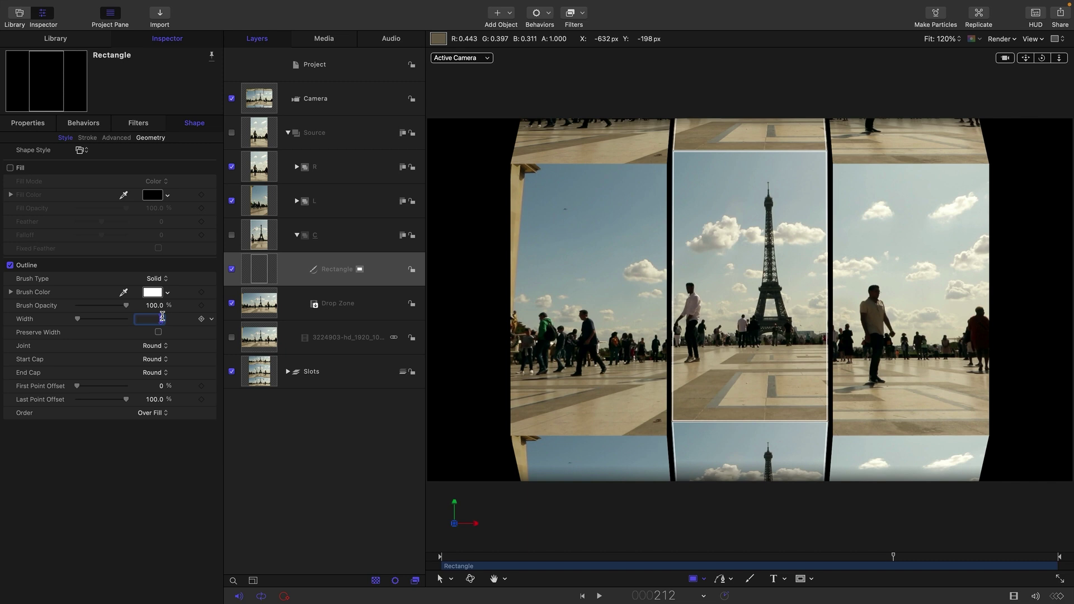
pyautogui.write('6')
pyautogui.press('Return')
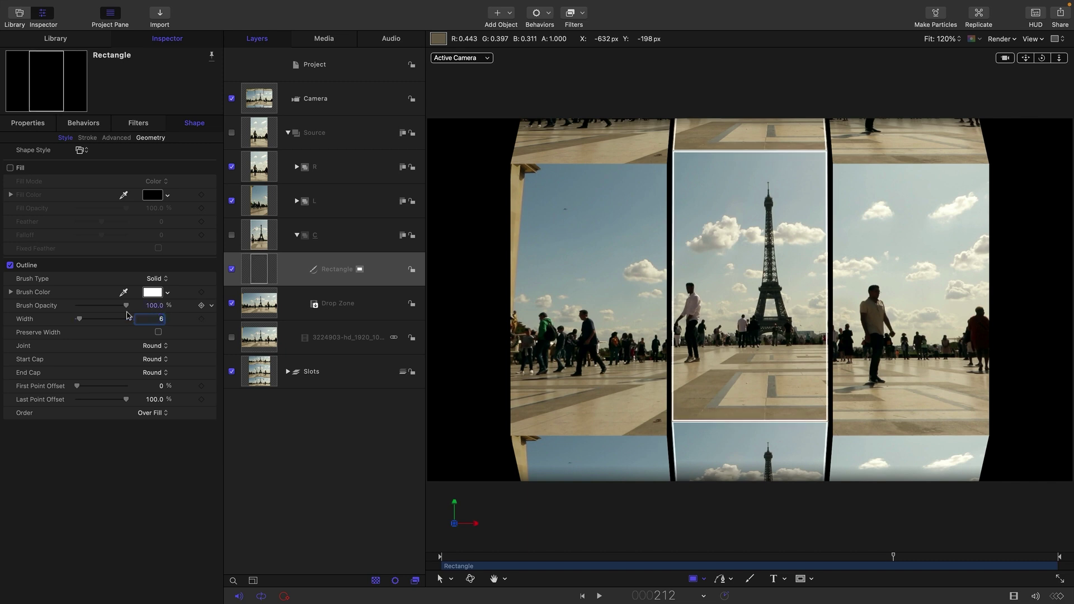
pyautogui.click(260, 270)
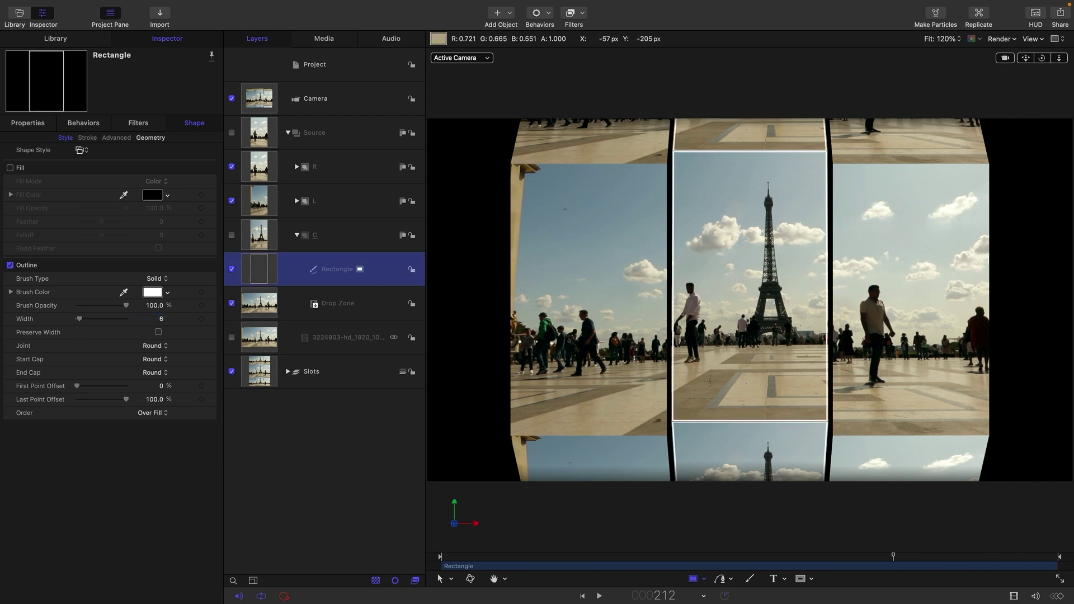
# Step: Put a Rectangle clone layer in group L and a duplicate clone in group R, then preview
pyautogui.rightClick(261, 270)
pyautogui.click(311, 469)
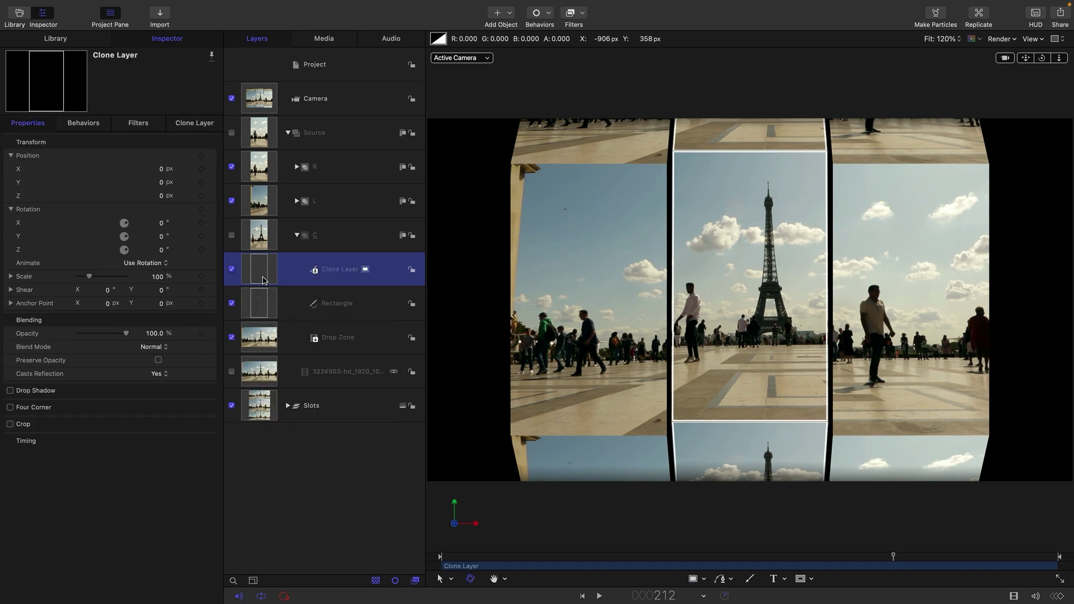
pyautogui.moveTo(265, 276)
pyautogui.mouseDown()
pyautogui.moveTo(274, 258)
pyautogui.moveTo(260, 204)
pyautogui.mouseUp()
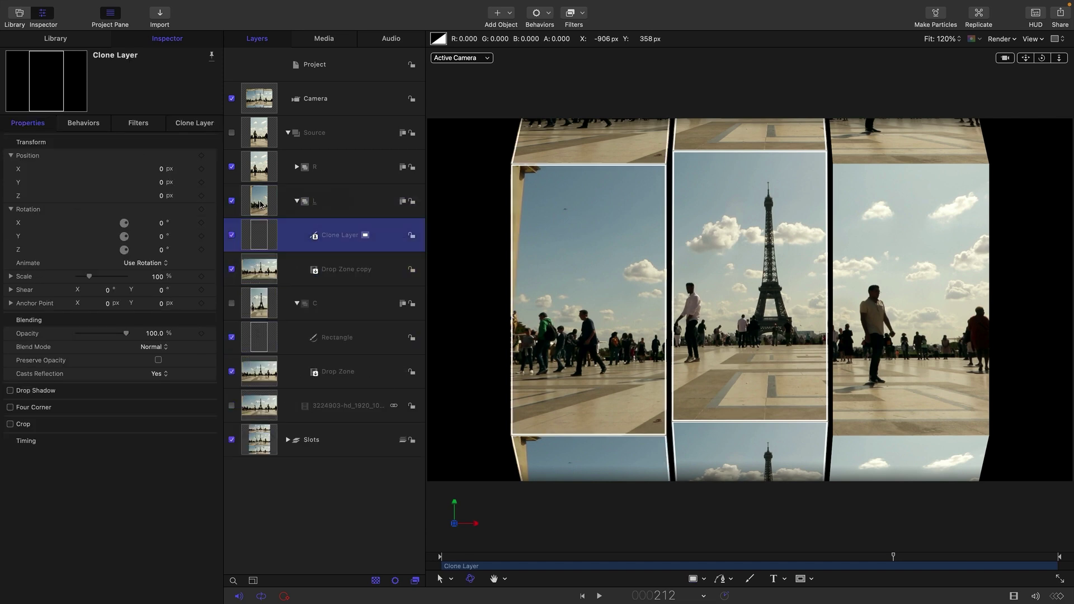
pyautogui.rightClick(259, 234)
pyautogui.click(287, 276)
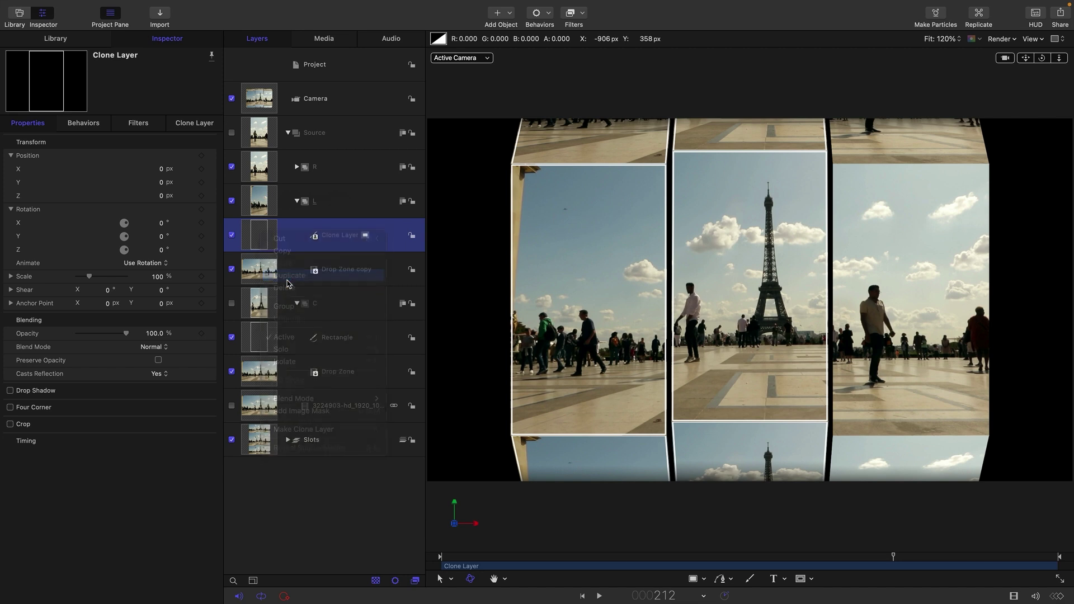
pyautogui.moveTo(262, 234); pyautogui.dragTo(263, 168)
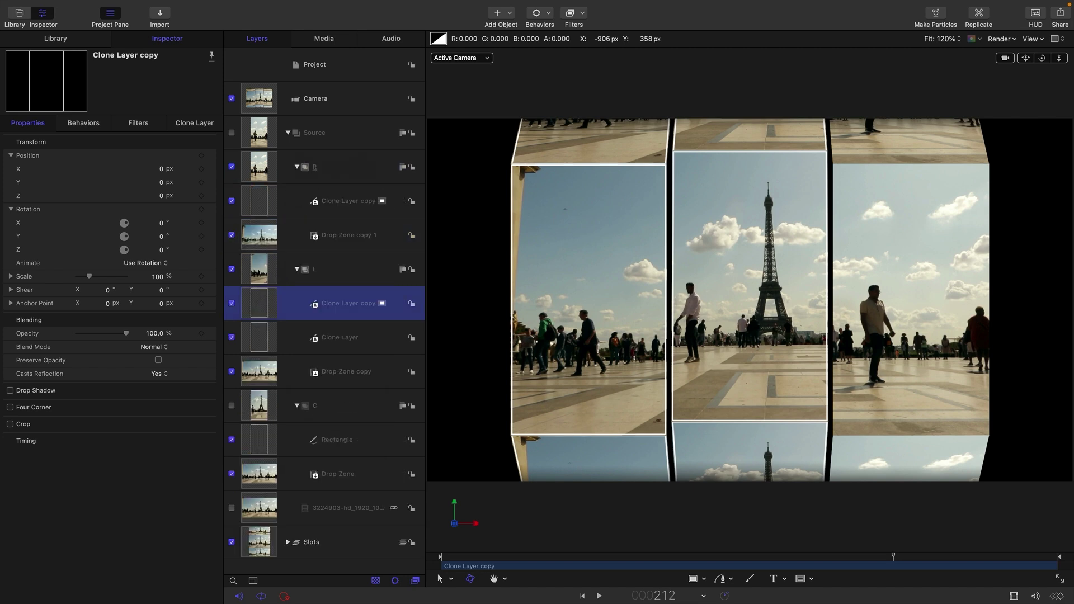
pyautogui.click(599, 596)
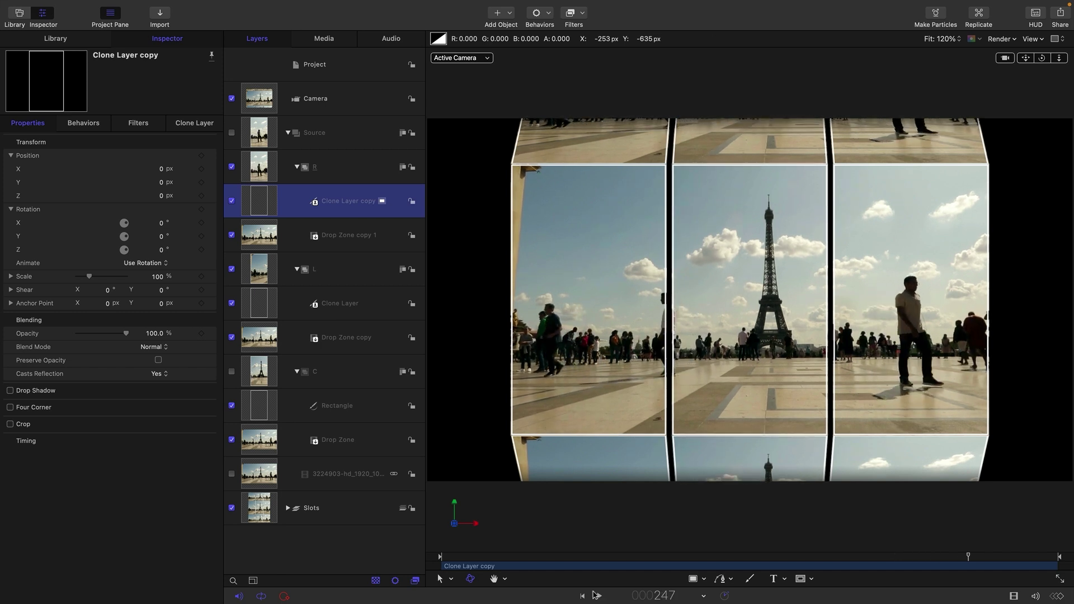
# Step: Set the Rectangle's outline colour to a tan eyedropped from the Eiffel Tower footage
pyautogui.click(265, 404)
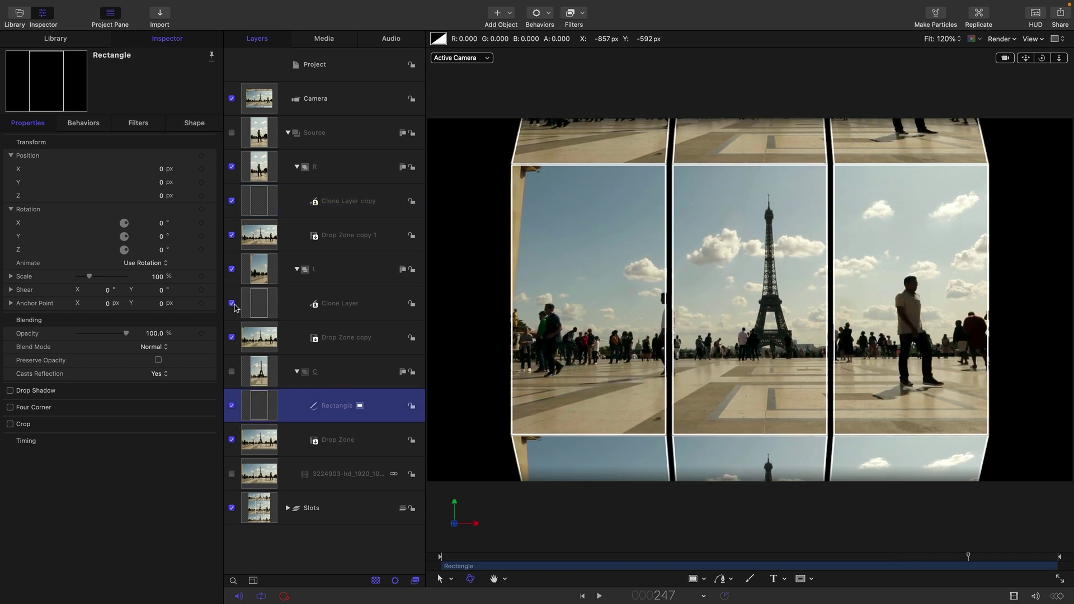
pyautogui.click(188, 123)
pyautogui.click(153, 292)
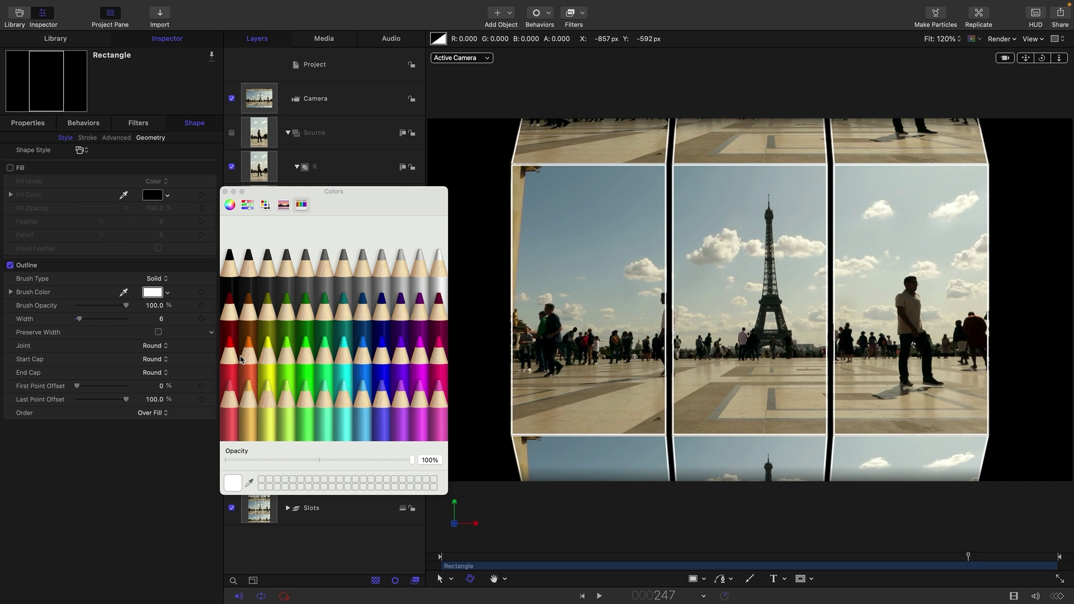
pyautogui.click(269, 320)
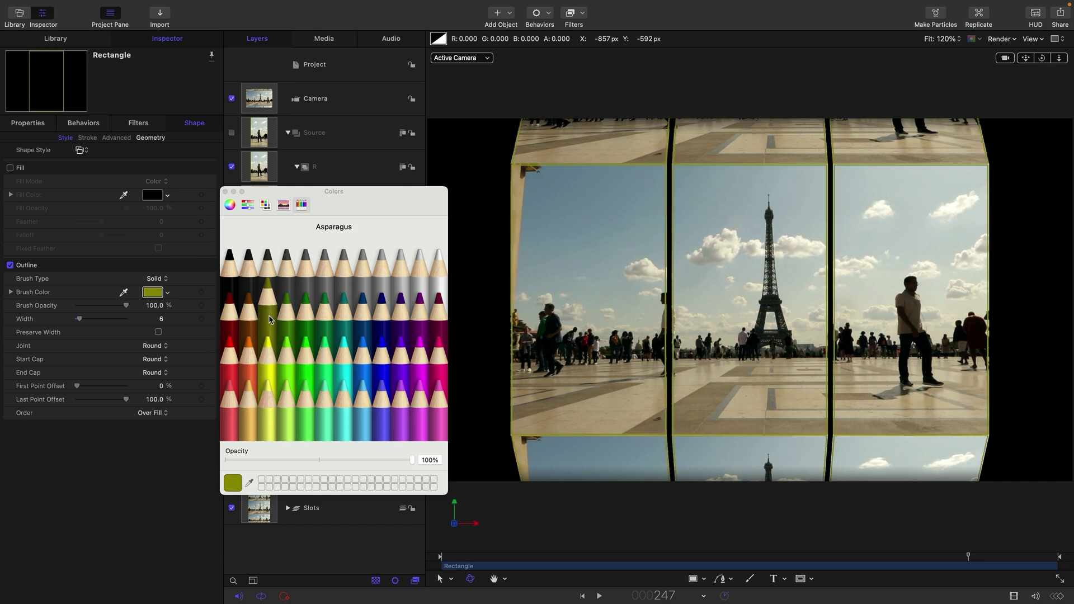
pyautogui.click(438, 260)
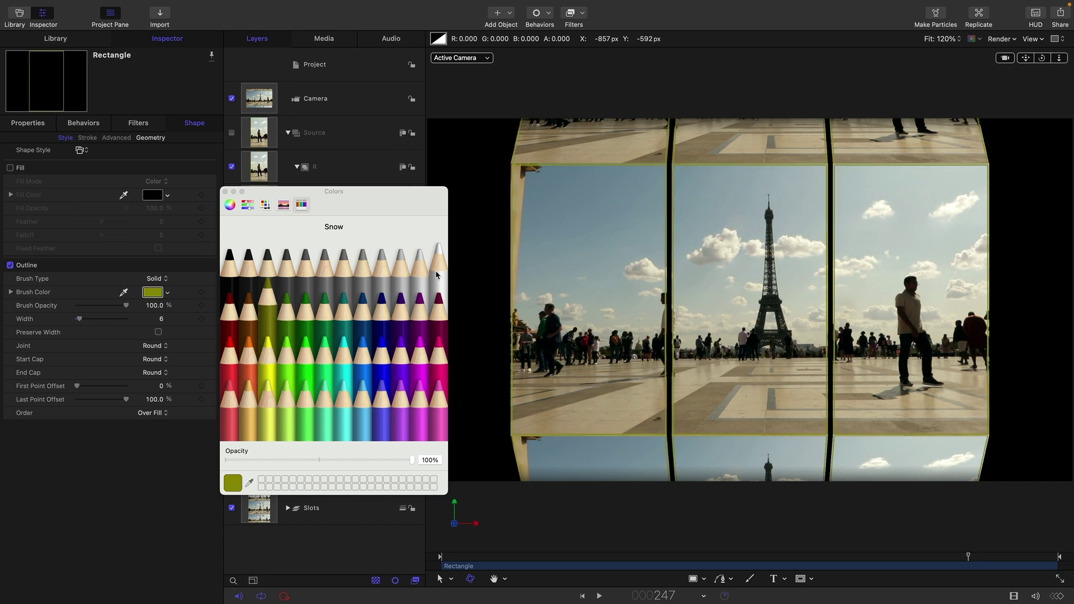
pyautogui.click(249, 484)
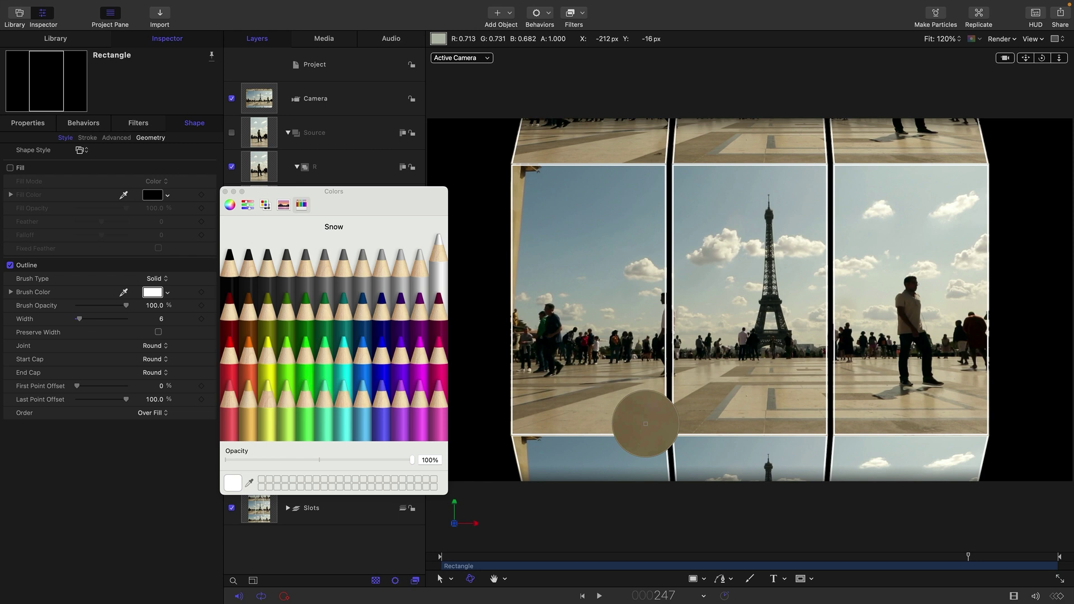
pyautogui.click(645, 423)
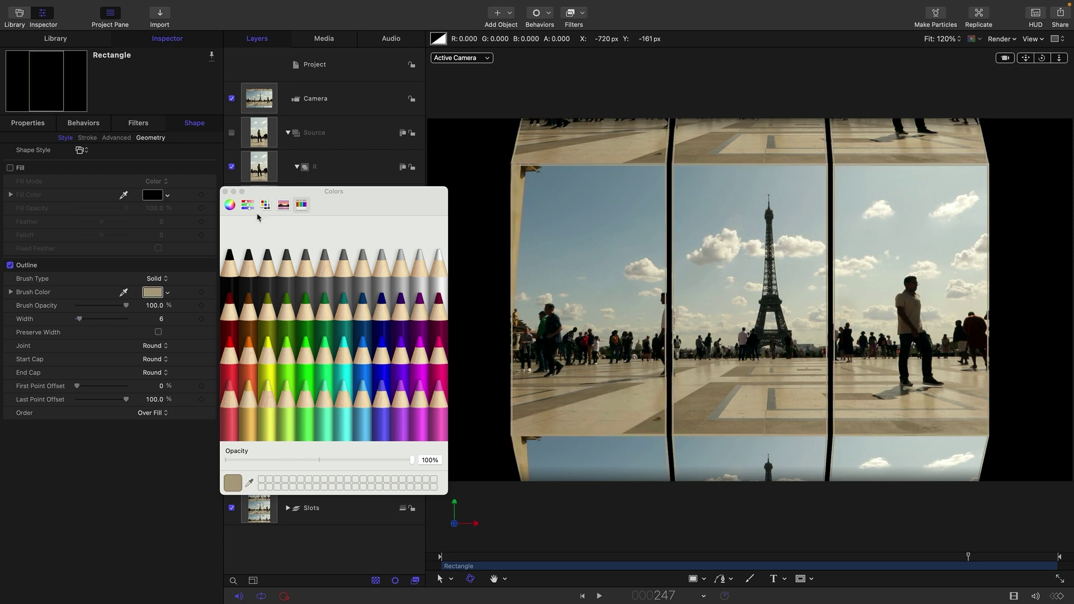
pyautogui.click(225, 191)
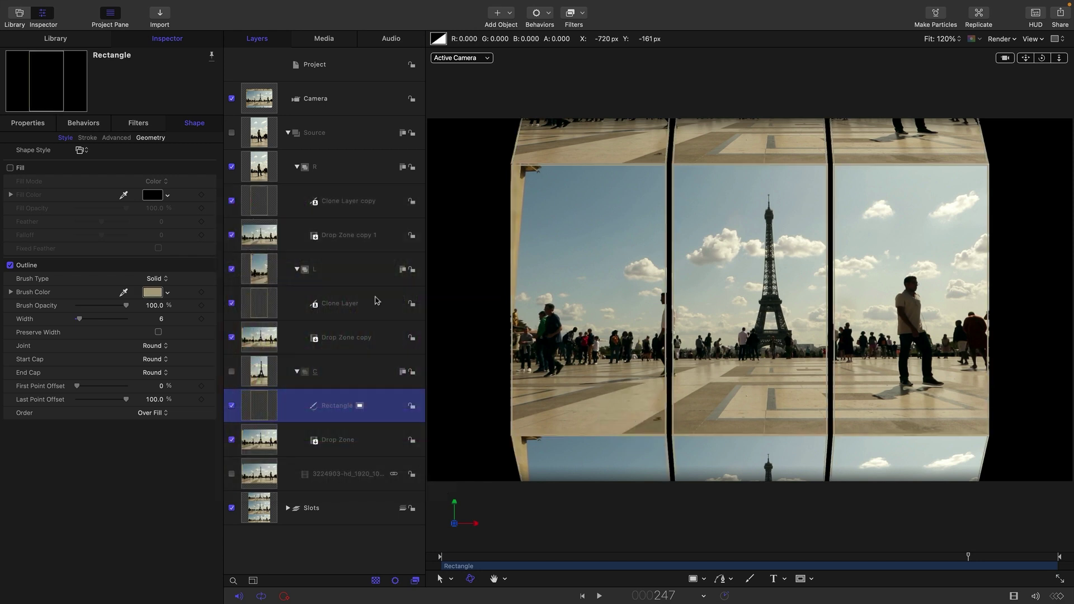
# Step: Add a Color Solid generator below the Slots group inside a new 3D Group
pyautogui.click(288, 133)
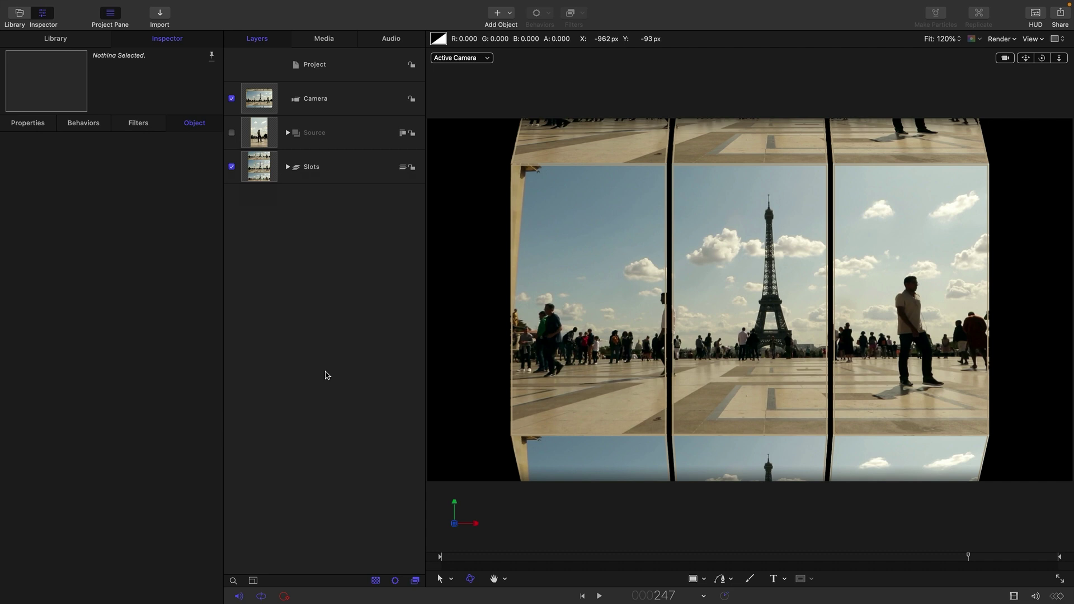
pyautogui.click(51, 39)
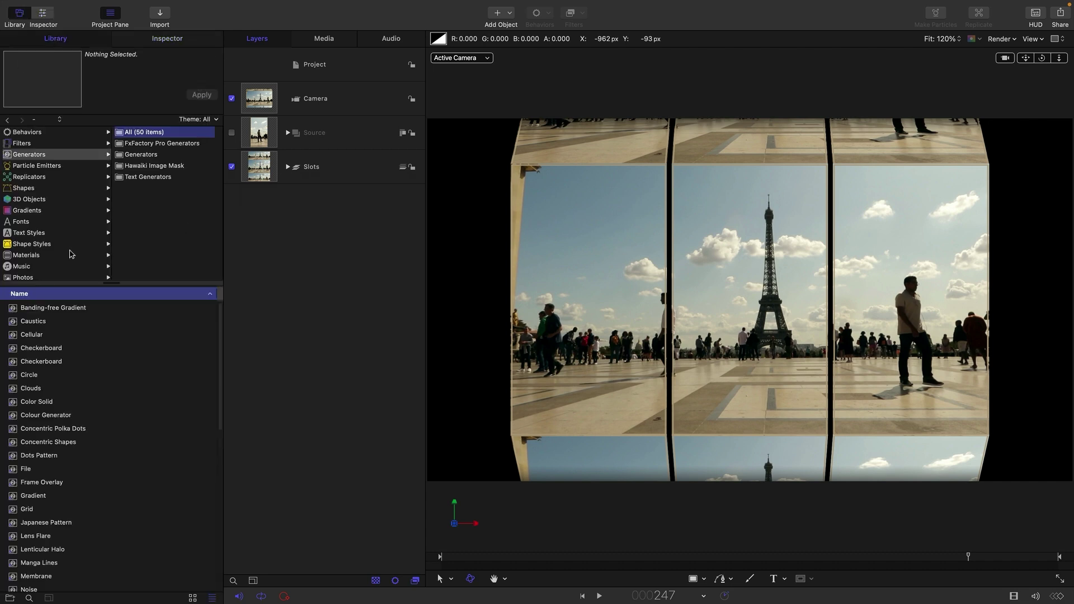
pyautogui.moveTo(10, 405); pyautogui.dragTo(261, 182)
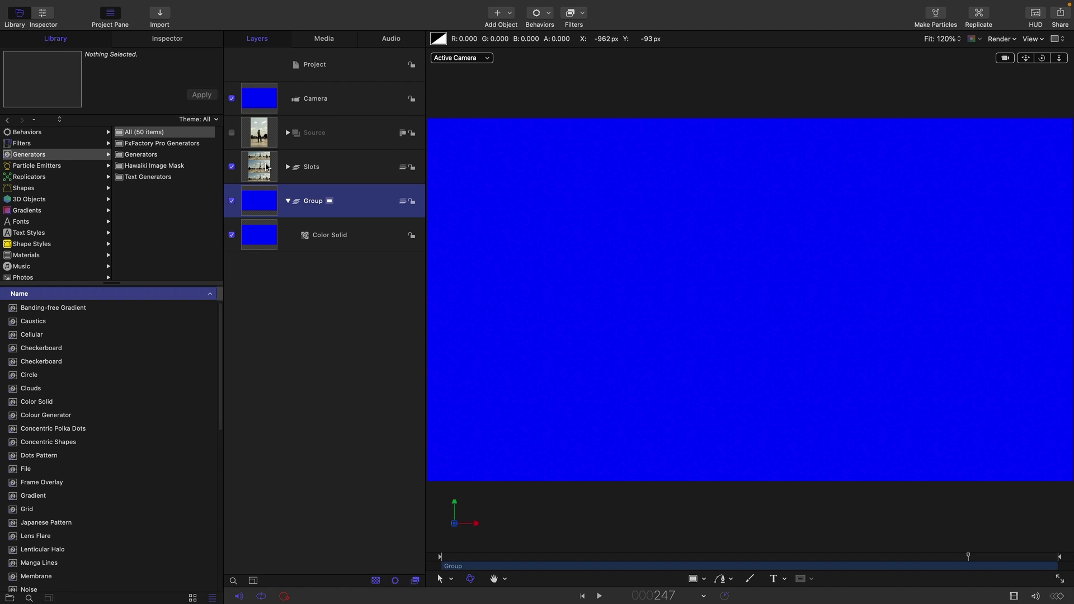
pyautogui.rightClick(257, 206)
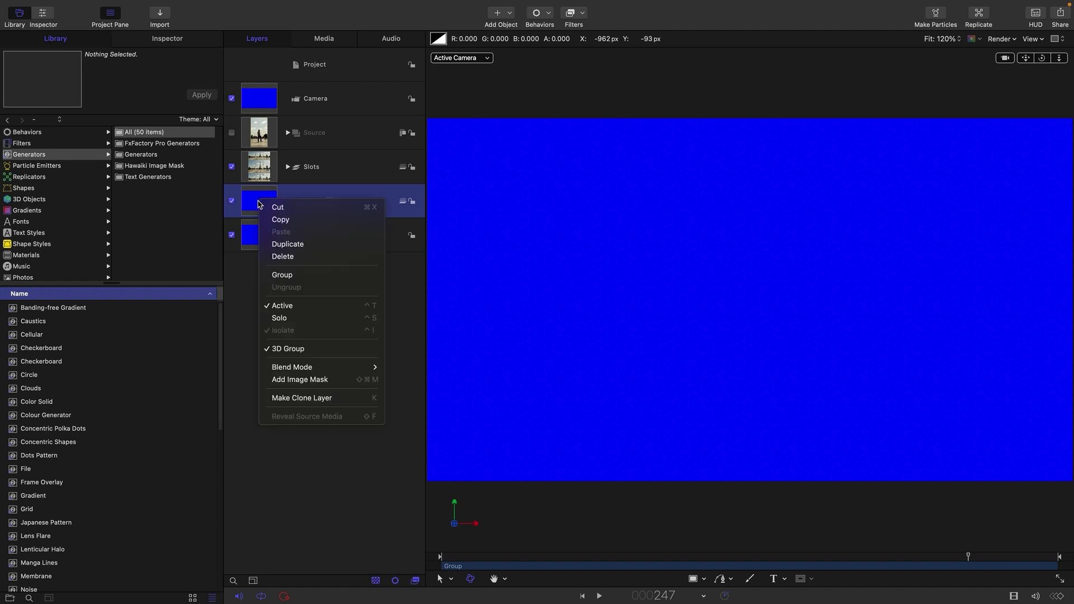
pyautogui.click(298, 352)
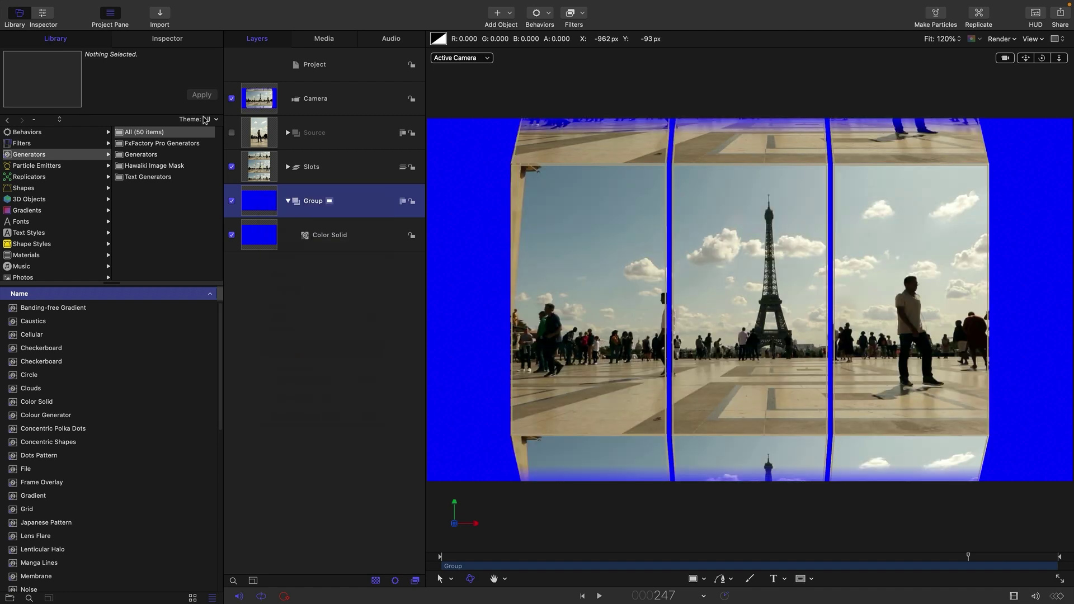
# Step: Colour the Color Solid with the light grey-blue sampled from the sky
pyautogui.click(171, 38)
pyautogui.click(250, 230)
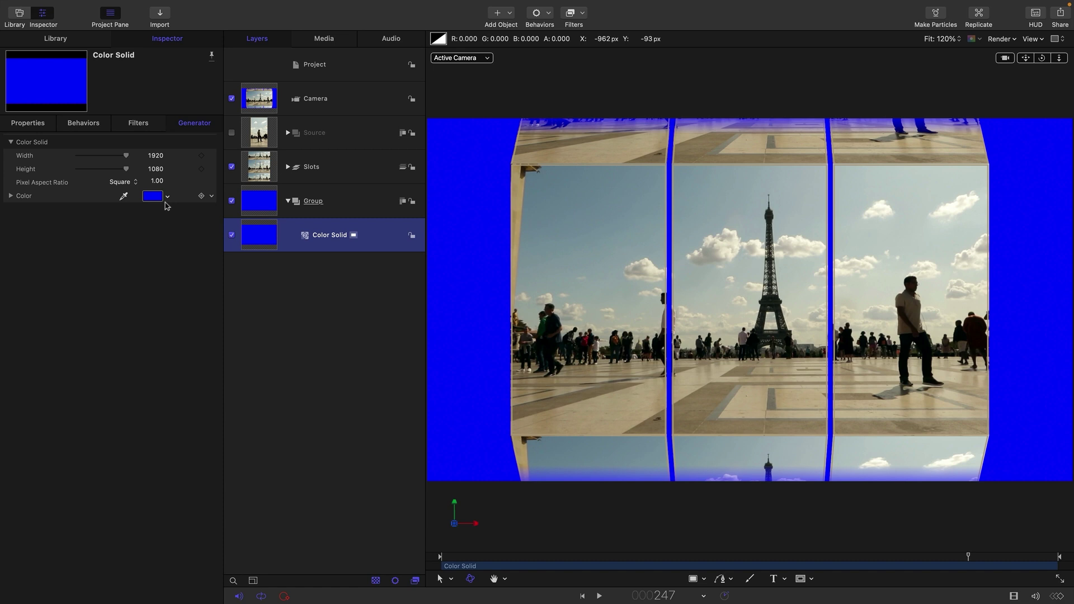
pyautogui.click(125, 197)
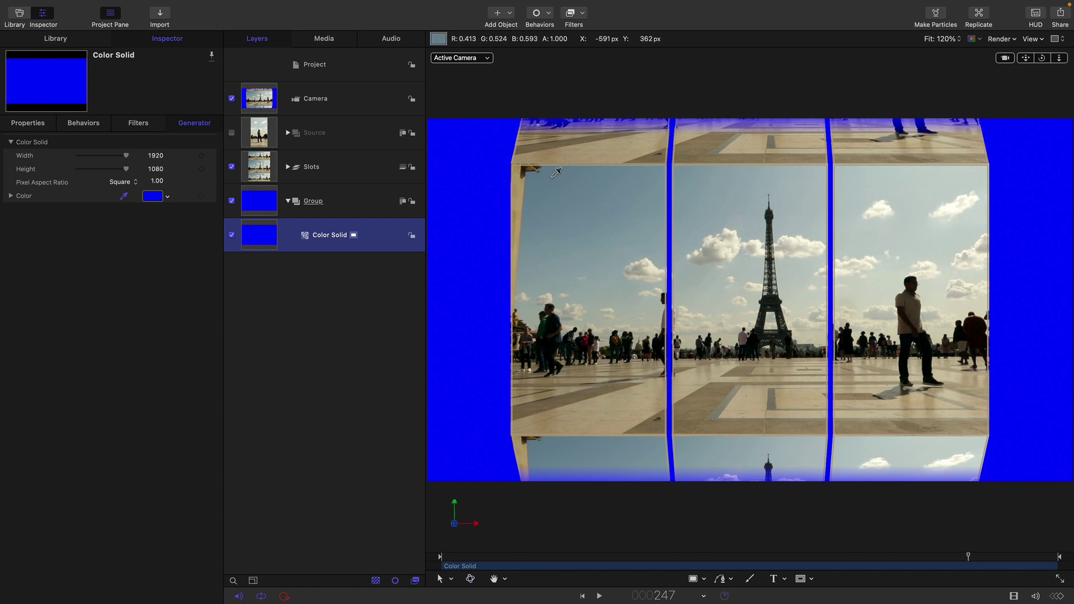
pyautogui.click(581, 184)
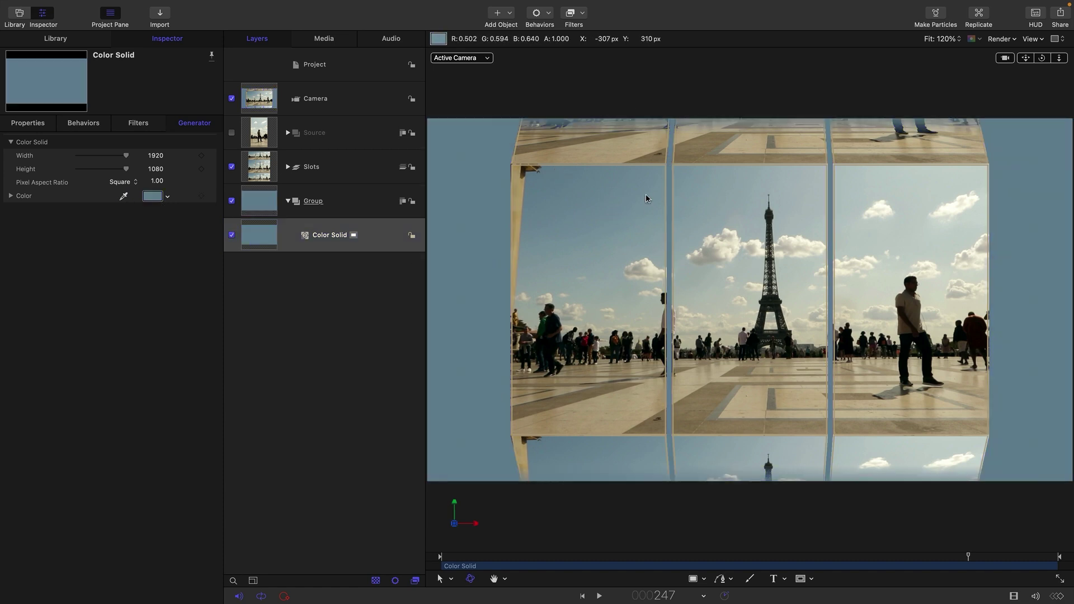
# Step: Turn on motion blur in the render options and go to frame 40
pyautogui.click(599, 596)
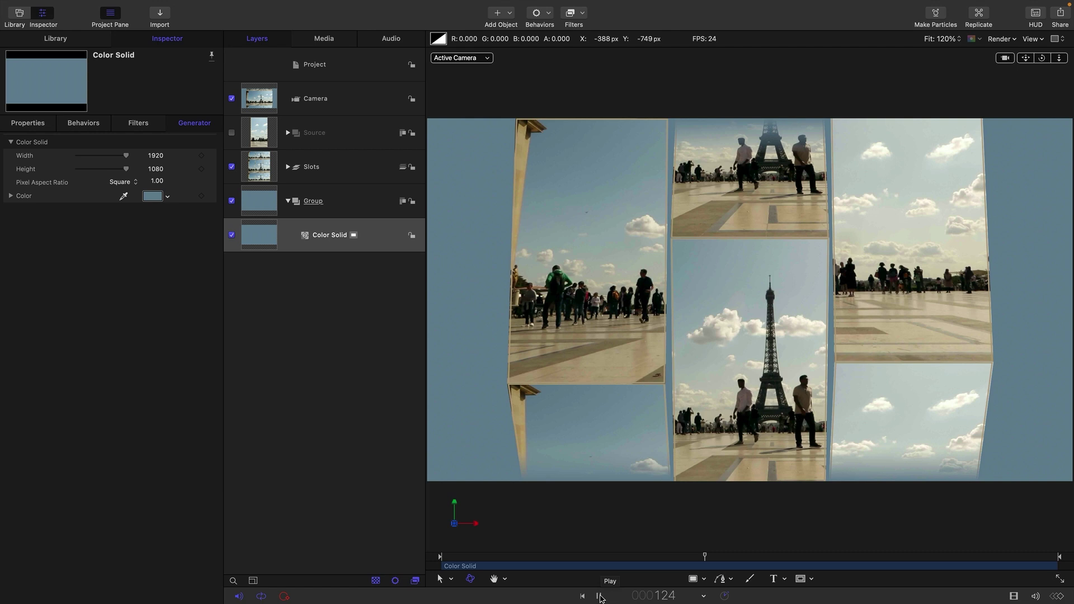
pyautogui.click(598, 595)
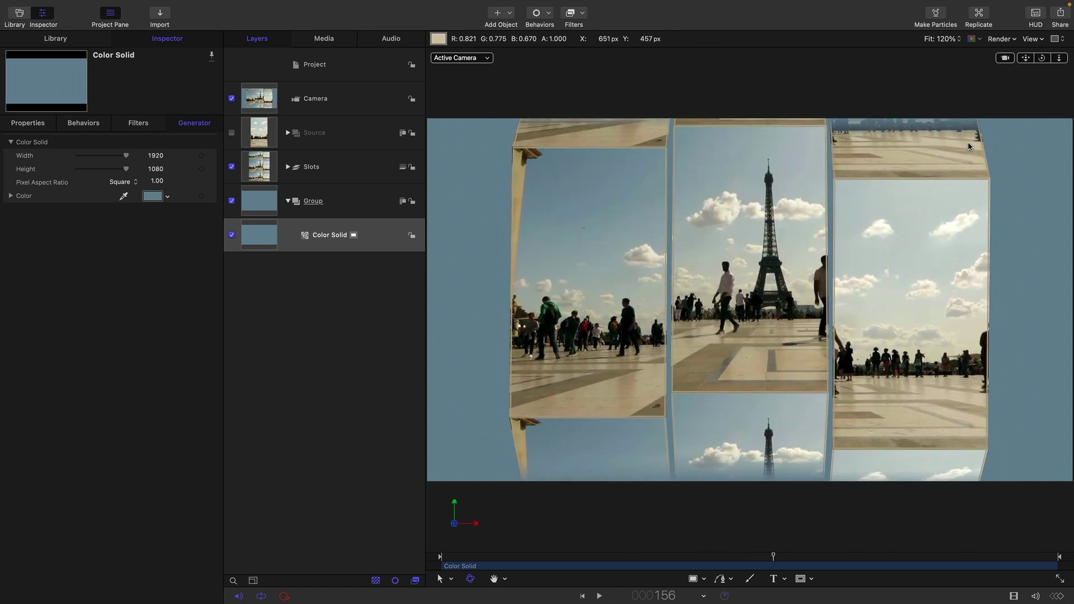
pyautogui.click(1014, 39)
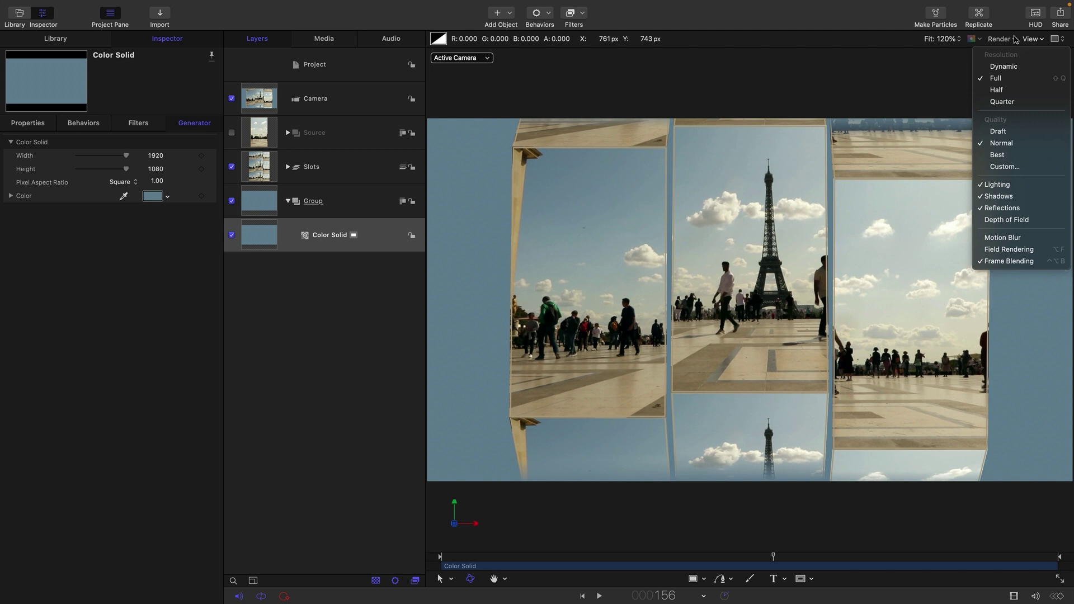
pyautogui.click(1012, 240)
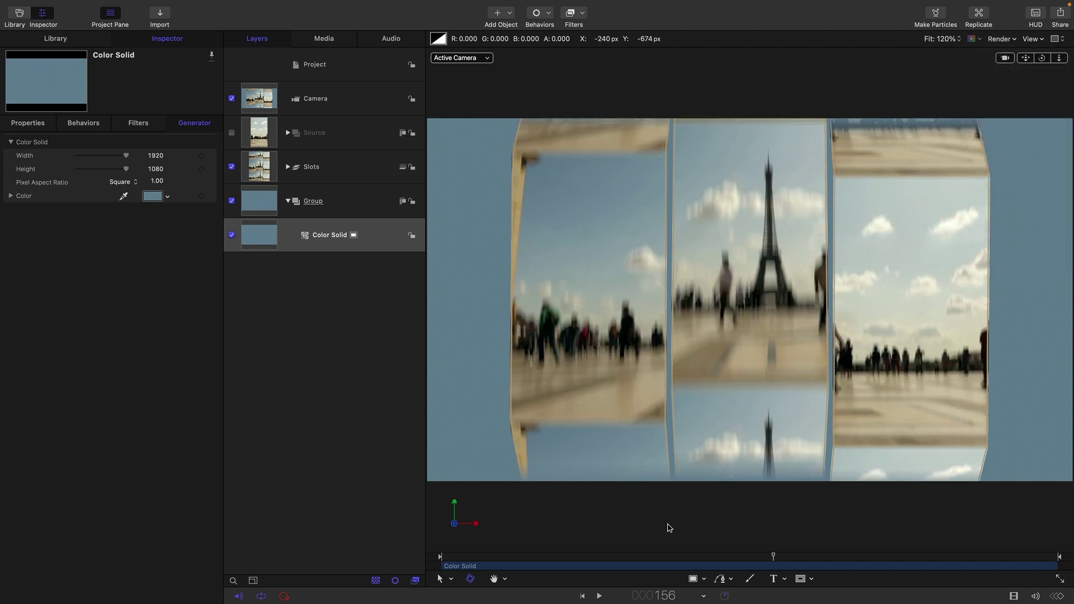
pyautogui.click(524, 556)
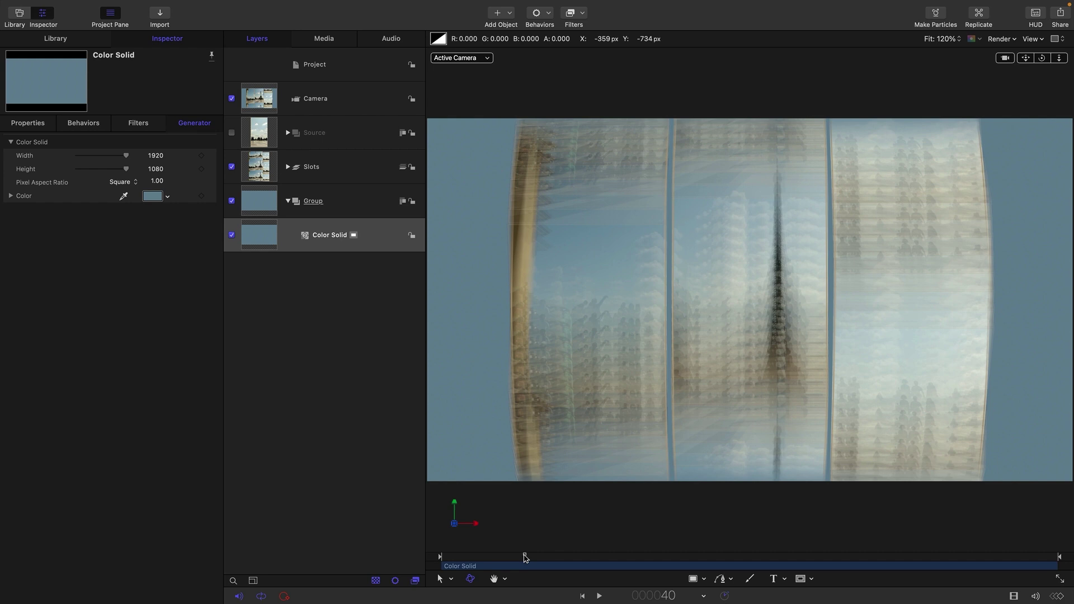
# Step: Set project motion blur to a 90° shutter angle with 16 samples, then play
pyautogui.press('shift+super+a')
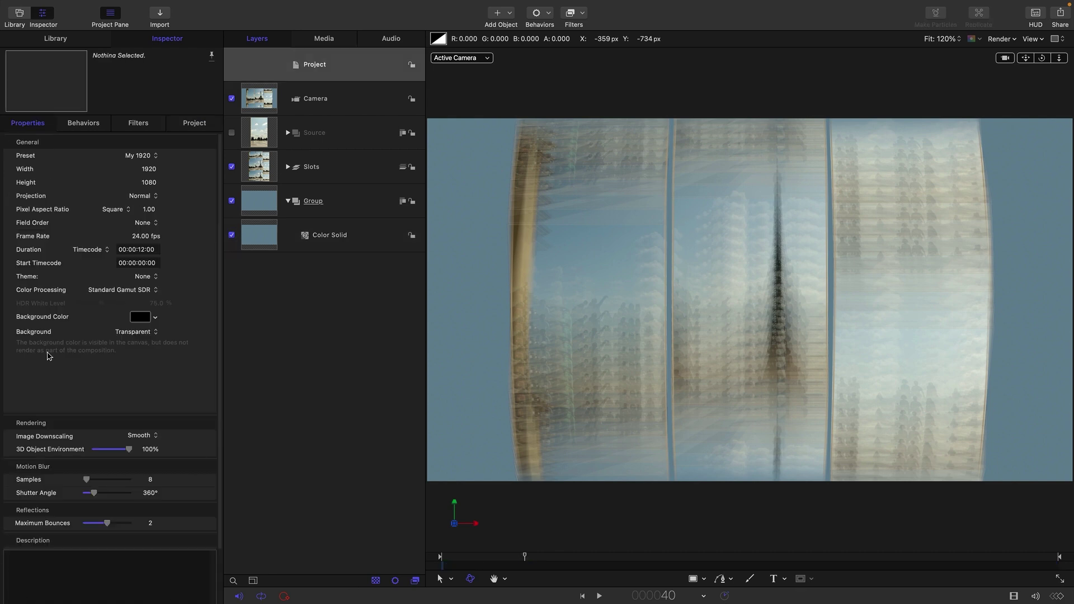
pyautogui.click(147, 493)
pyautogui.press('Return')
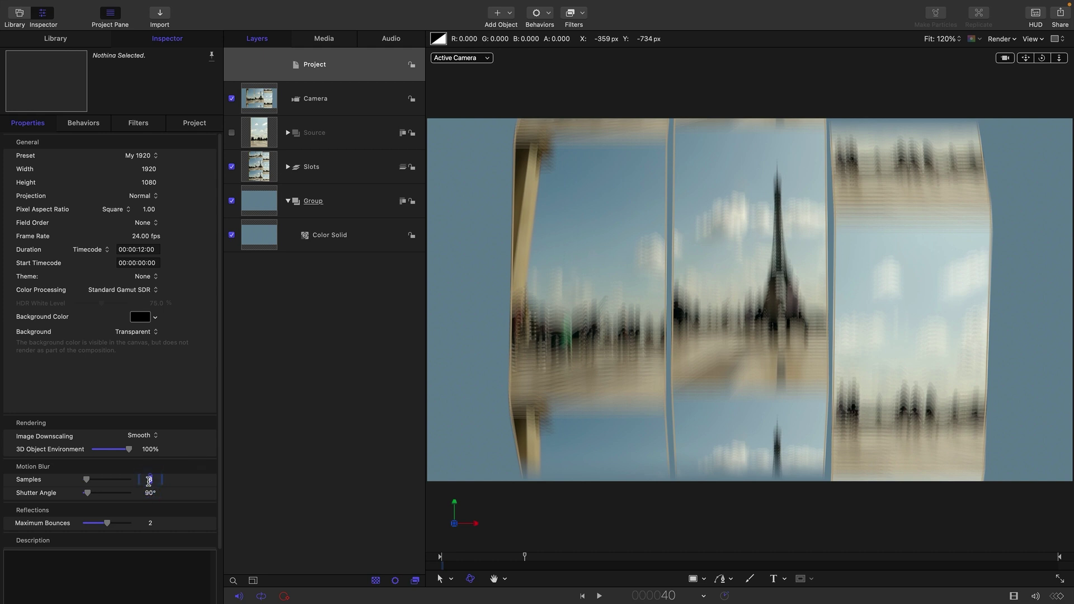
pyautogui.press('Return')
pyautogui.click(599, 596)
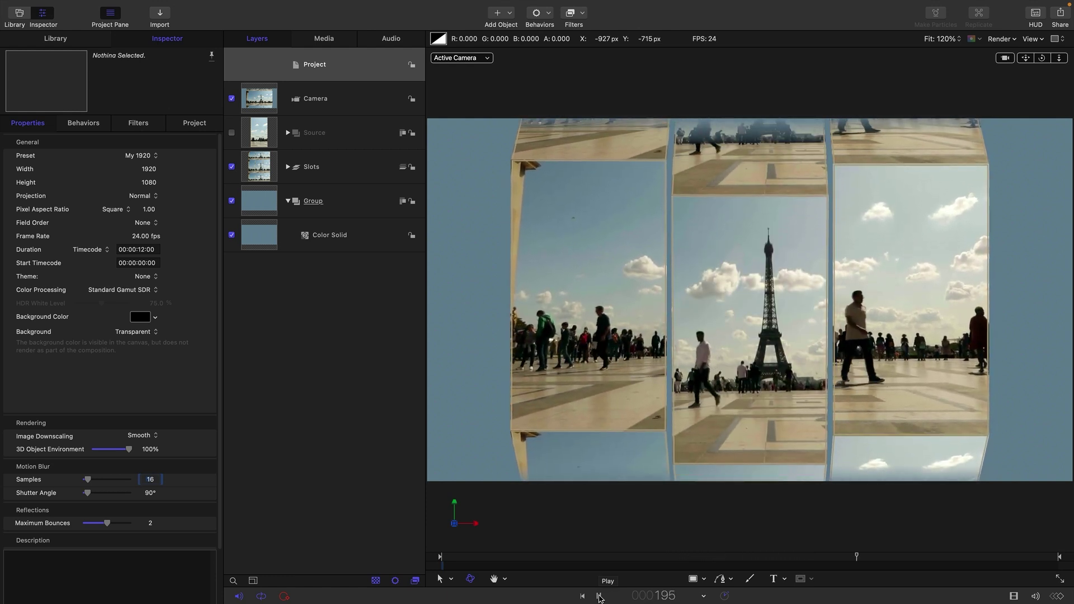
# Step: Pause on the last frame, then expand Source and its C group and select C
pyautogui.click(599, 596)
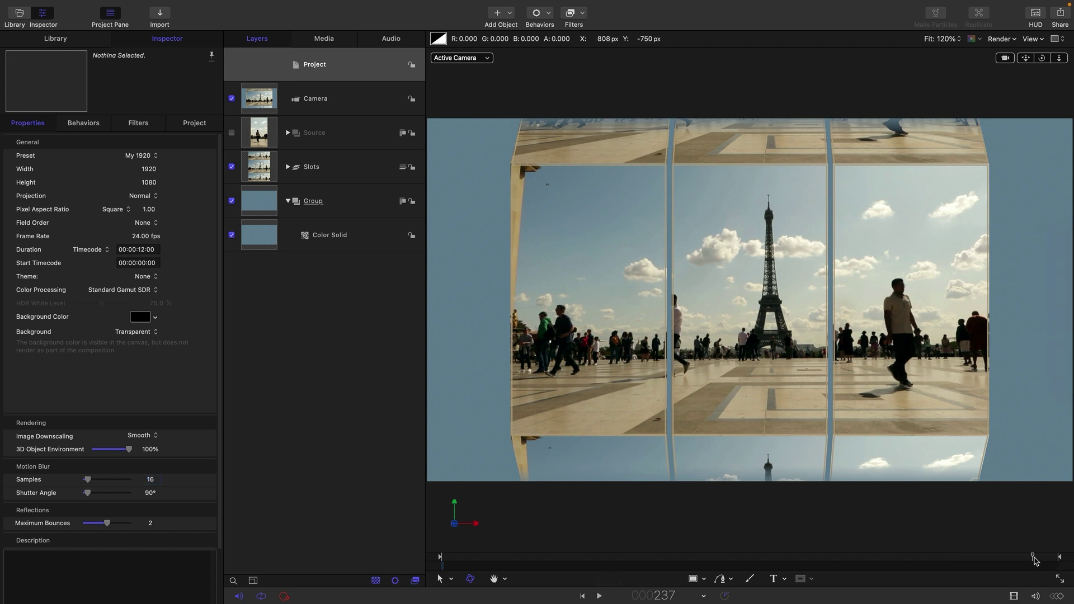
pyautogui.click(1071, 563)
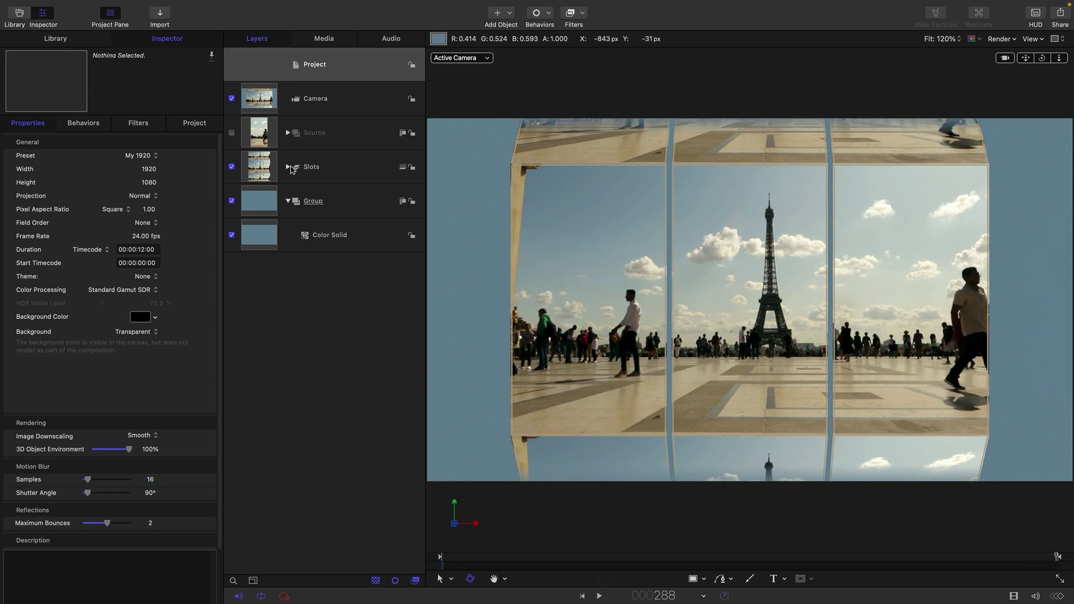
pyautogui.click(288, 133)
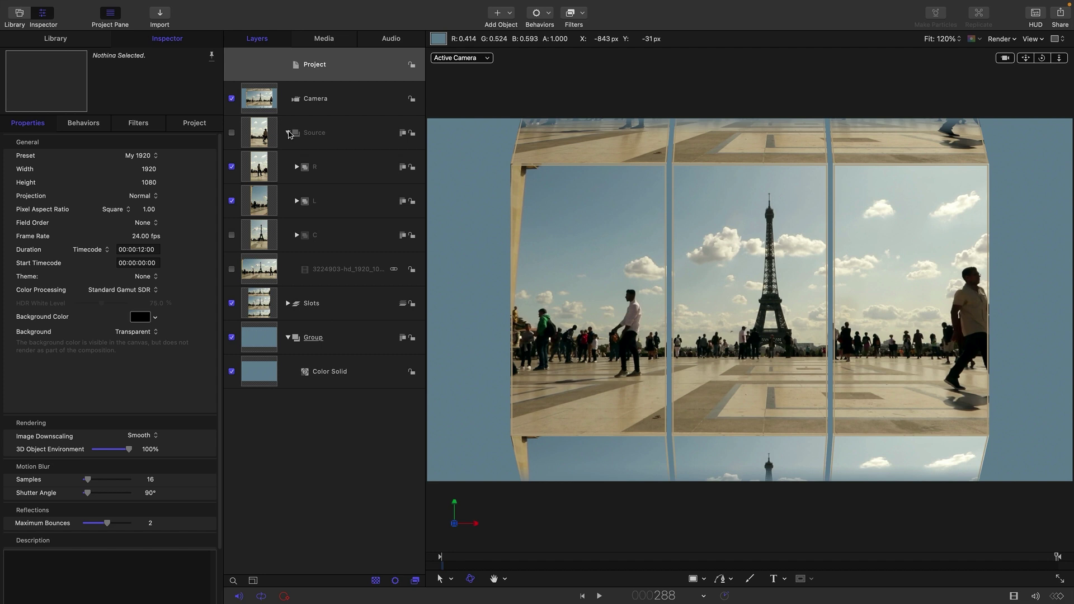
pyautogui.click(297, 235)
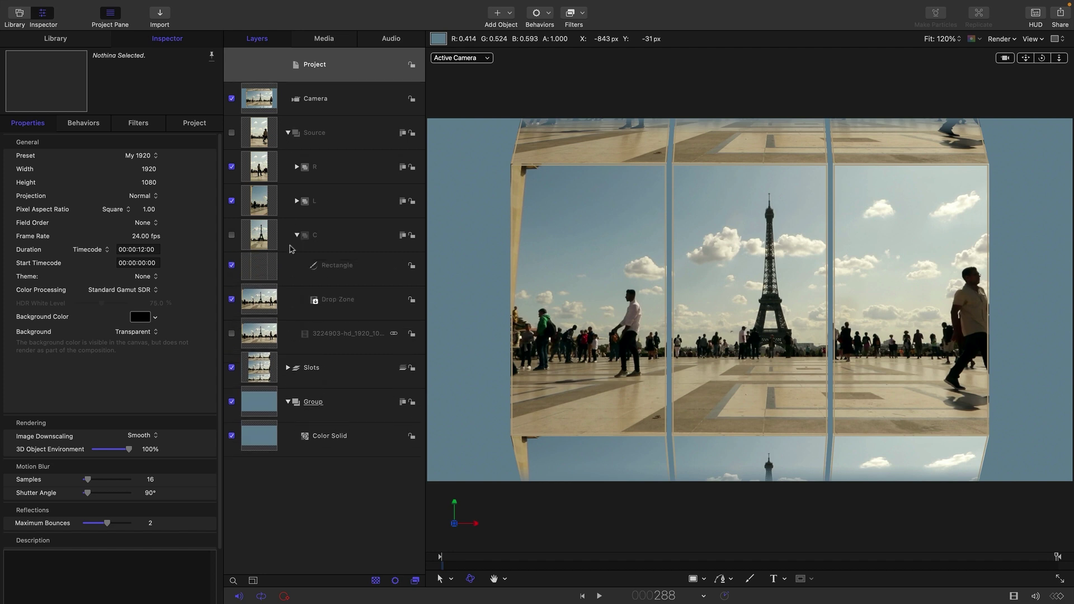
pyautogui.click(256, 237)
# Step: Create a centre-aligned 'PARIS' text layer inside group C
pyautogui.press('t')
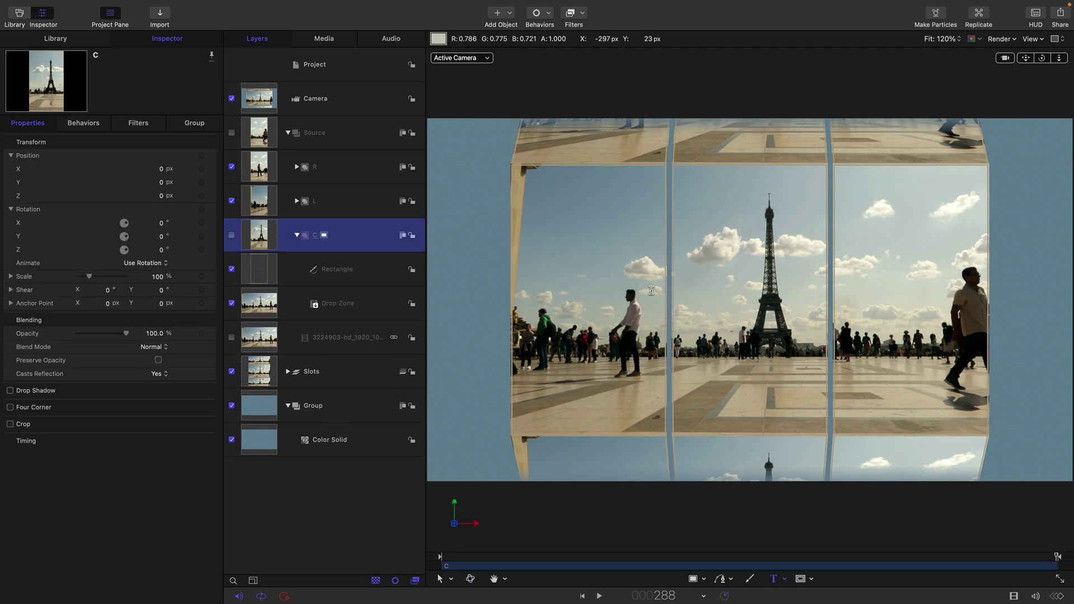
pyautogui.click(708, 280)
pyautogui.press('capslock')
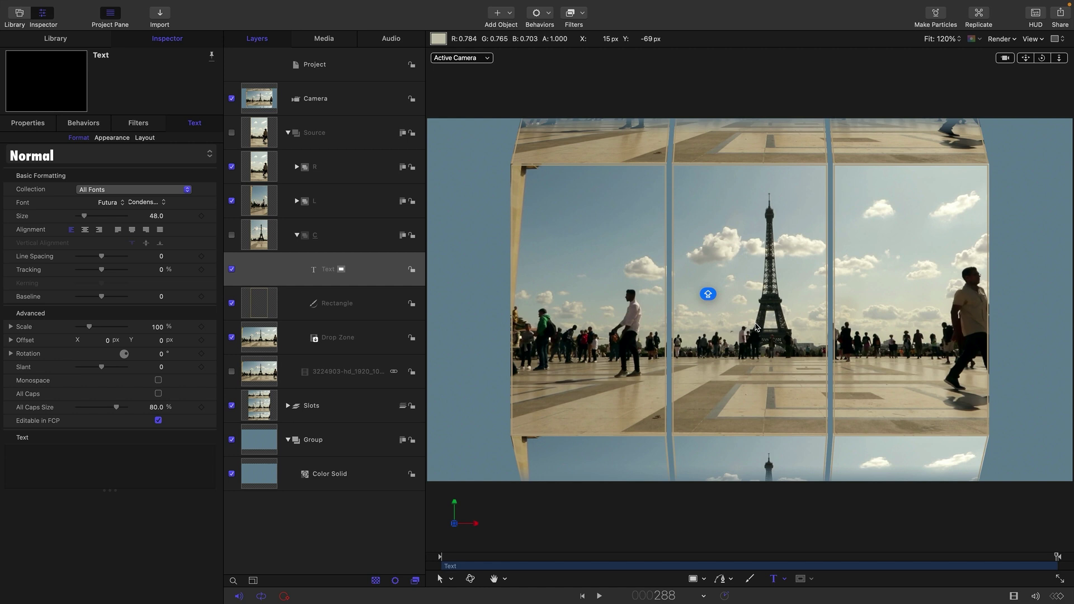
pyautogui.write('PARIS')
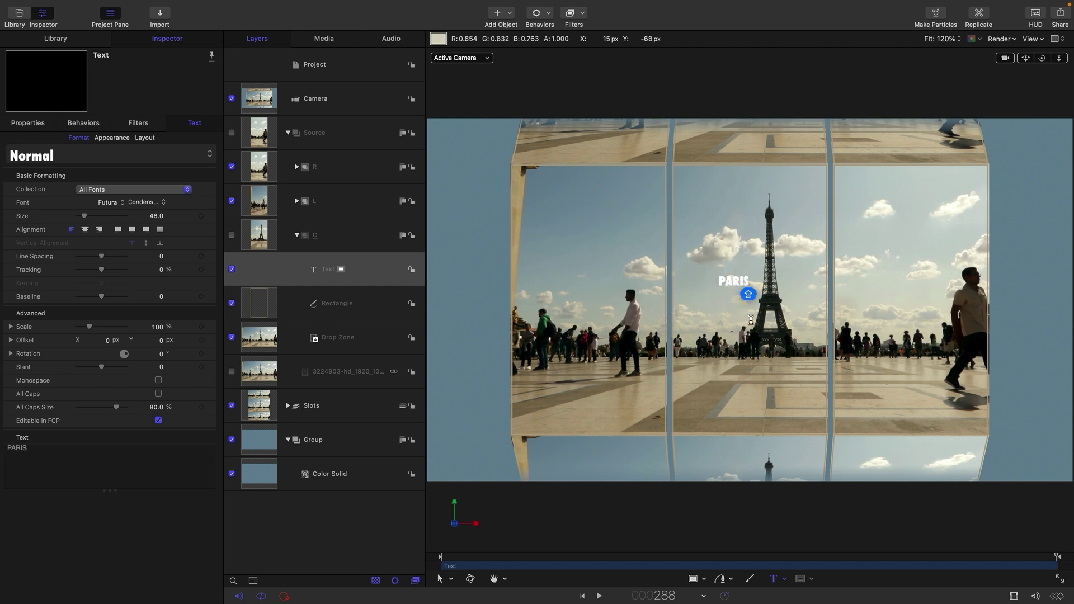
pyautogui.click(85, 230)
# Step: Reset the PARIS text to canvas centre and set its size to 700 in Condensed ExtraBold
pyautogui.click(33, 125)
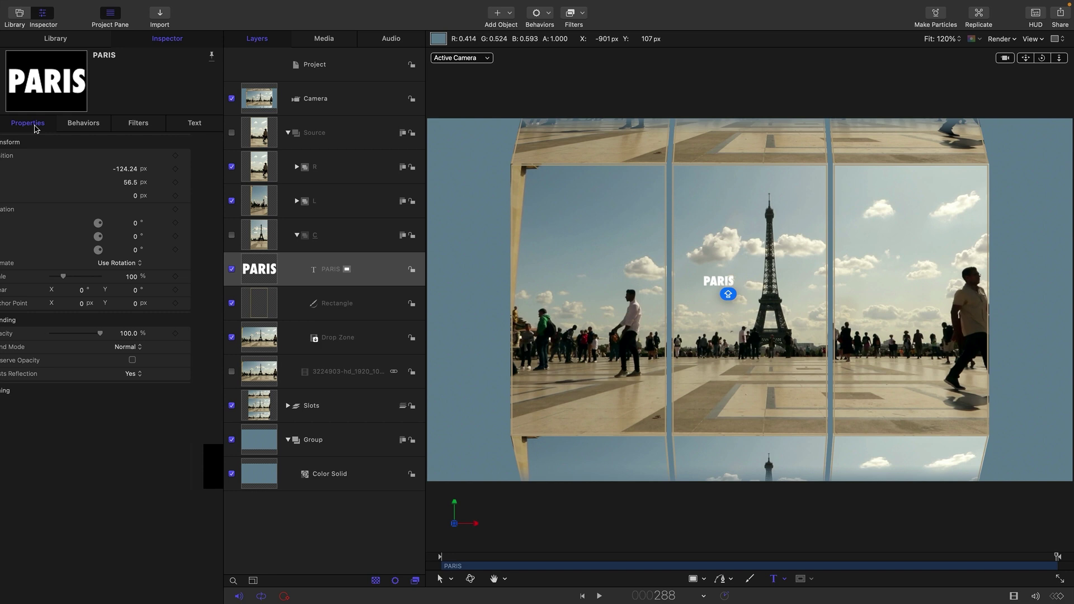
pyautogui.rightClick(106, 144)
pyautogui.click(106, 143)
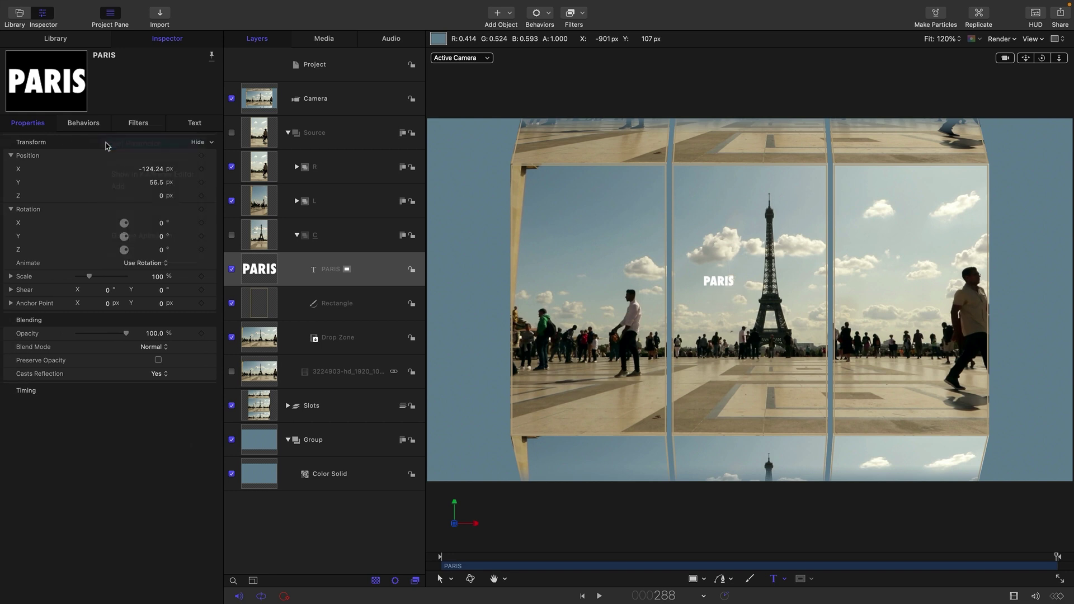
pyautogui.click(195, 124)
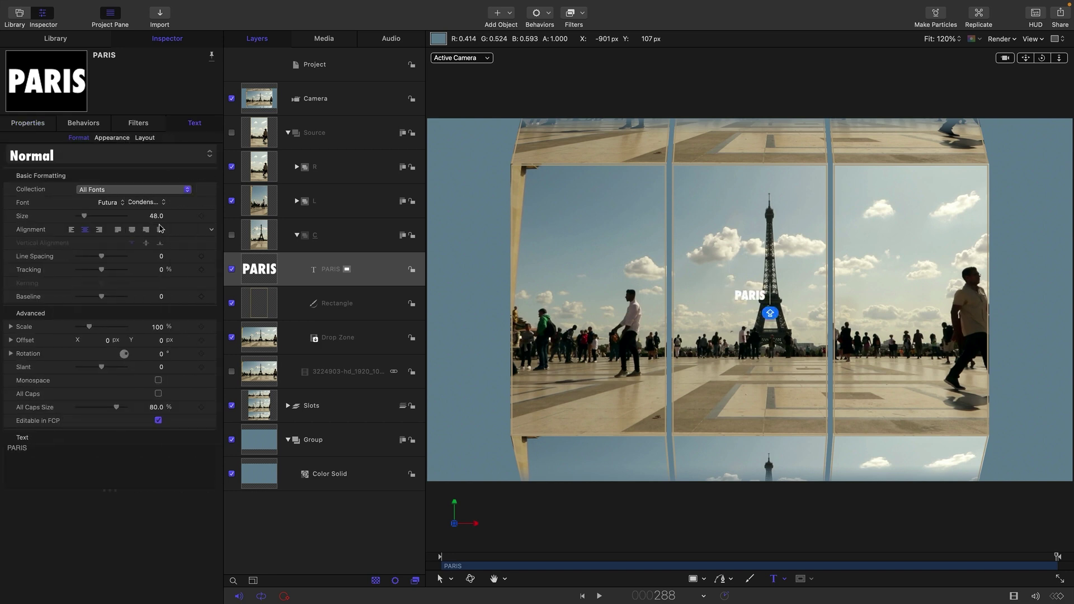
pyautogui.click(156, 216)
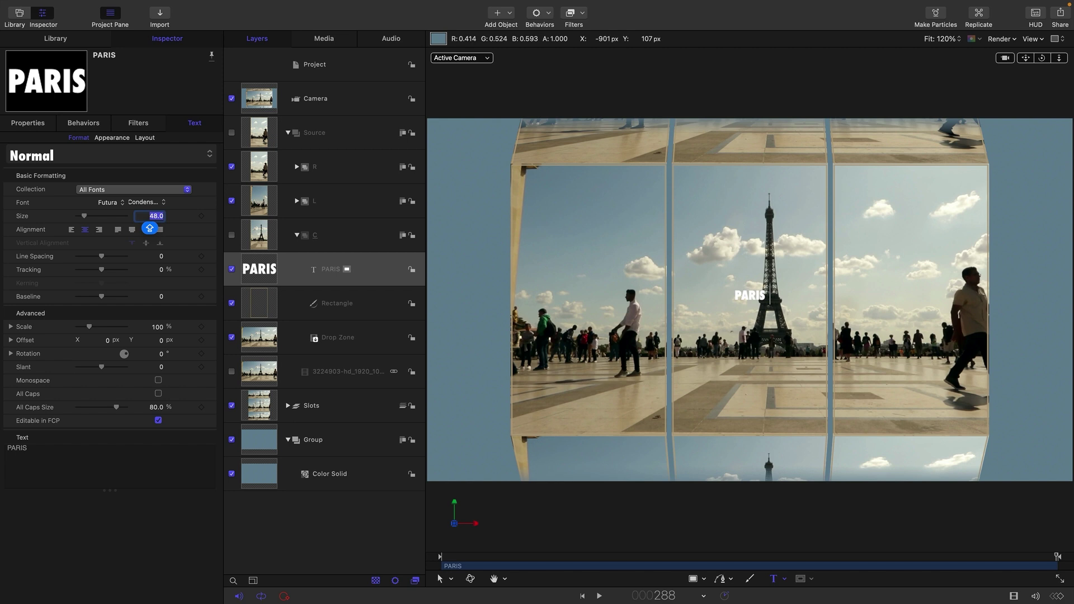
pyautogui.write('700')
pyautogui.press('Return')
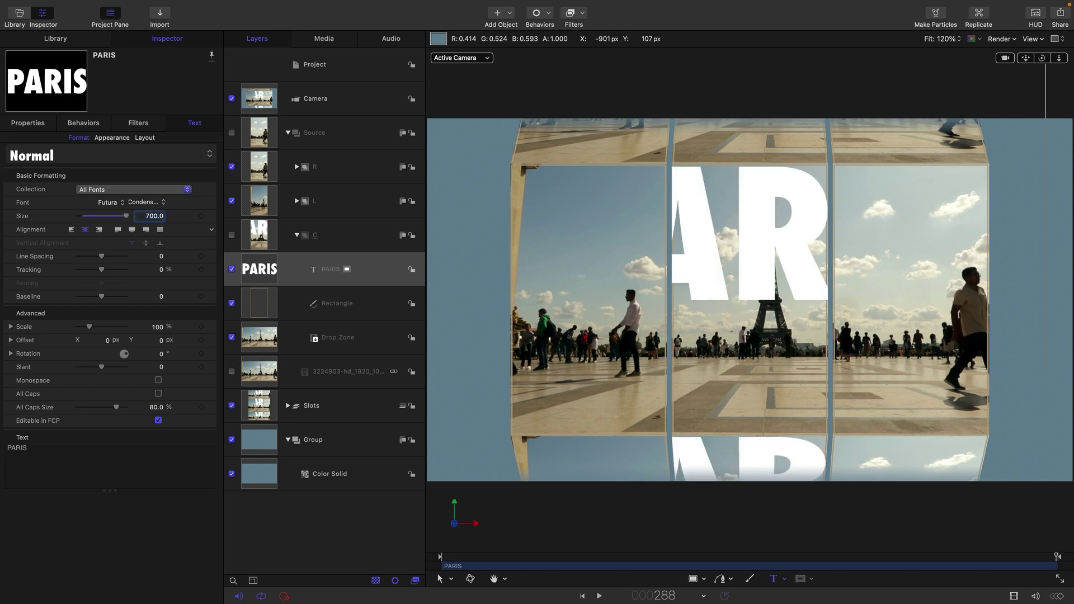
pyautogui.click(145, 204)
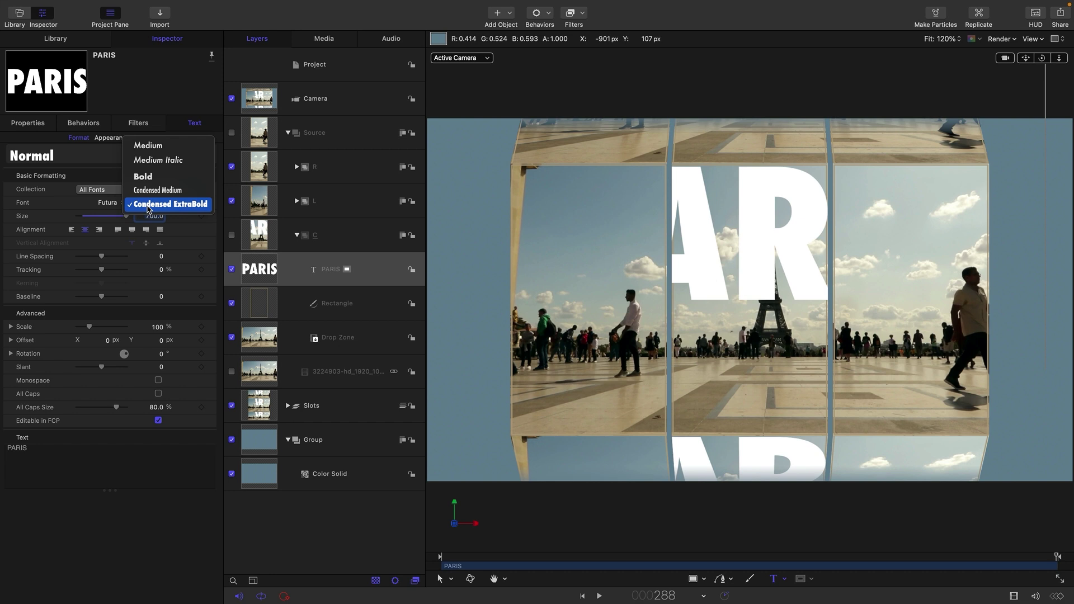
pyautogui.click(149, 208)
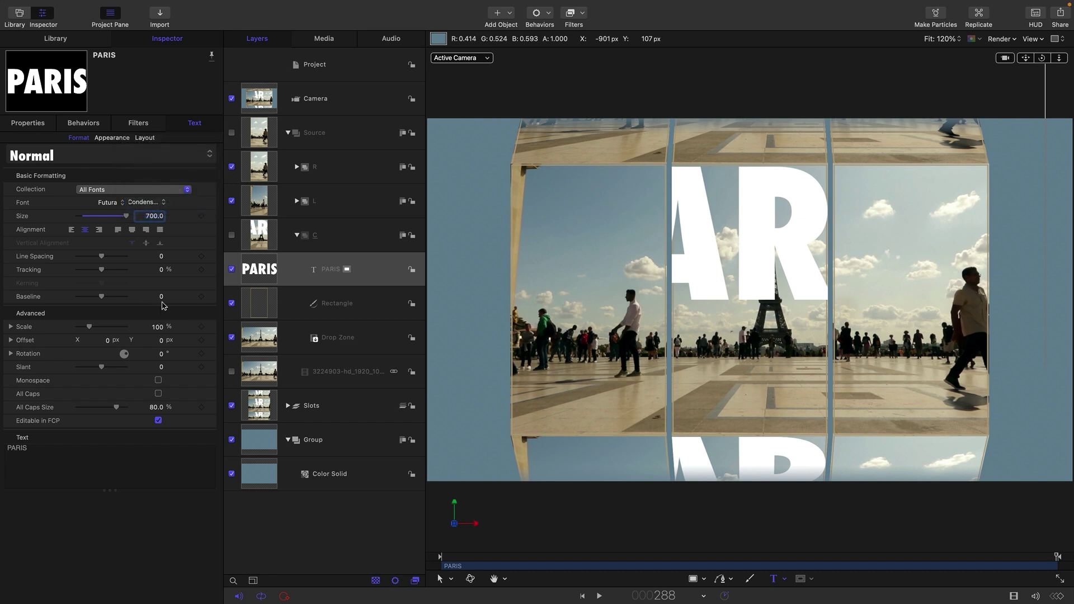
# Step: Lower the PARIS baseline slightly and set its blend mode to Overlay
pyautogui.moveTo(163, 302)
pyautogui.mouseDown()
pyautogui.moveTo(111, 302)
pyautogui.moveTo(159, 297)
pyautogui.mouseUp()
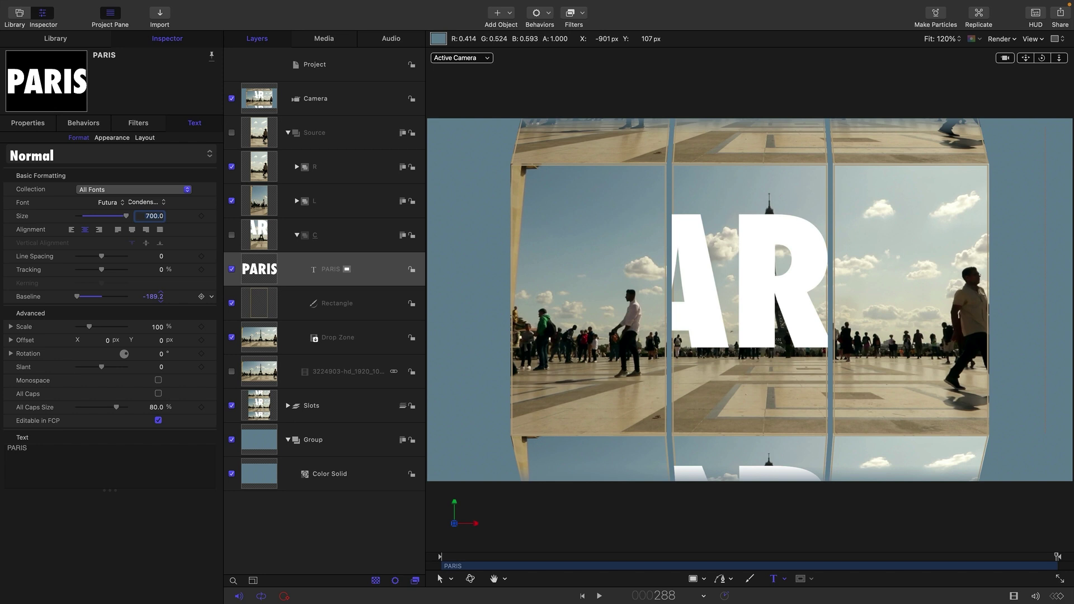
pyautogui.click(26, 124)
pyautogui.click(159, 350)
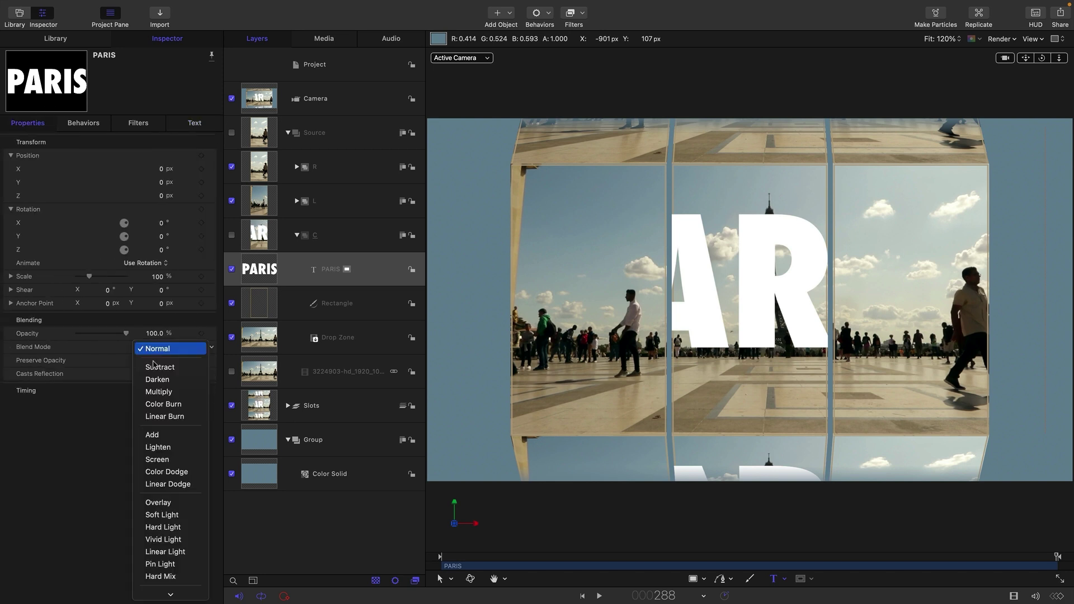
pyautogui.click(159, 502)
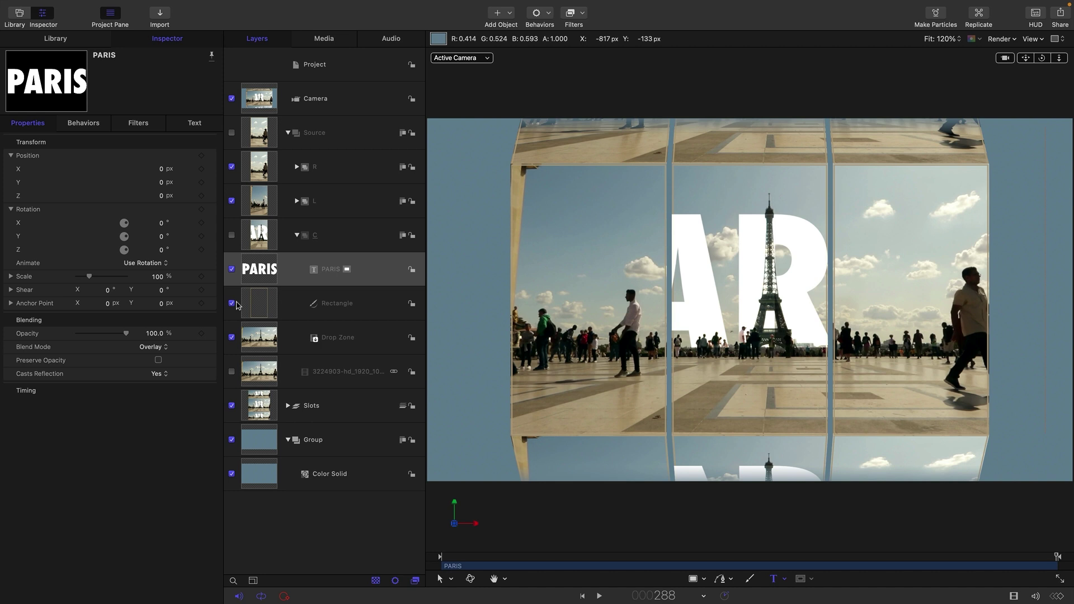
# Step: Make a clone of the PARIS text in the L drum group, offset to X 640
pyautogui.rightClick(260, 268)
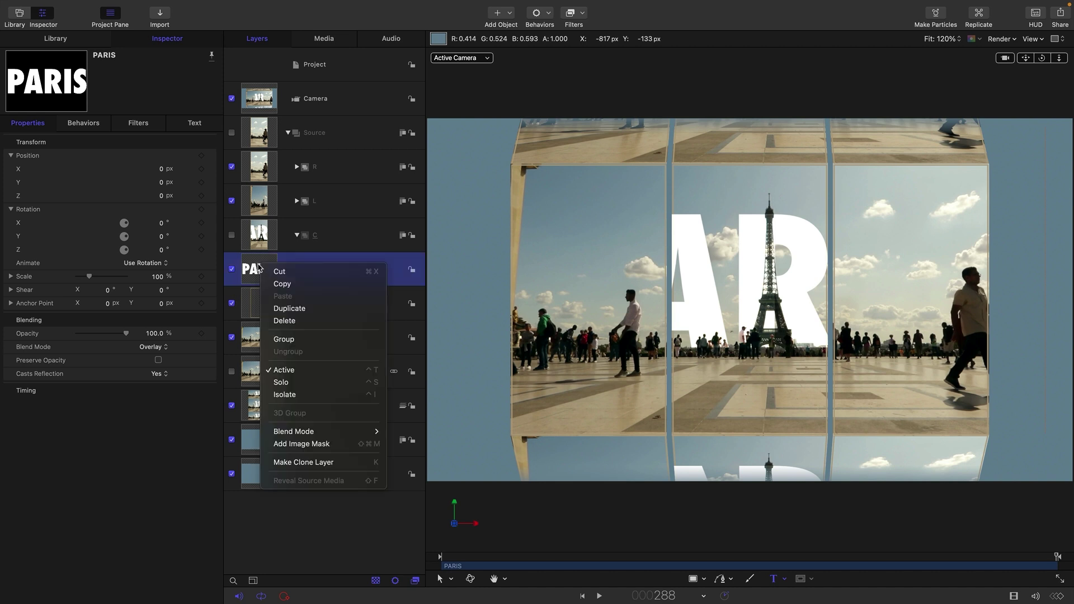
pyautogui.click(303, 462)
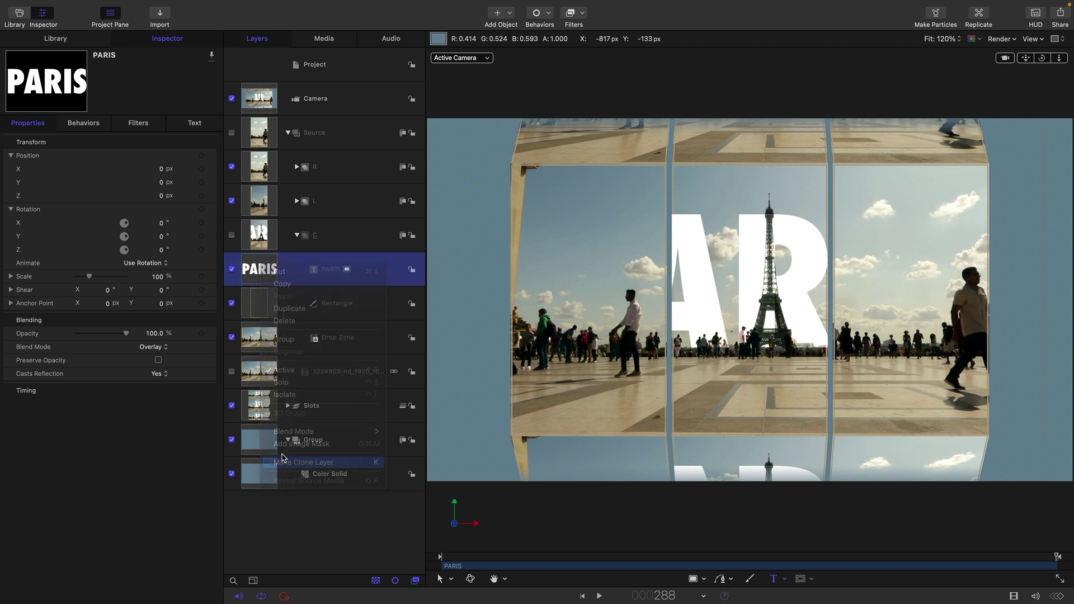
pyautogui.moveTo(252, 269)
pyautogui.mouseDown()
pyautogui.moveTo(249, 191)
pyautogui.moveTo(256, 206)
pyautogui.mouseUp()
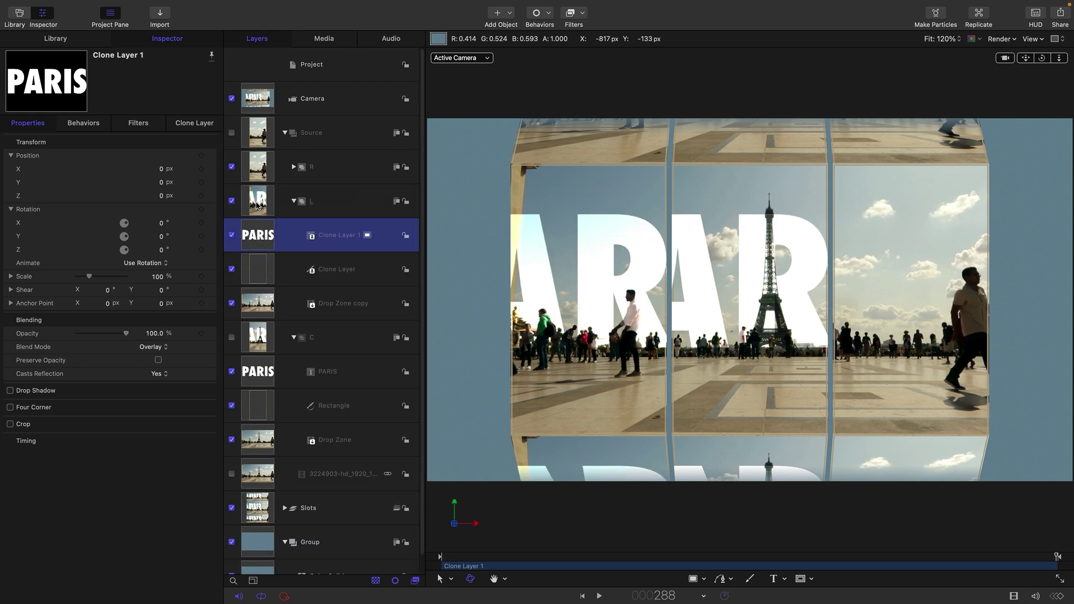
pyautogui.click(161, 169)
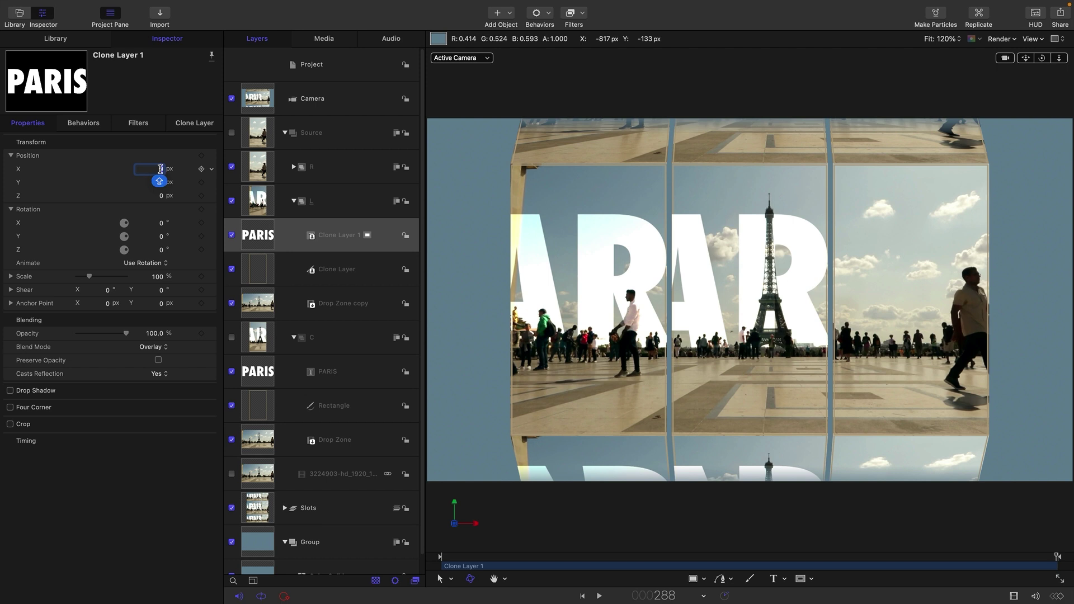
pyautogui.write('640')
pyautogui.press('Return')
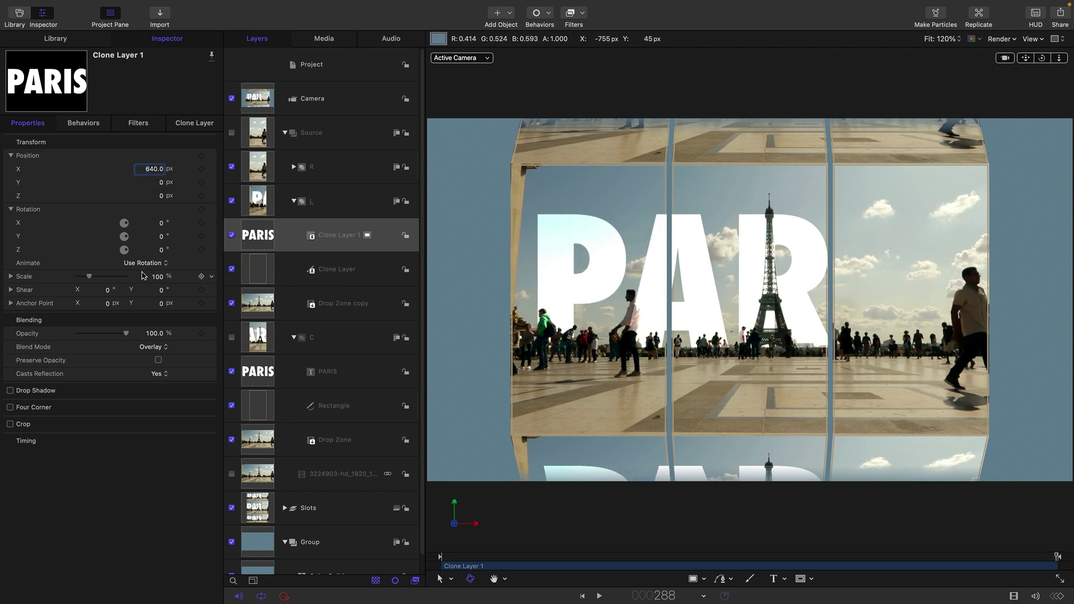
# Step: Duplicate the clone into the R drum group at X -640, then play from the start
pyautogui.rightClick(261, 232)
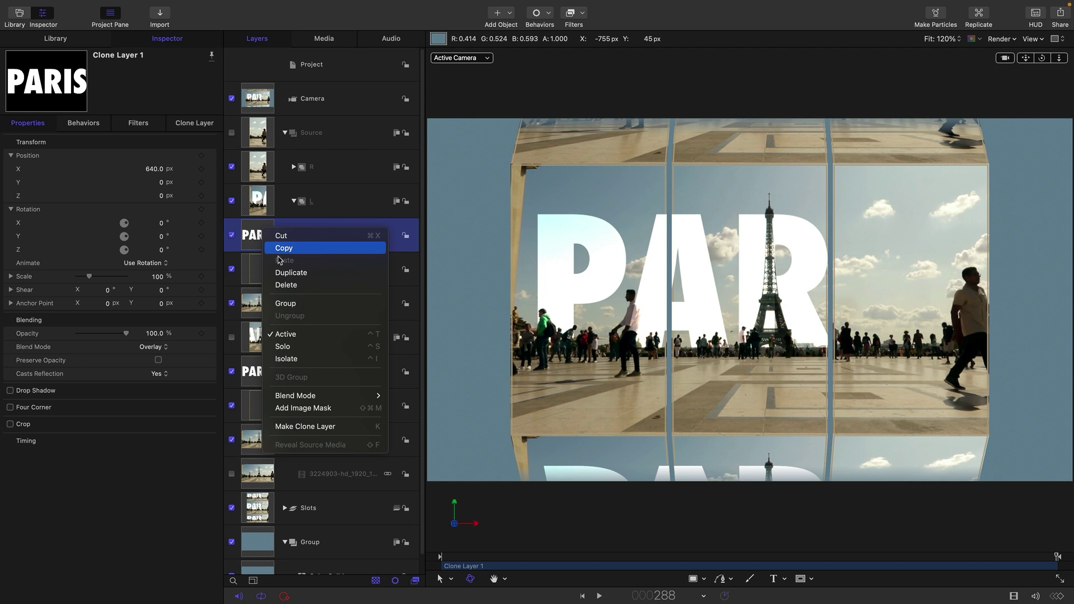
pyautogui.click(286, 271)
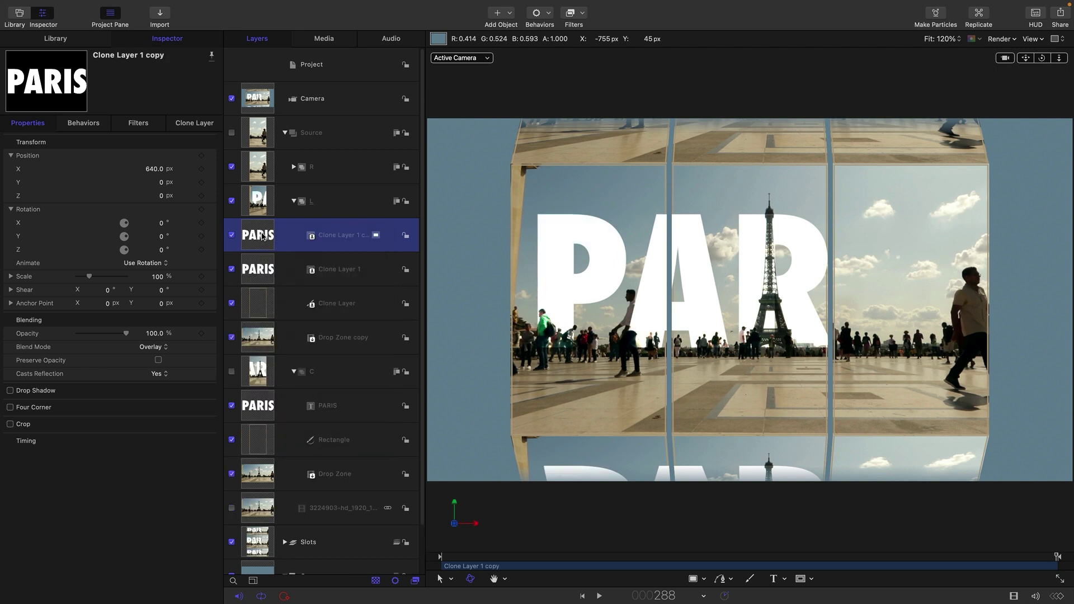
pyautogui.moveTo(263, 235); pyautogui.dragTo(260, 165)
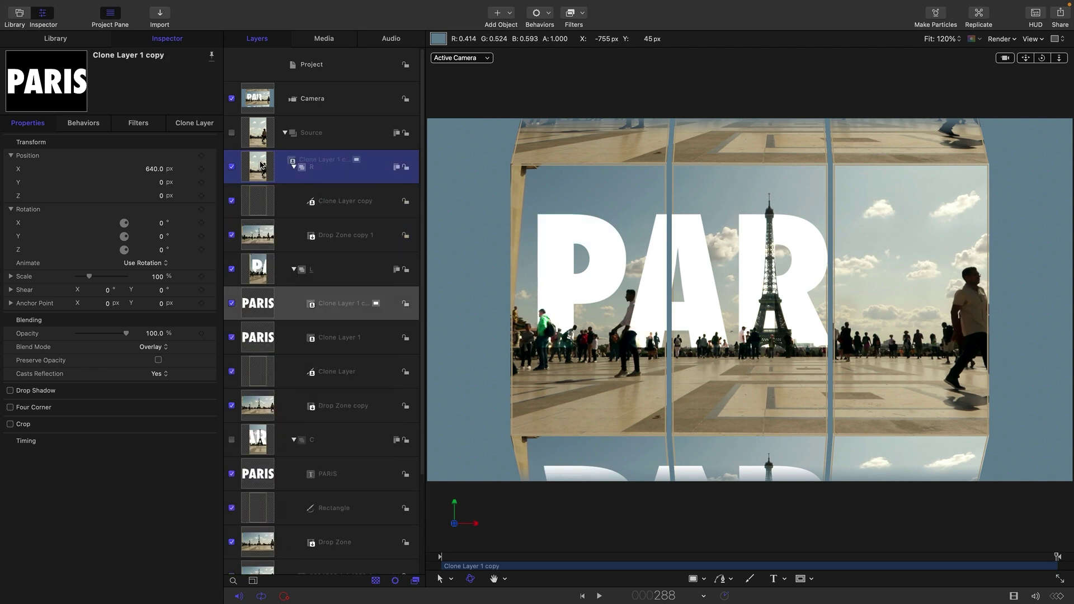
pyautogui.click(156, 169)
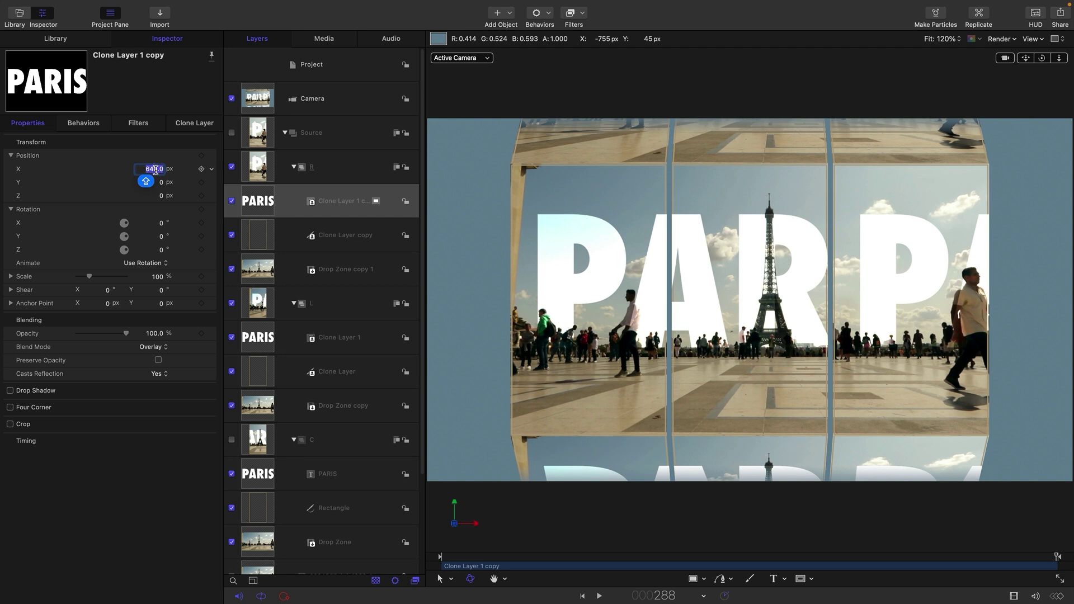
pyautogui.write('-640')
pyautogui.press('Return')
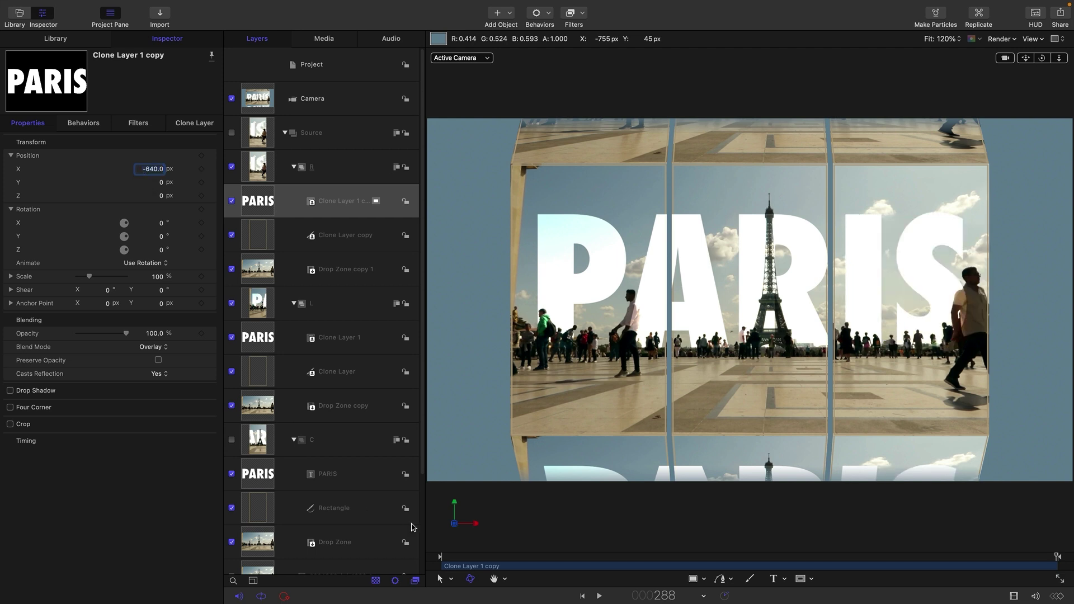
pyautogui.click(582, 596)
pyautogui.click(599, 596)
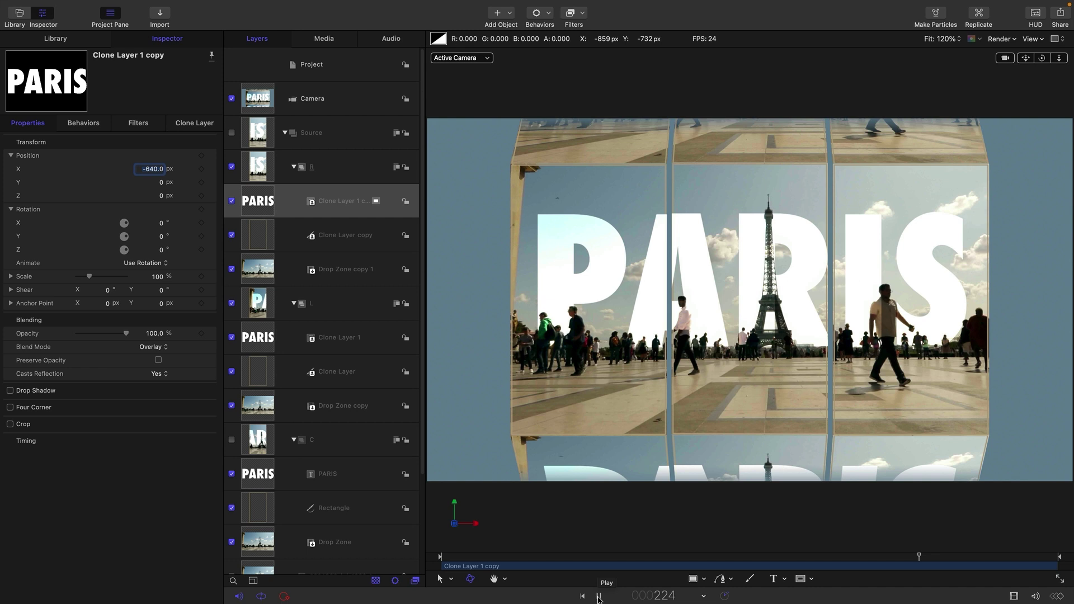
# Step: Pause playback and switch off the blue background Group so the drums sit on black
pyautogui.click(599, 596)
pyautogui.scroll(-5, 263, 447)
pyautogui.click(264, 454)
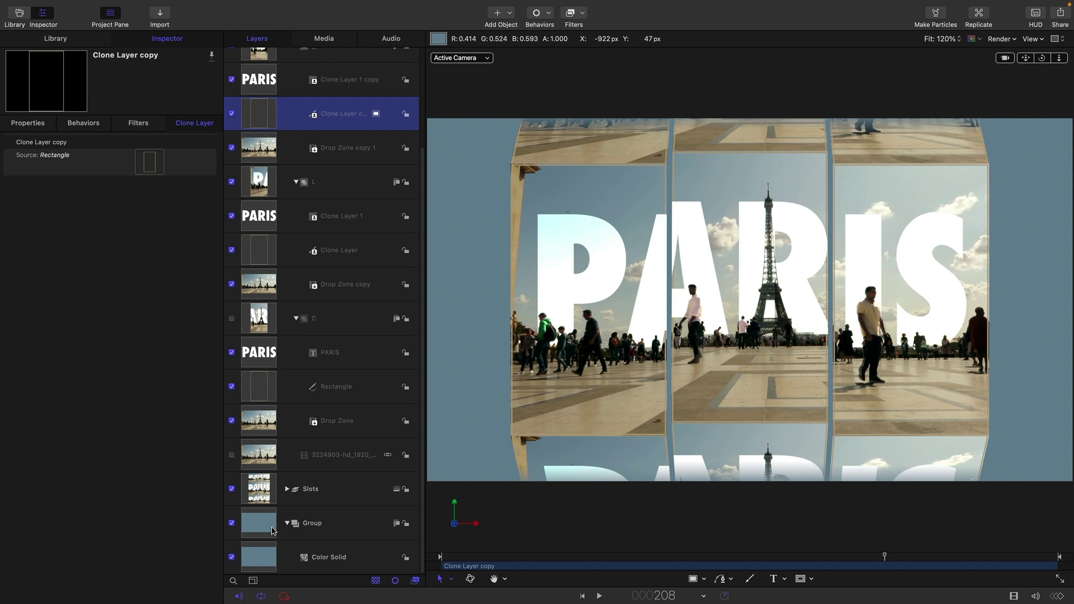
pyautogui.click(232, 523)
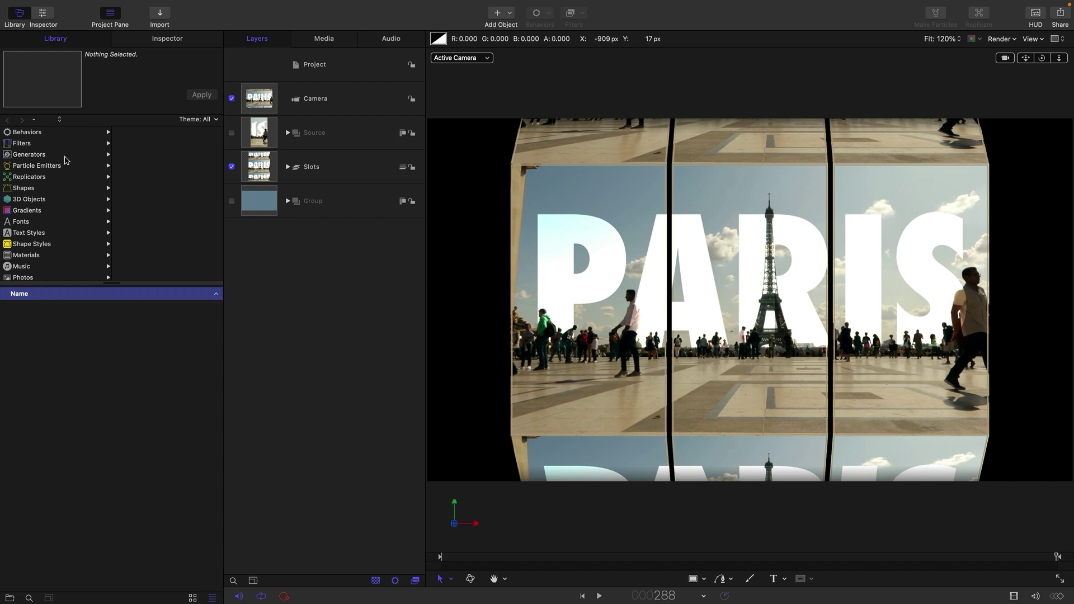
# Step: Add a Color Solid from the generators in a new Group 1, made a 3D group
pyautogui.click(34, 155)
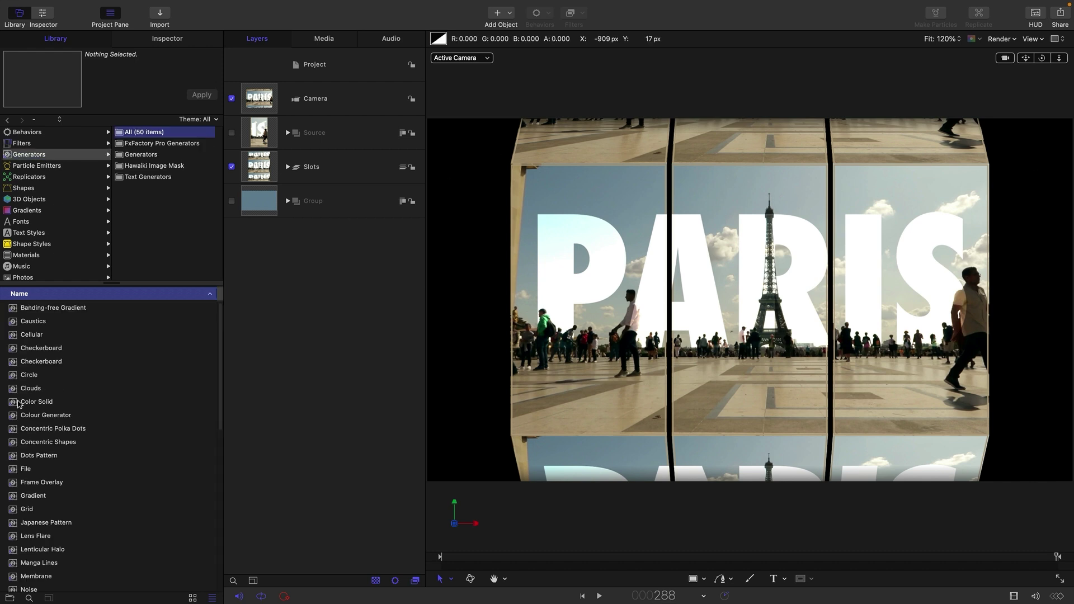
pyautogui.moveTo(19, 403); pyautogui.dragTo(272, 78)
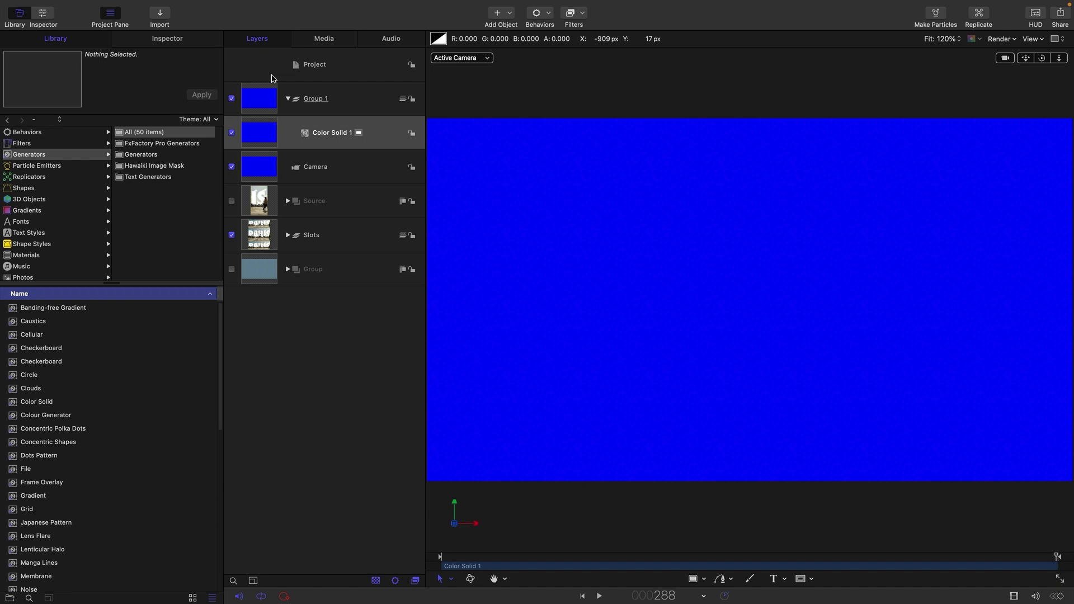
pyautogui.click(258, 99)
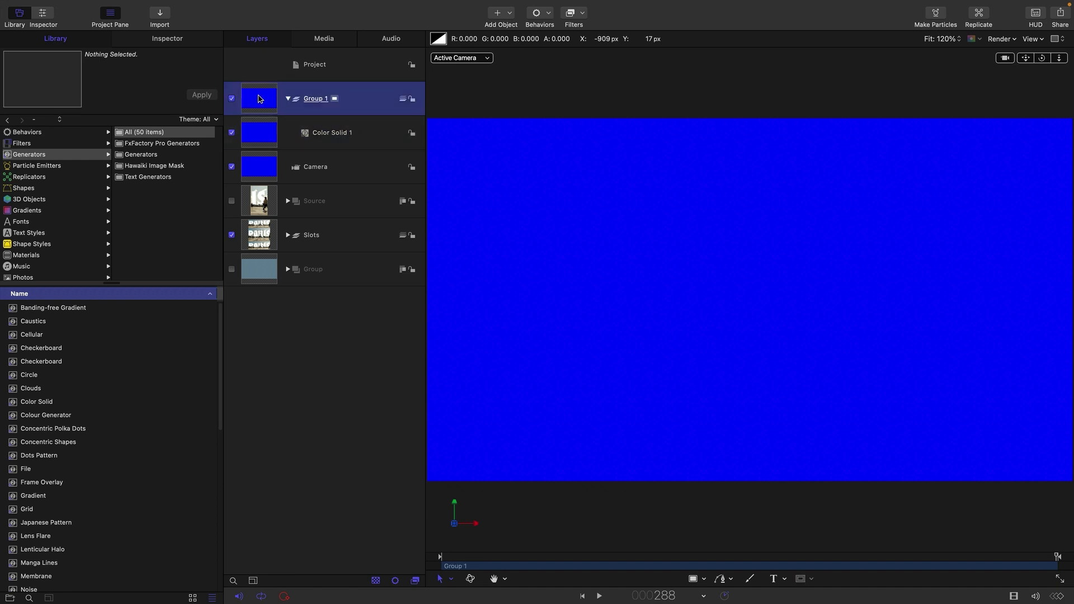
pyautogui.rightClick(261, 97)
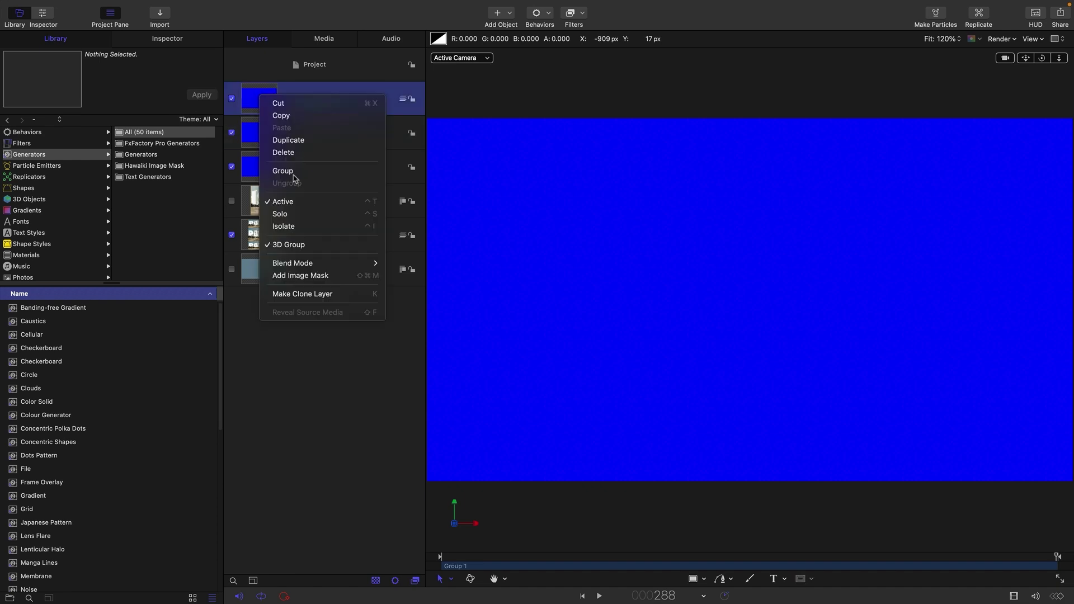
pyautogui.click(308, 246)
# Step: Set Color Solid 1's colour to grey
pyautogui.click(259, 139)
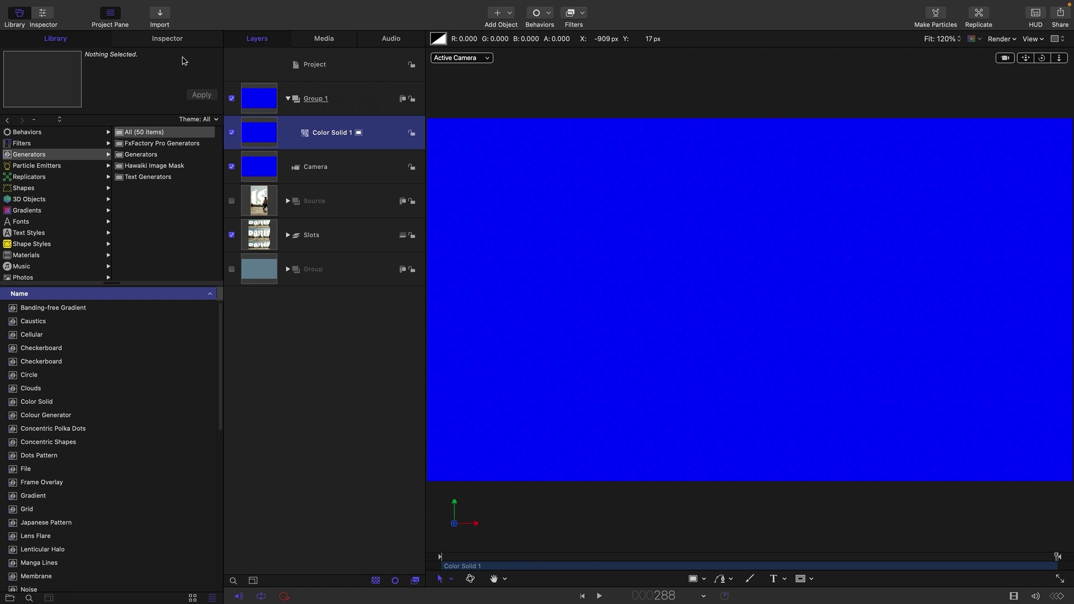
pyautogui.click(167, 39)
pyautogui.click(152, 196)
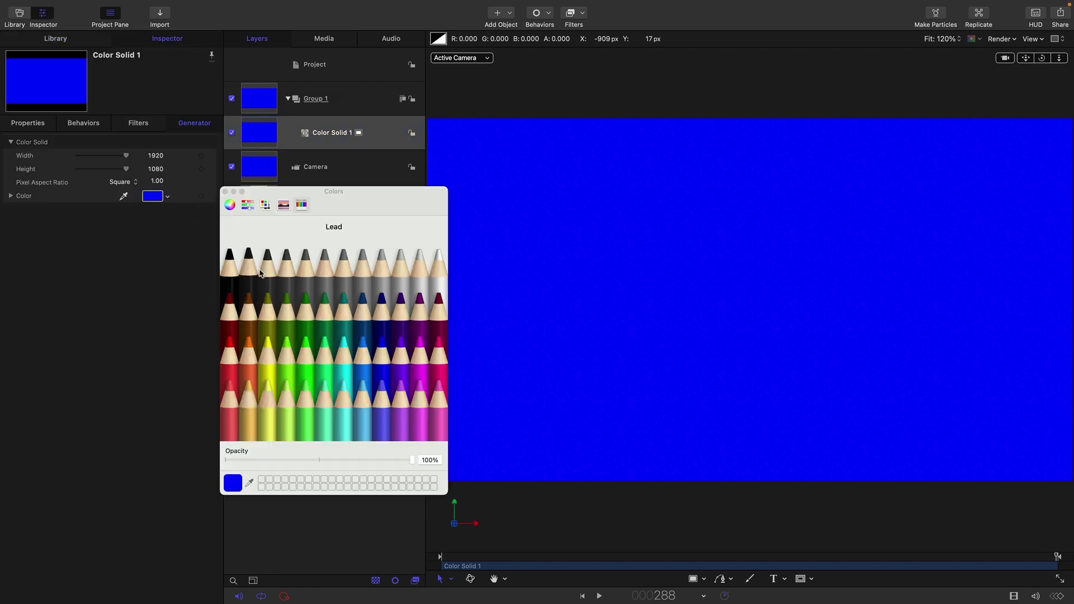
pyautogui.click(225, 192)
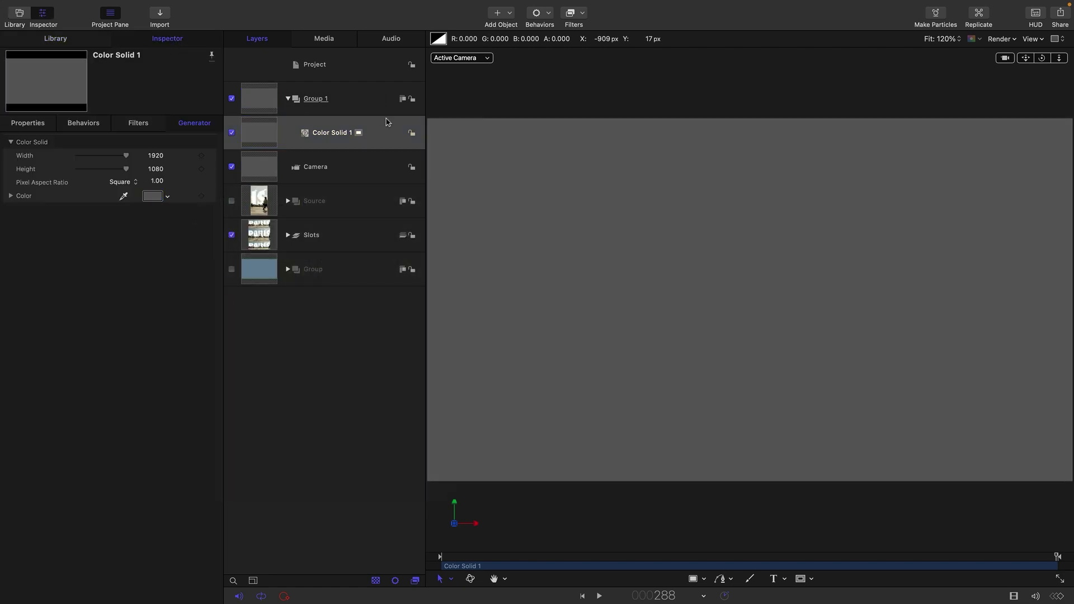
# Step: Cut a 1440×810 rectangle mask into the grey solid and invert it to reveal the drums
pyautogui.click(809, 579)
pyautogui.click(831, 495)
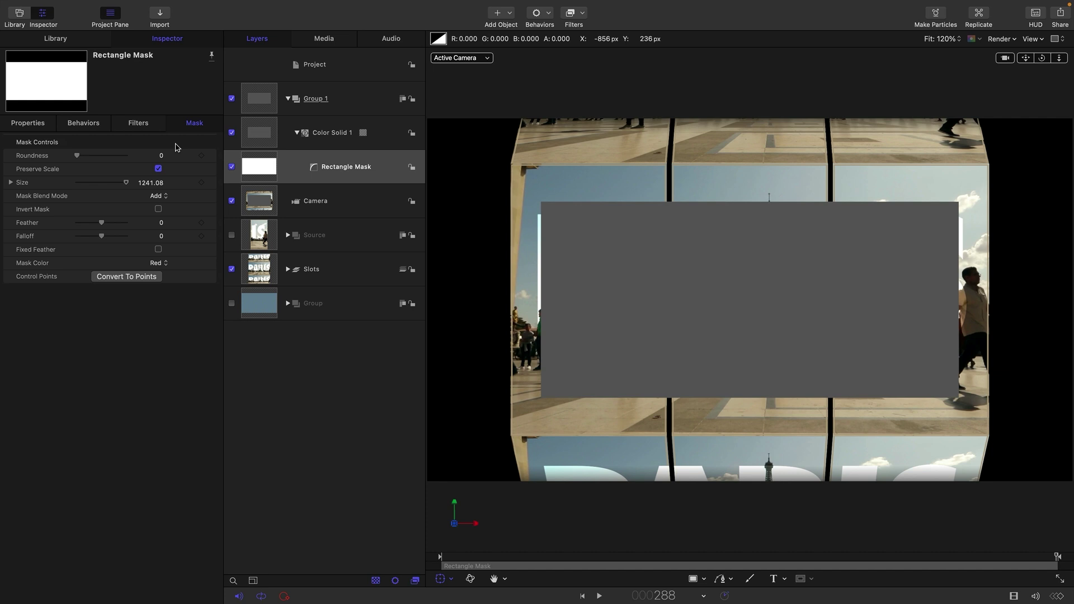
pyautogui.click(12, 182)
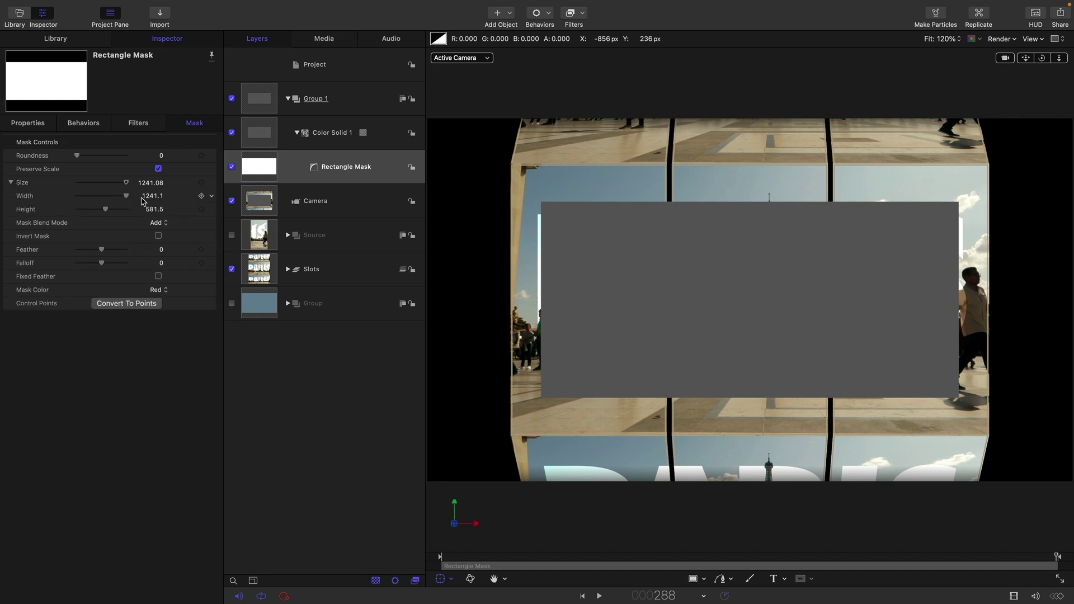
pyautogui.click(149, 197)
pyautogui.write('14')
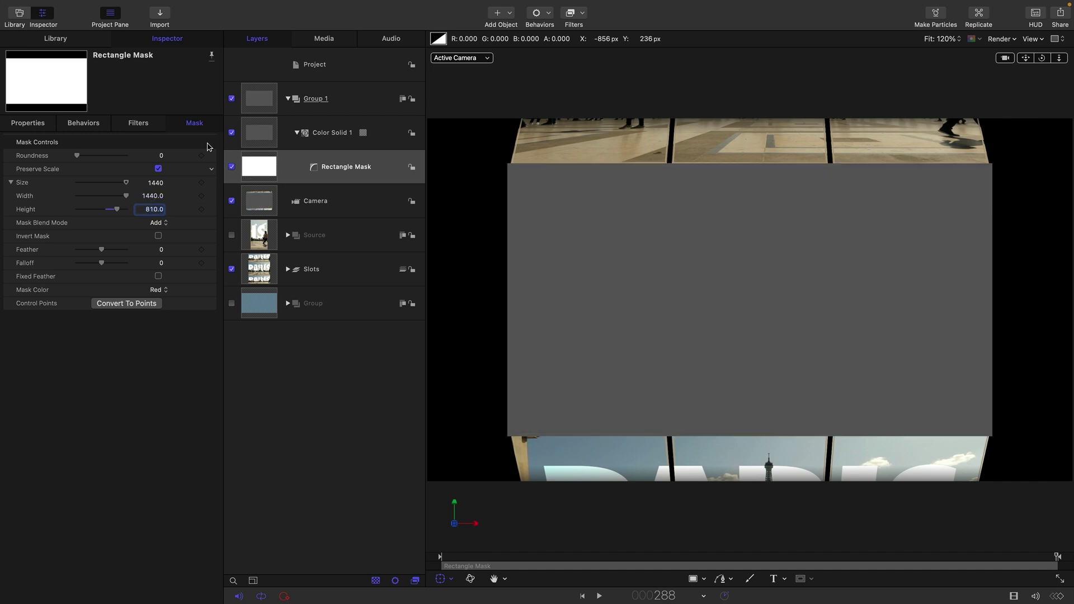
pyautogui.click(158, 235)
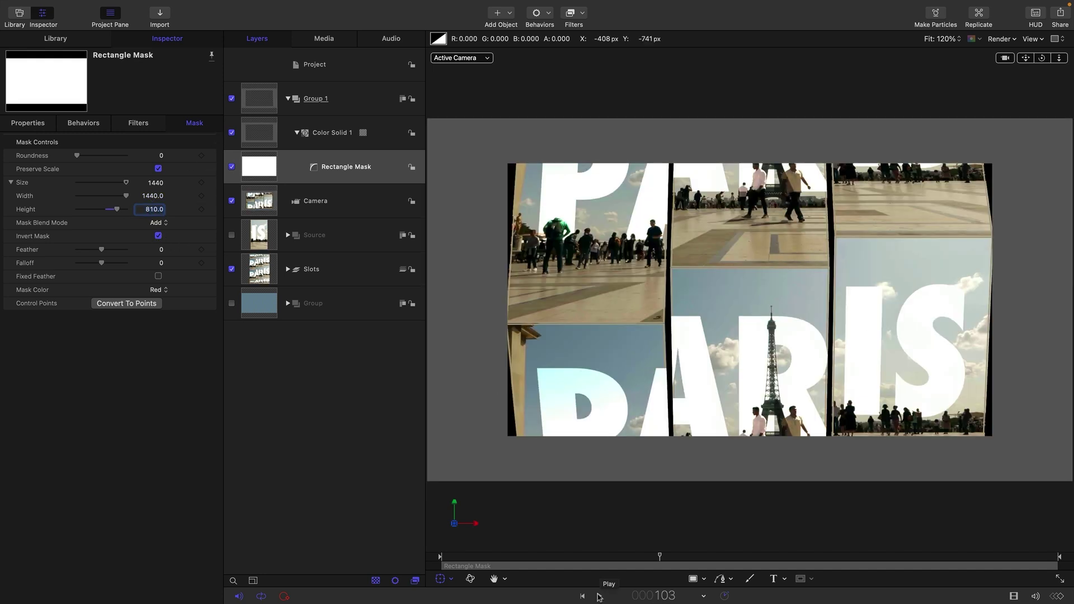
pyautogui.moveTo(571, 557); pyautogui.dragTo(629, 556)
pyautogui.click(266, 133)
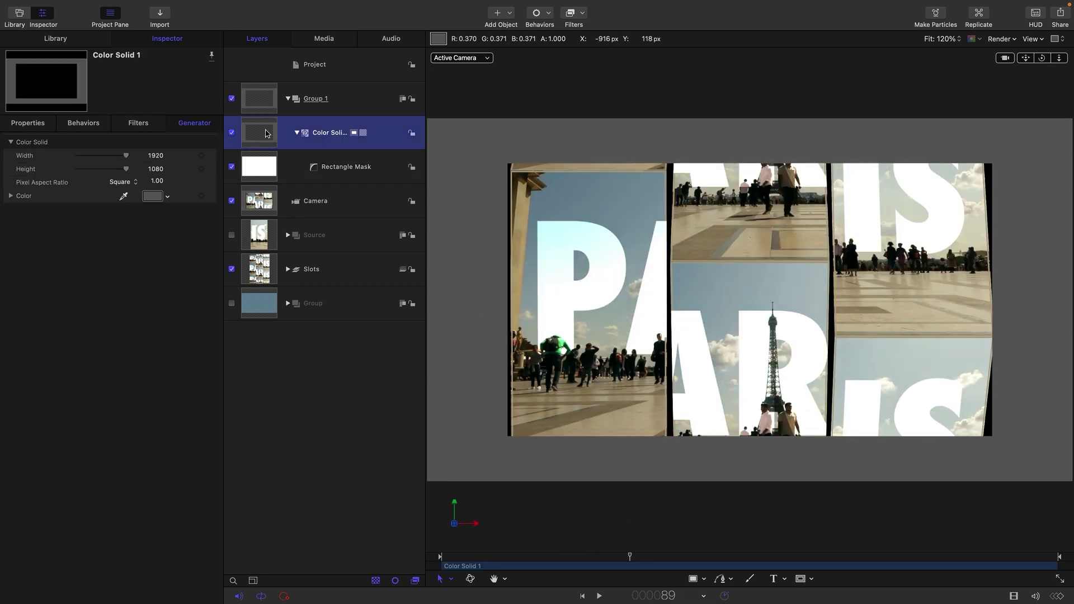
# Step: Enable a drop shadow on the solid with opacity 100, blur 100, distance 50, angle 270
pyautogui.click(19, 125)
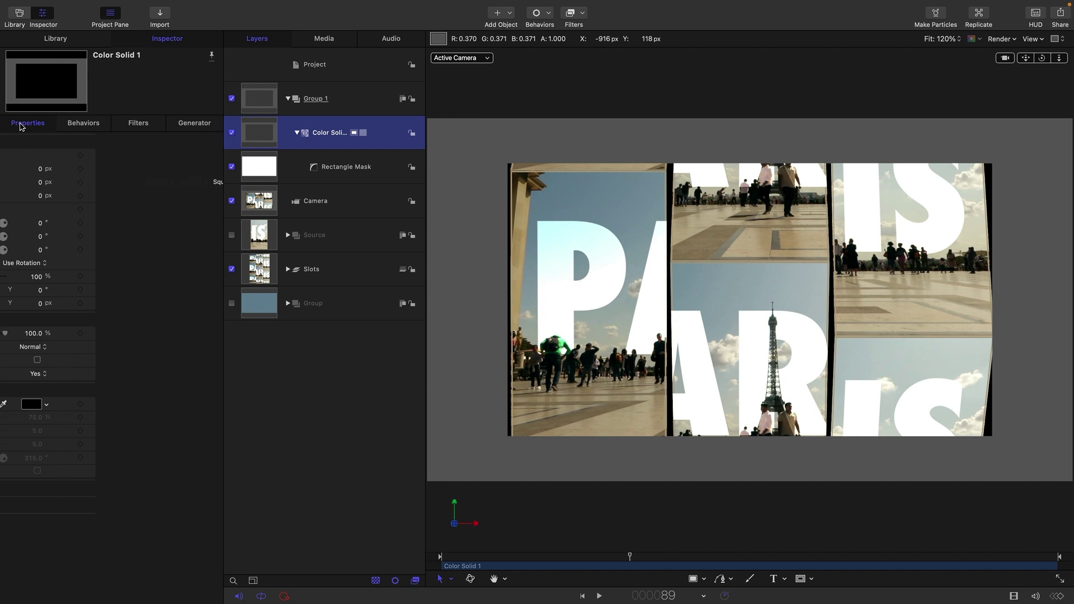
pyautogui.click(10, 391)
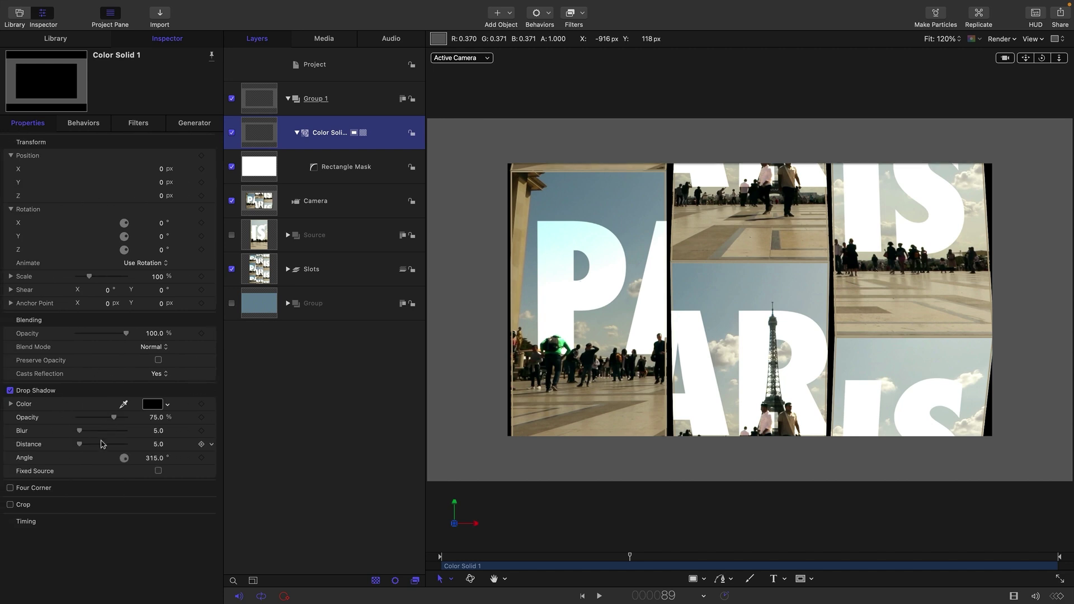
pyautogui.moveTo(113, 420); pyautogui.dragTo(260, 430)
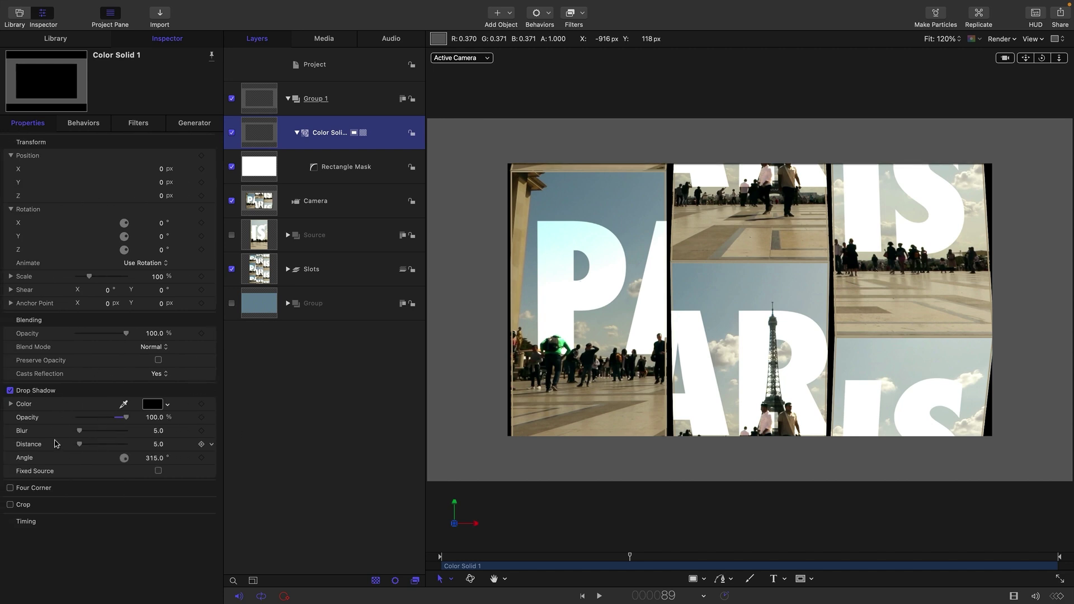
pyautogui.moveTo(80, 430); pyautogui.dragTo(165, 435)
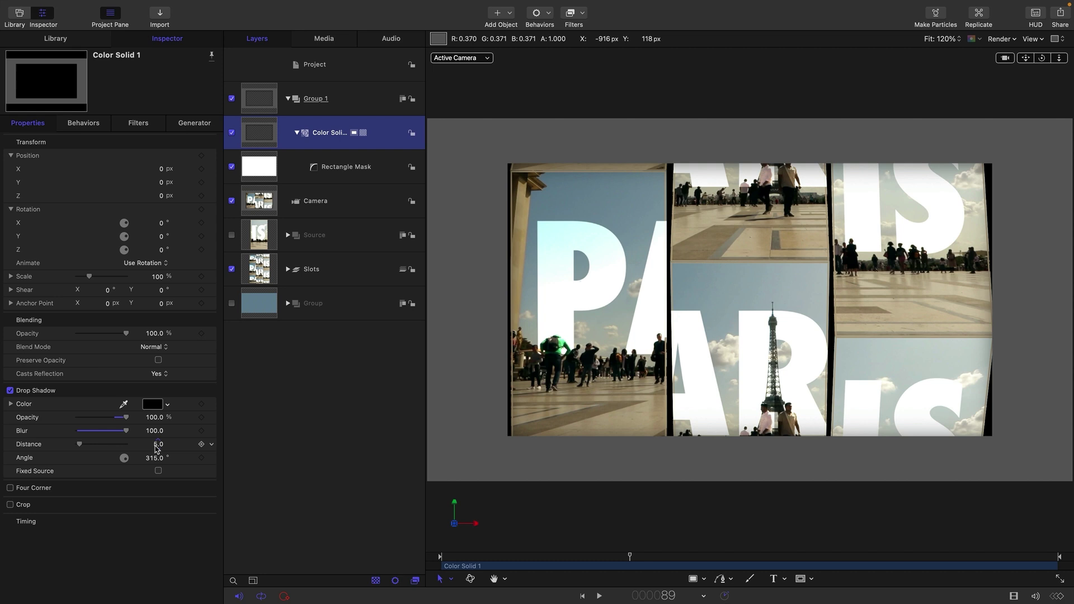
pyautogui.moveTo(80, 445); pyautogui.dragTo(108, 448)
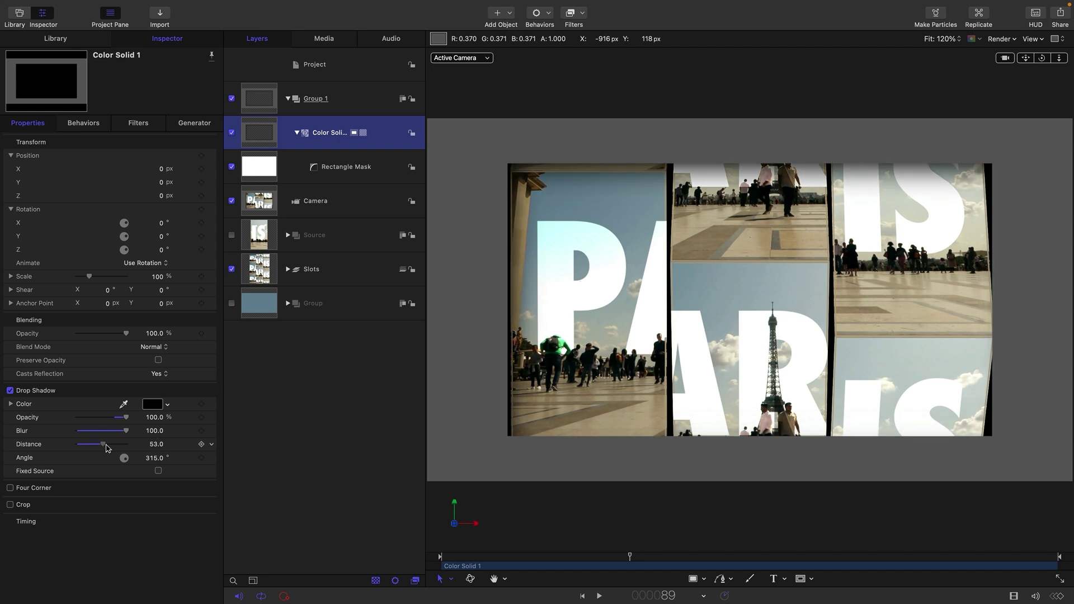
pyautogui.click(156, 445)
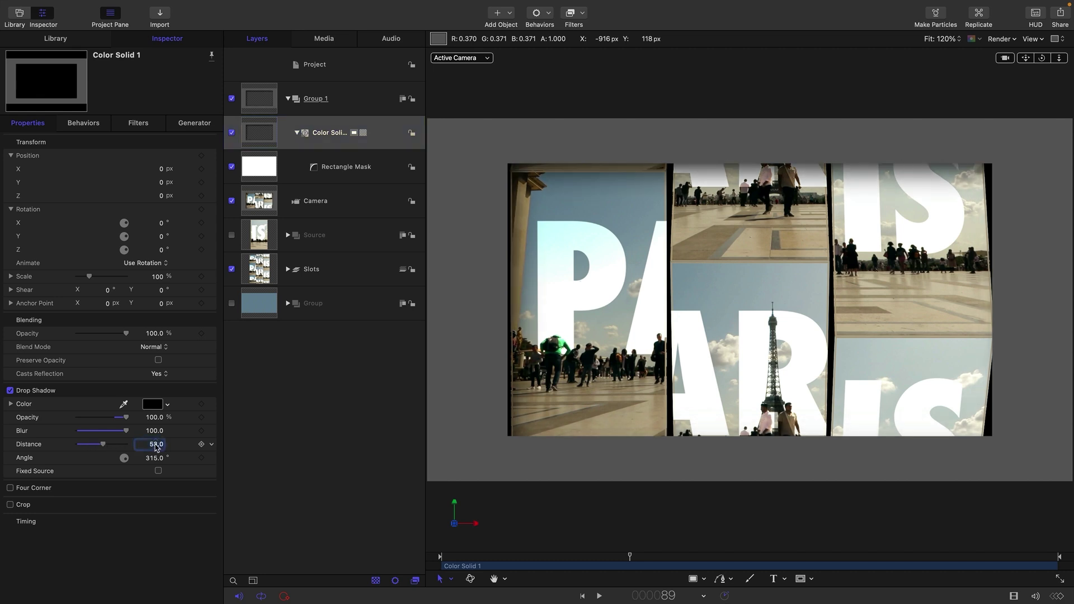
pyautogui.click(154, 458)
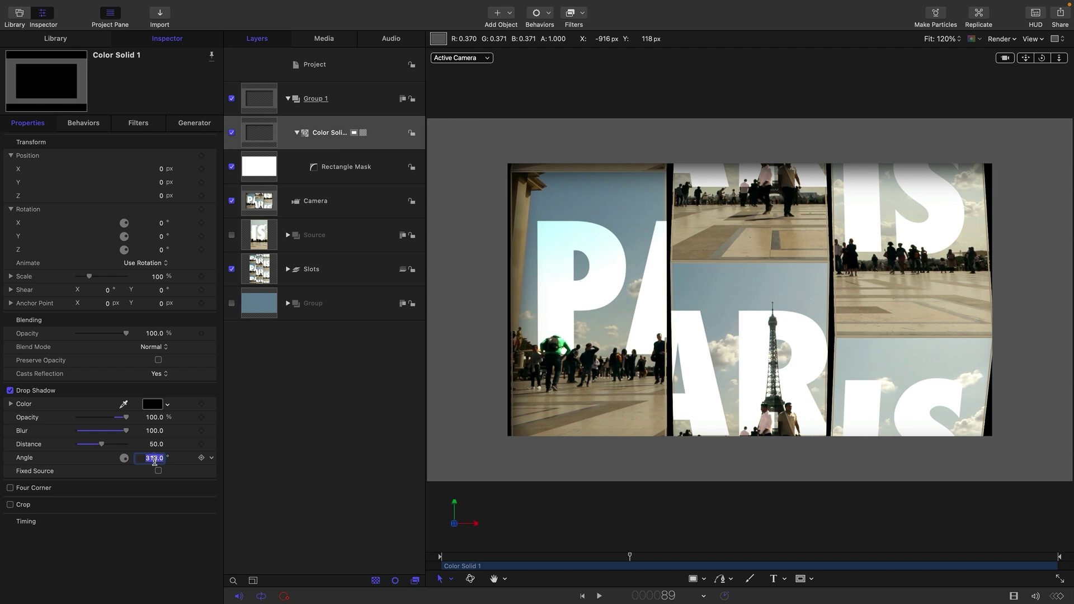
pyautogui.write('270')
pyautogui.press('Return')
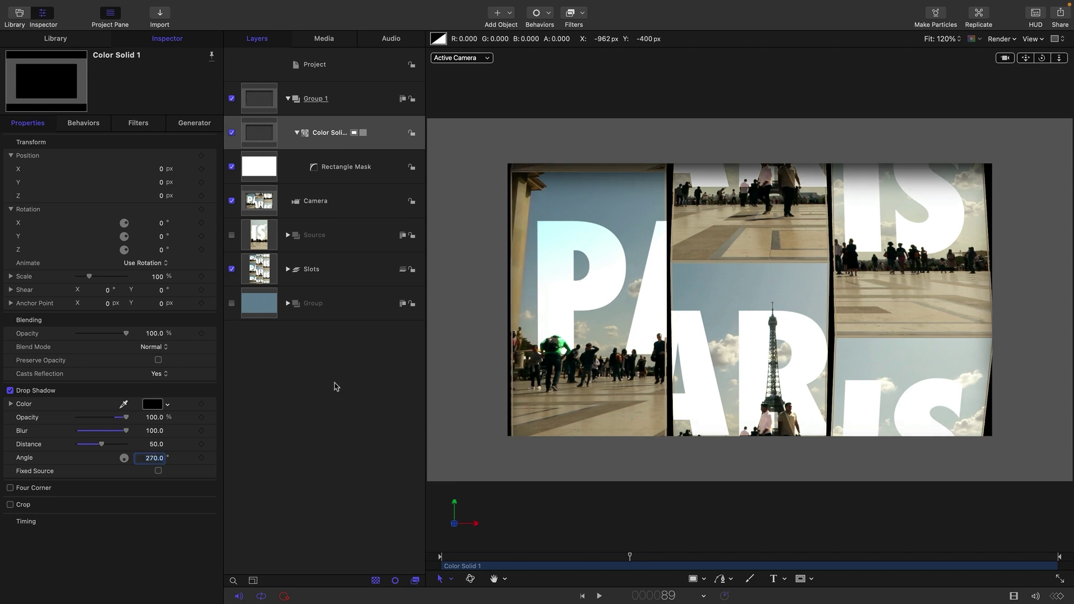
# Step: Toggle the drop shadow off and on to compare, leaving it enabled
pyautogui.click(10, 391)
pyautogui.click(10, 391)
pyautogui.click(10, 391)
pyautogui.click(10, 391)
pyautogui.click(10, 390)
pyautogui.click(10, 391)
# Step: Set the Camera's Angle Of View to 0
pyautogui.press('Left')
pyautogui.press('Left')
pyautogui.press('Left')
pyautogui.press('Left')
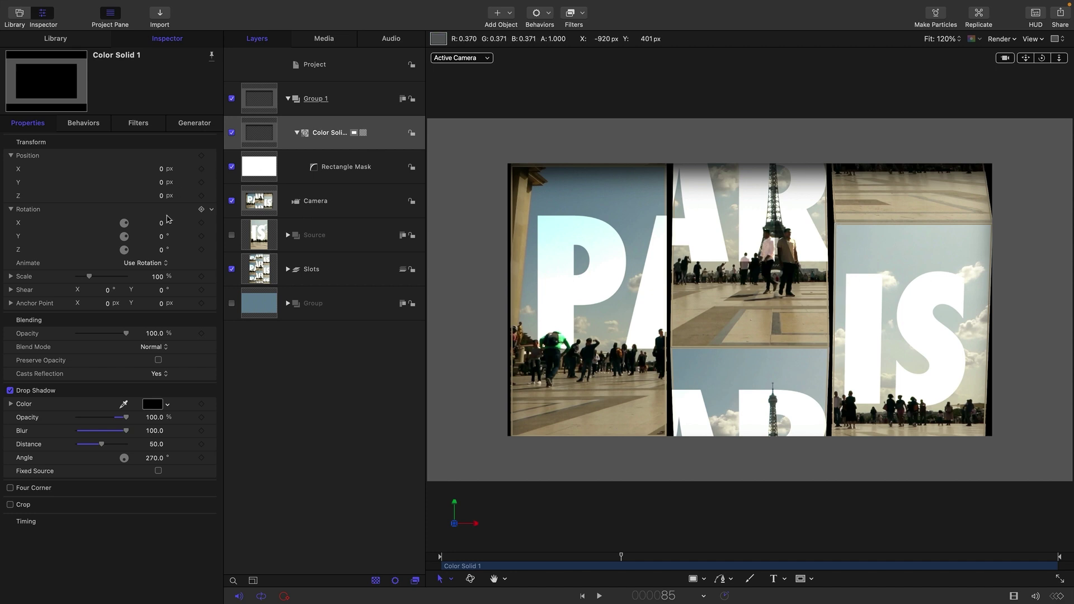
pyautogui.click(258, 203)
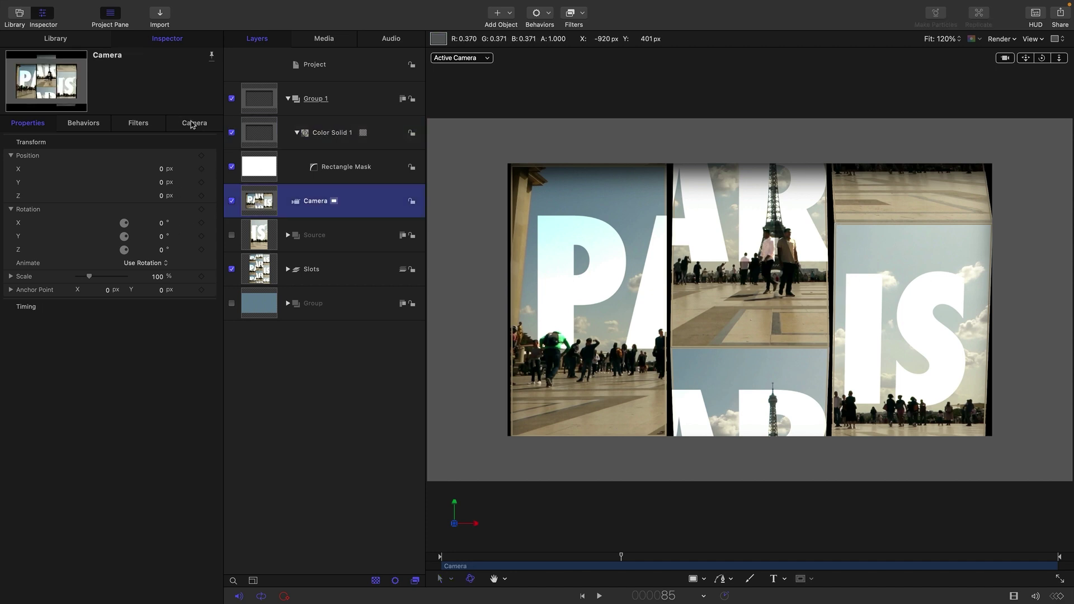
pyautogui.click(194, 123)
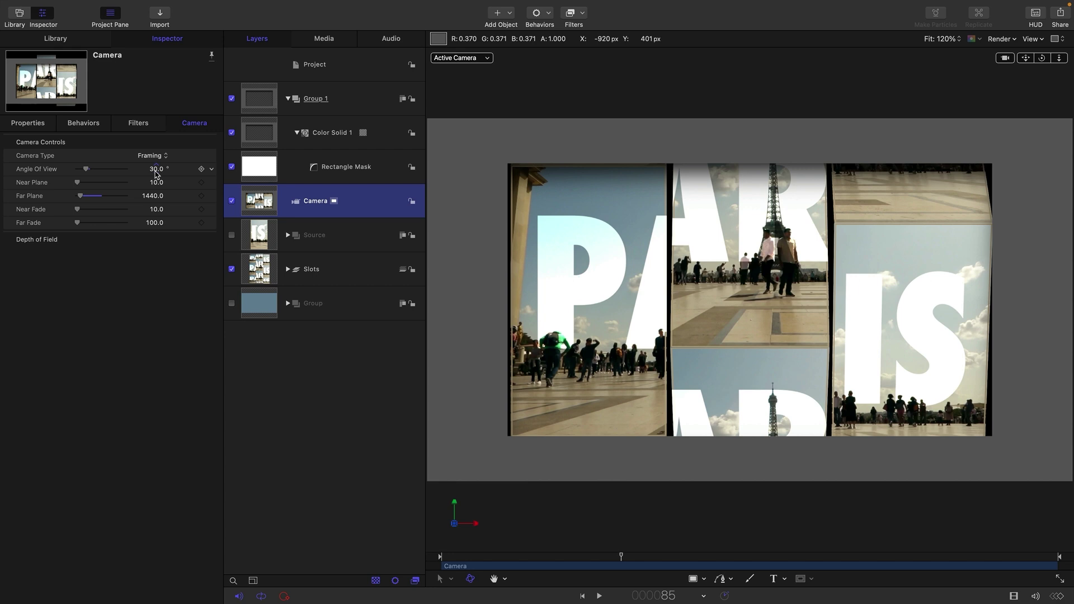
pyautogui.click(156, 170)
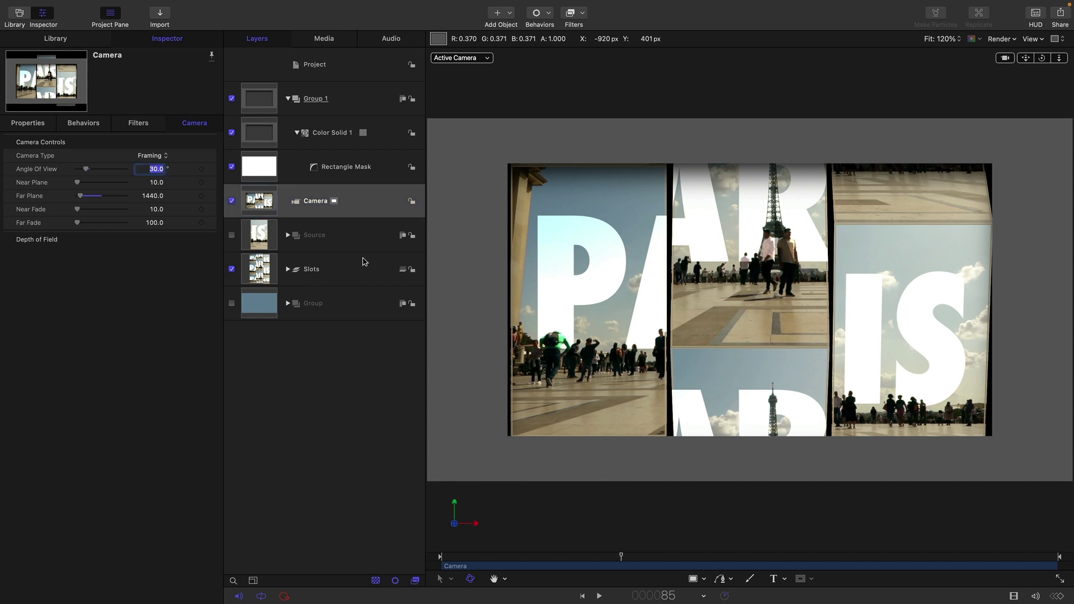
pyautogui.write('0')
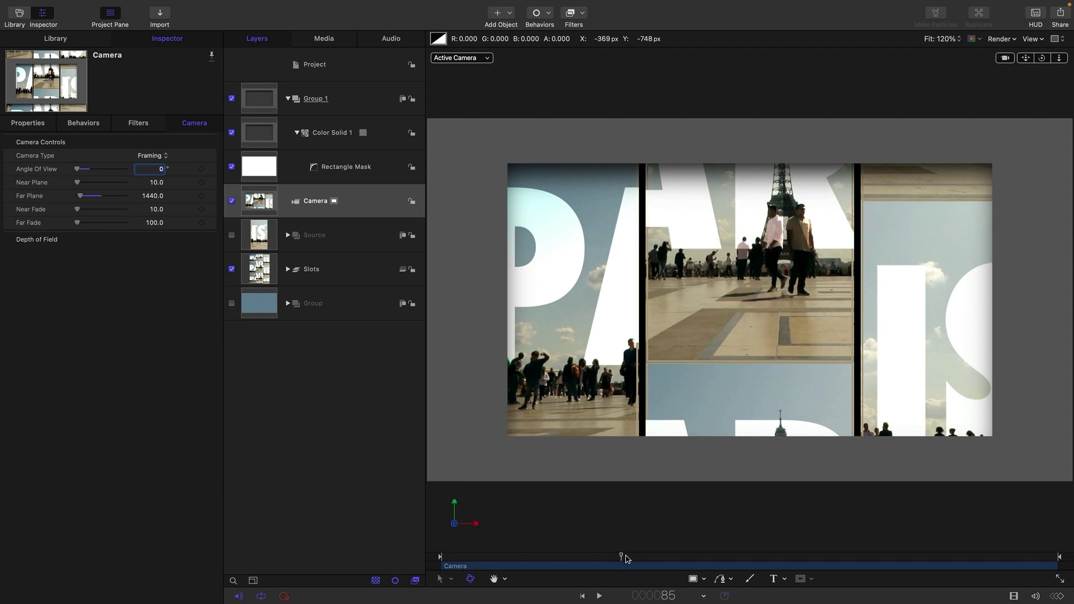
# Step: Scale the Slots group down to 75%
pyautogui.click(257, 271)
pyautogui.click(29, 125)
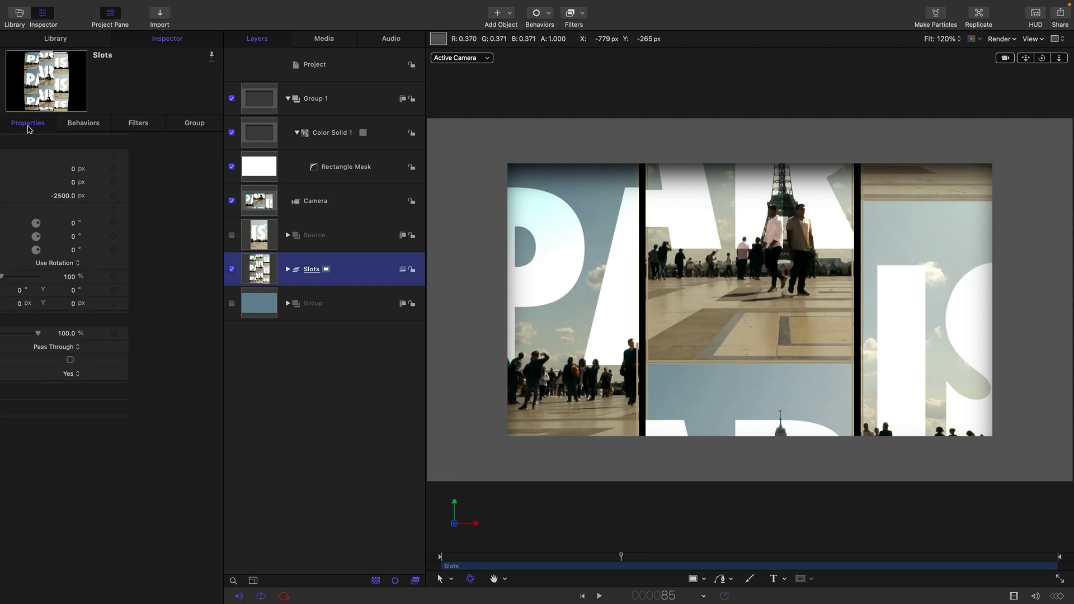
pyautogui.click(158, 277)
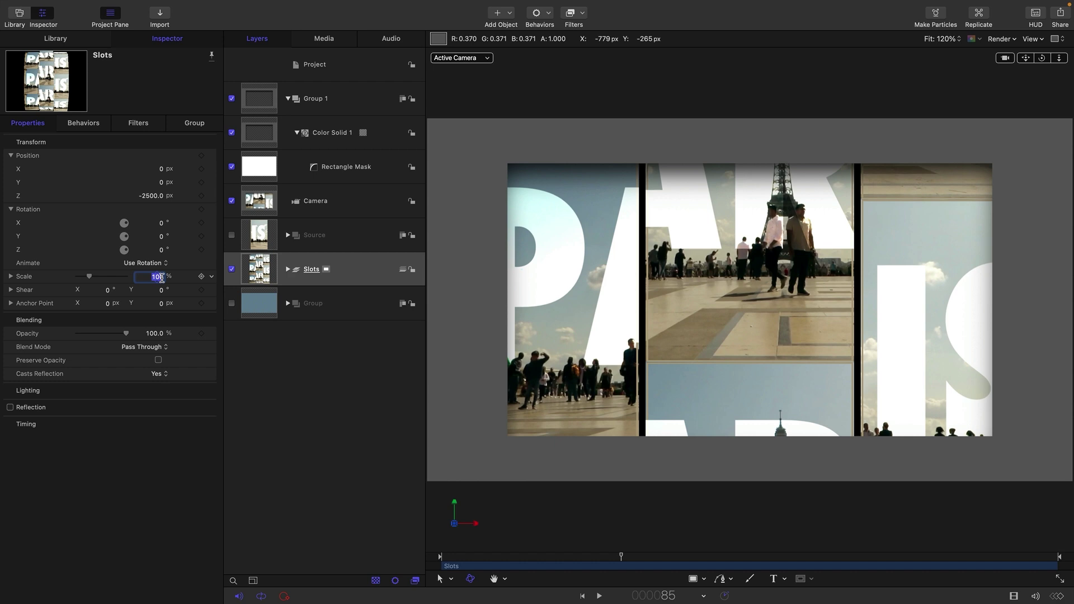
pyautogui.write('75')
pyautogui.press('Return')
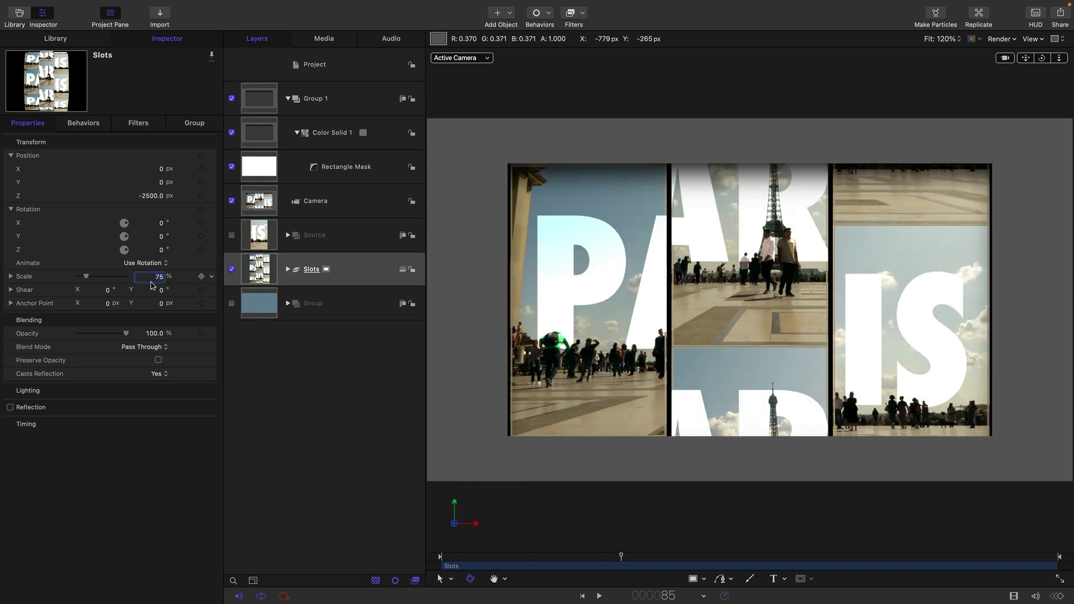
# Step: Play the slot-machine animation from the first frame to preview the rescaled drums
pyautogui.click(582, 596)
pyautogui.click(598, 597)
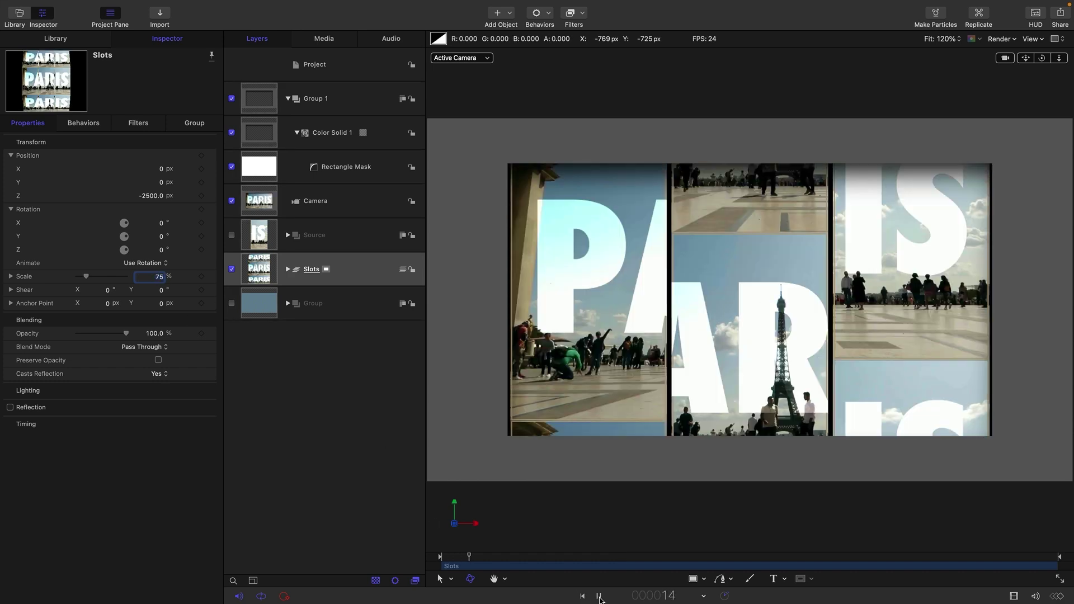